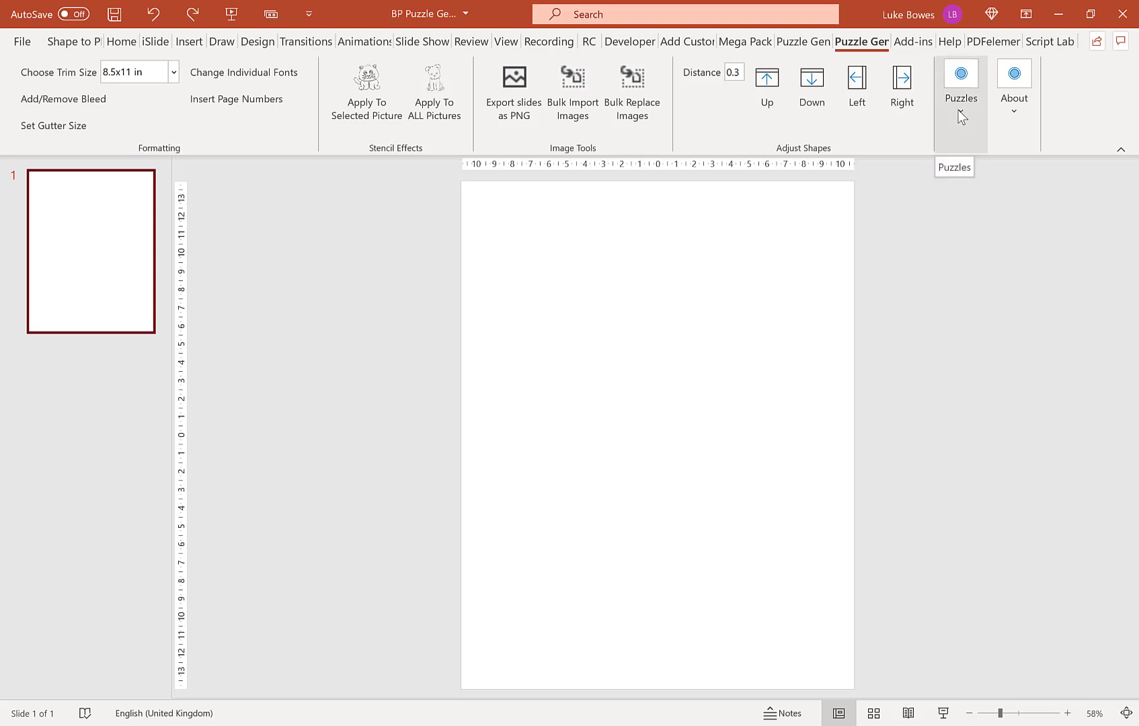
- Set the page trim size to 8.5x11 in
left_click(423, 308)
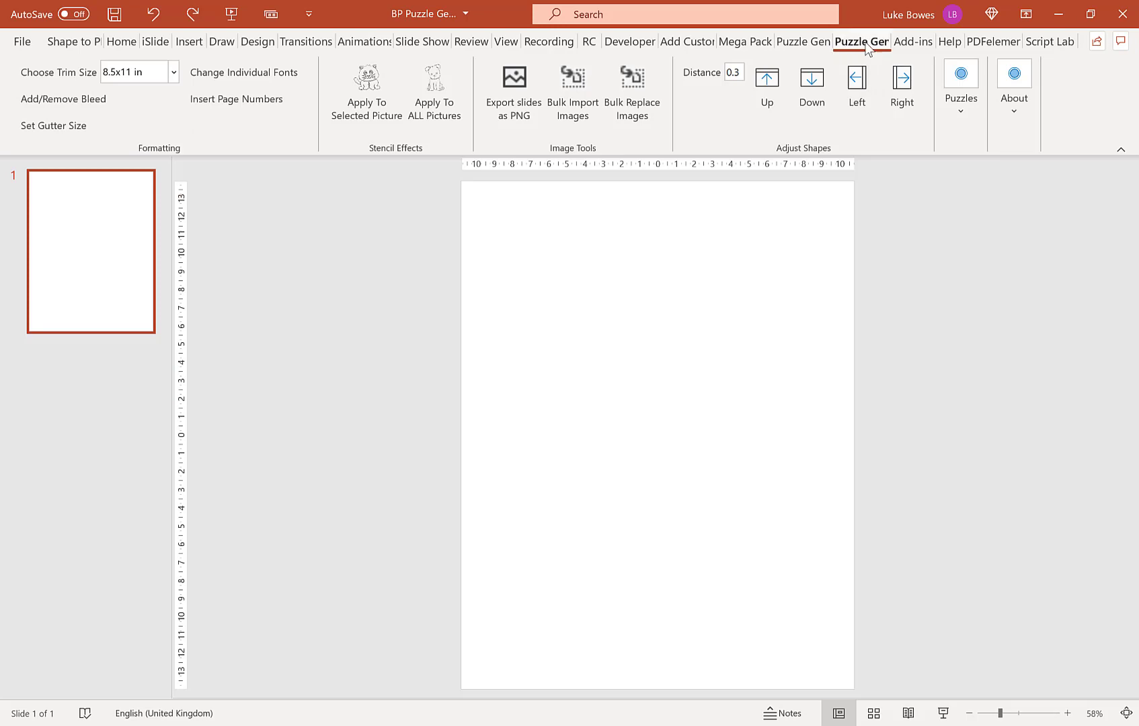
left_click(171, 75)
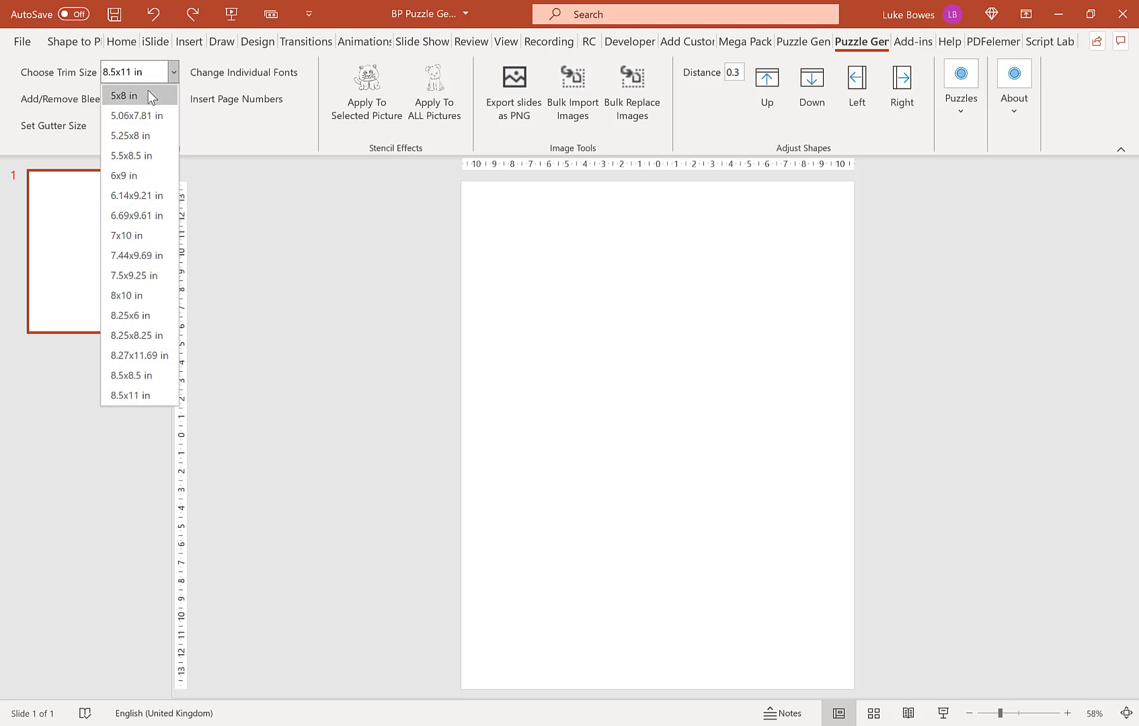
left_click(142, 395)
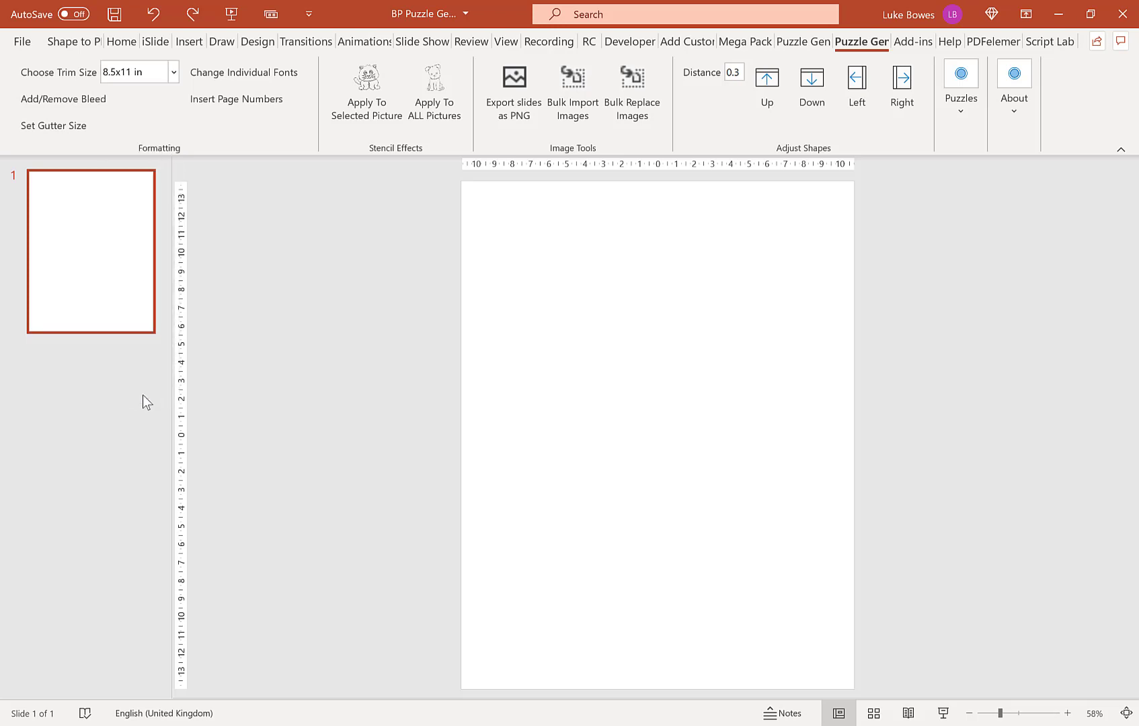
- Start the CalcuDoku puzzle generator, review its game explanation text and continue without adding the explanation
left_click(967, 104)
left_click(838, 196)
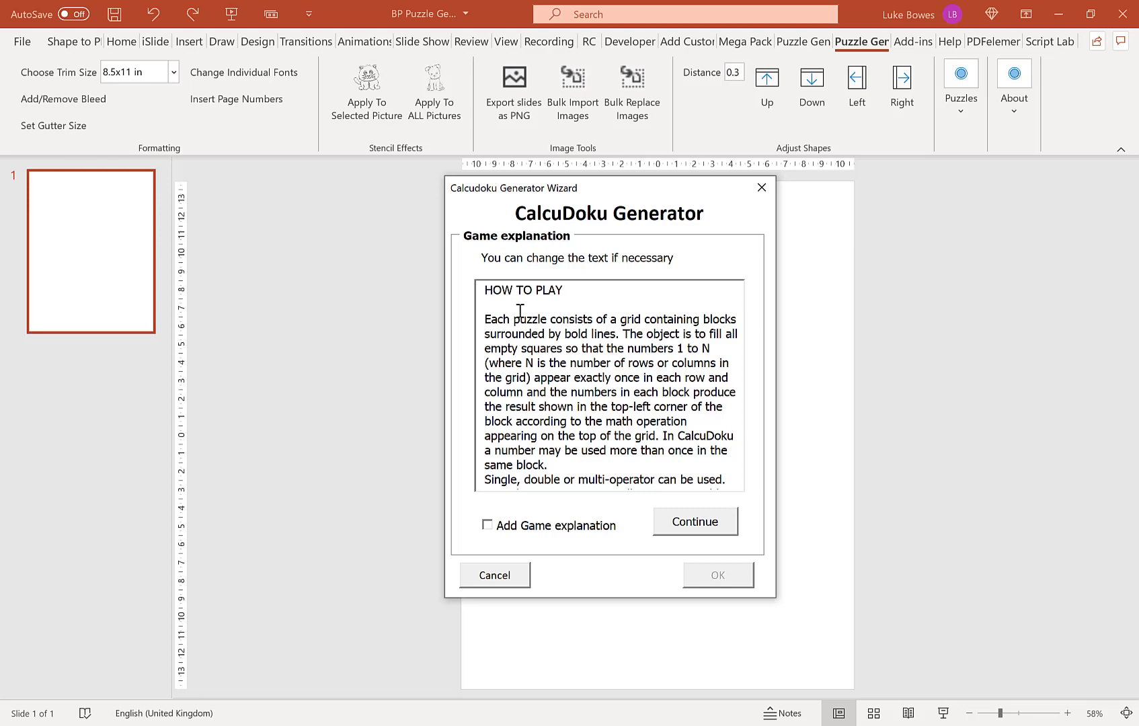
left_click(591, 321)
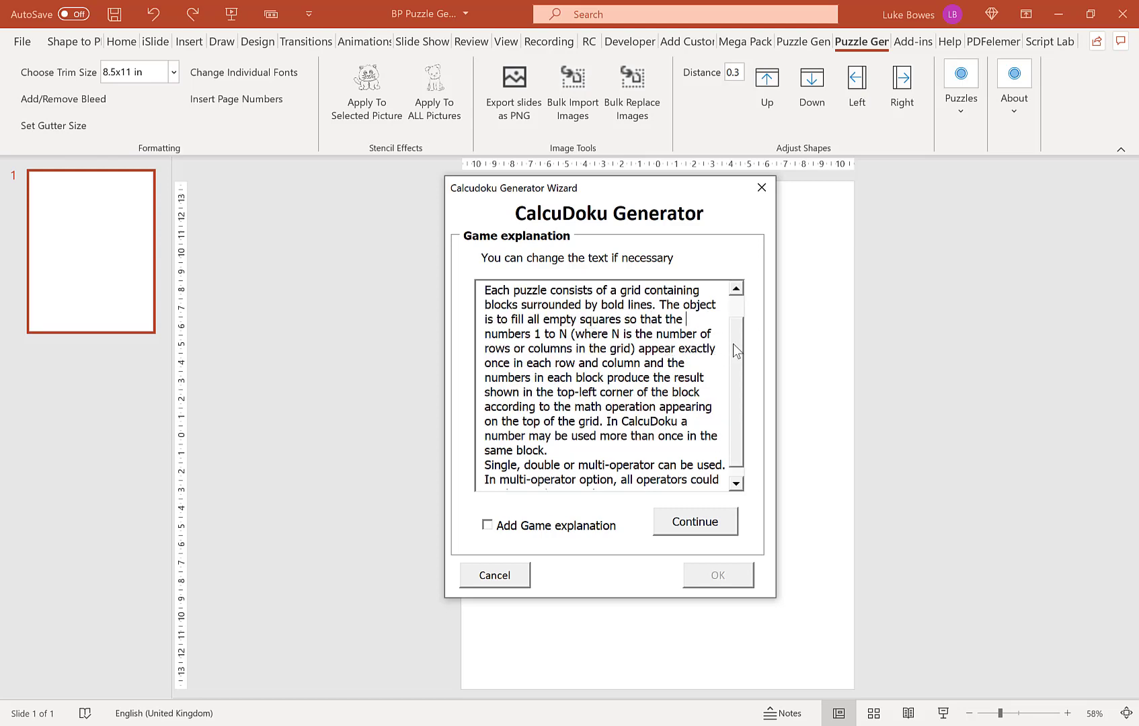
mouse_move(734, 343)
left_mouse_down()
mouse_move(735, 333)
mouse_move(739, 367)
left_mouse_up()
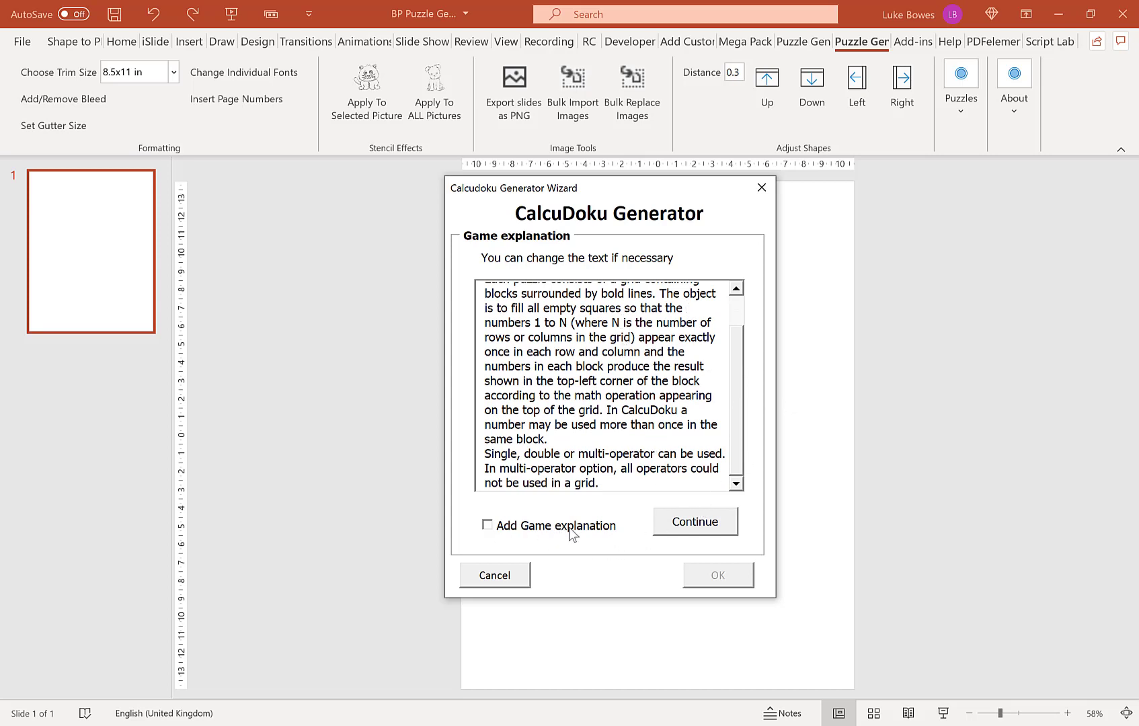
left_click(715, 531)
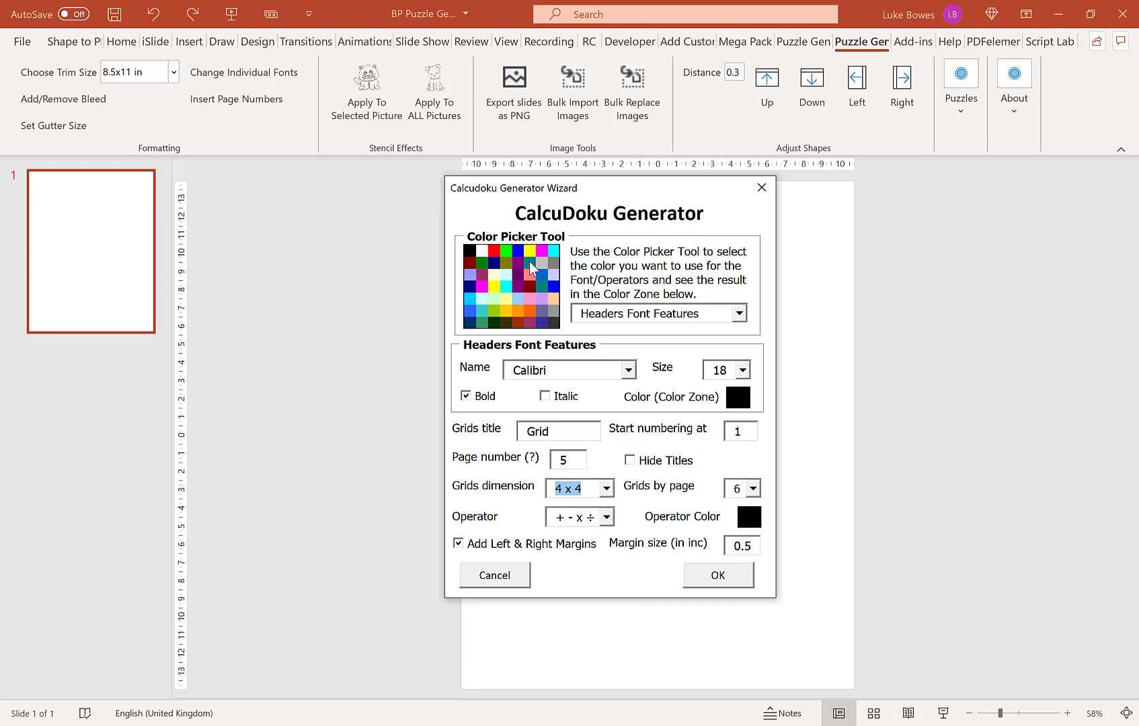
- Set the generator's Color Picker Tool to apply to Operator Color
left_click(649, 314)
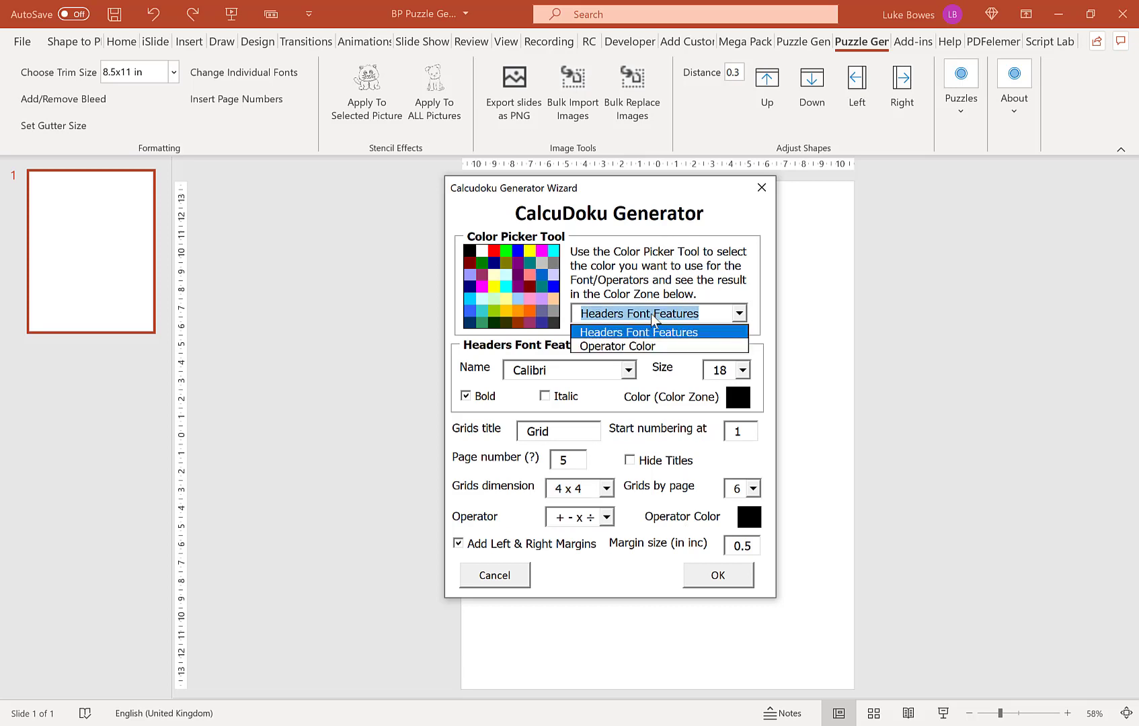
left_click(657, 316)
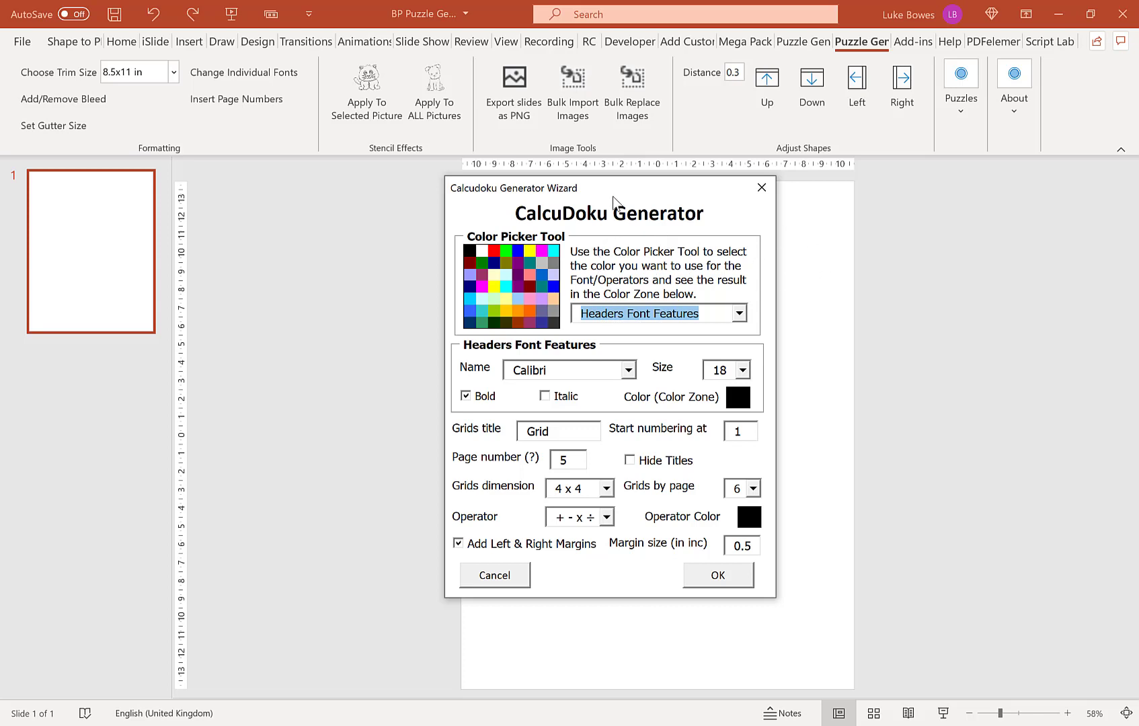
left_click_drag(614, 195, 612, 206)
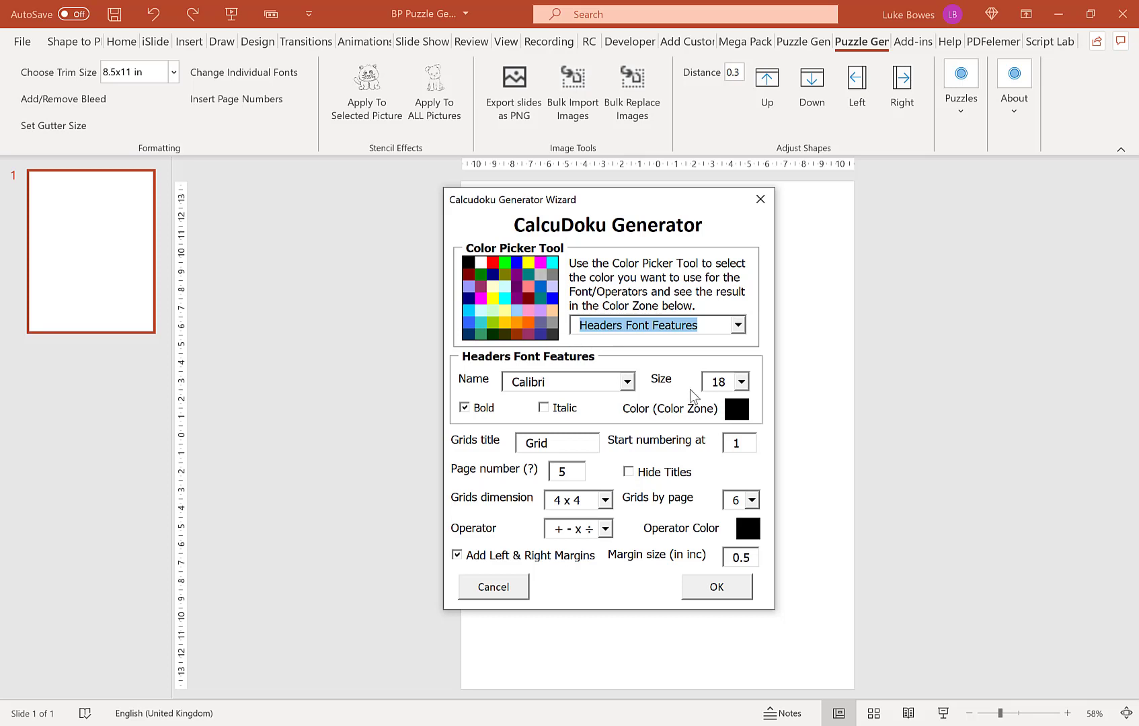
left_click(636, 326)
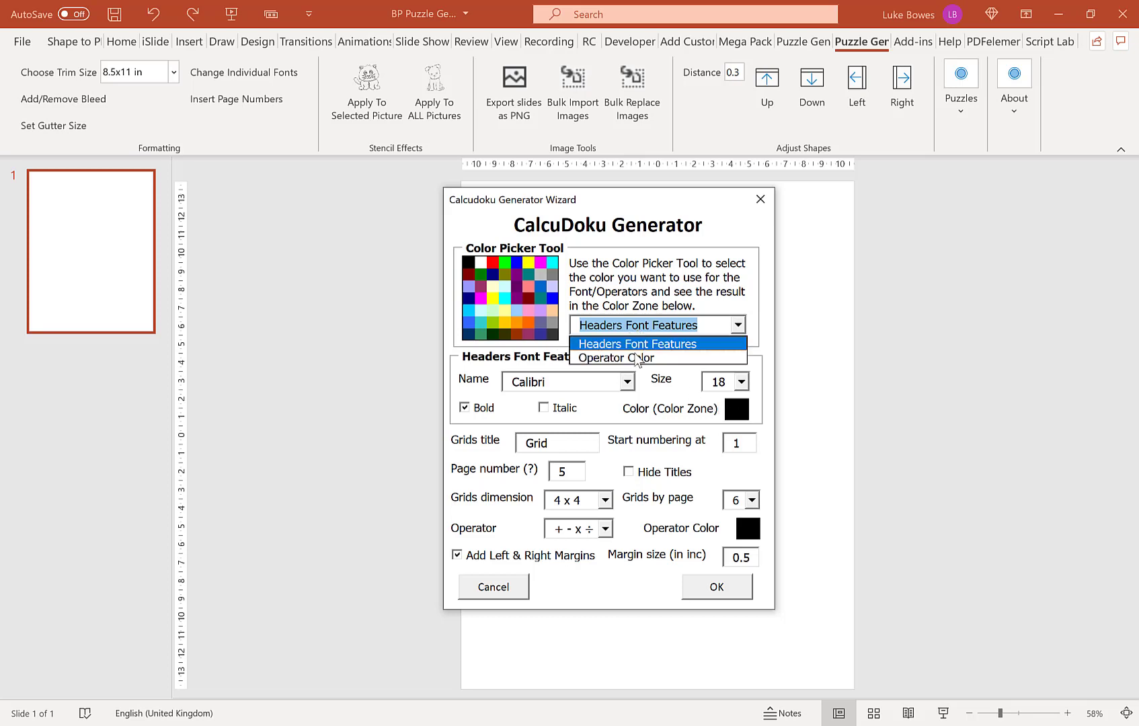
left_click(616, 358)
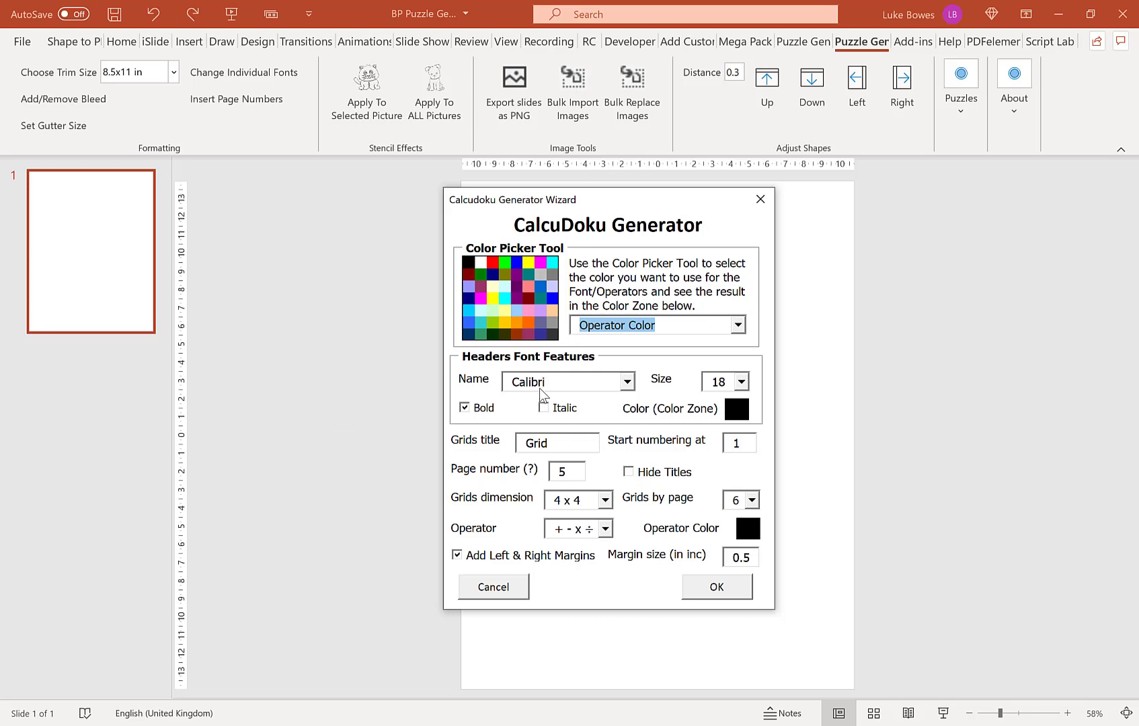
- Browse the fonts available for the grid headers
left_click(627, 381)
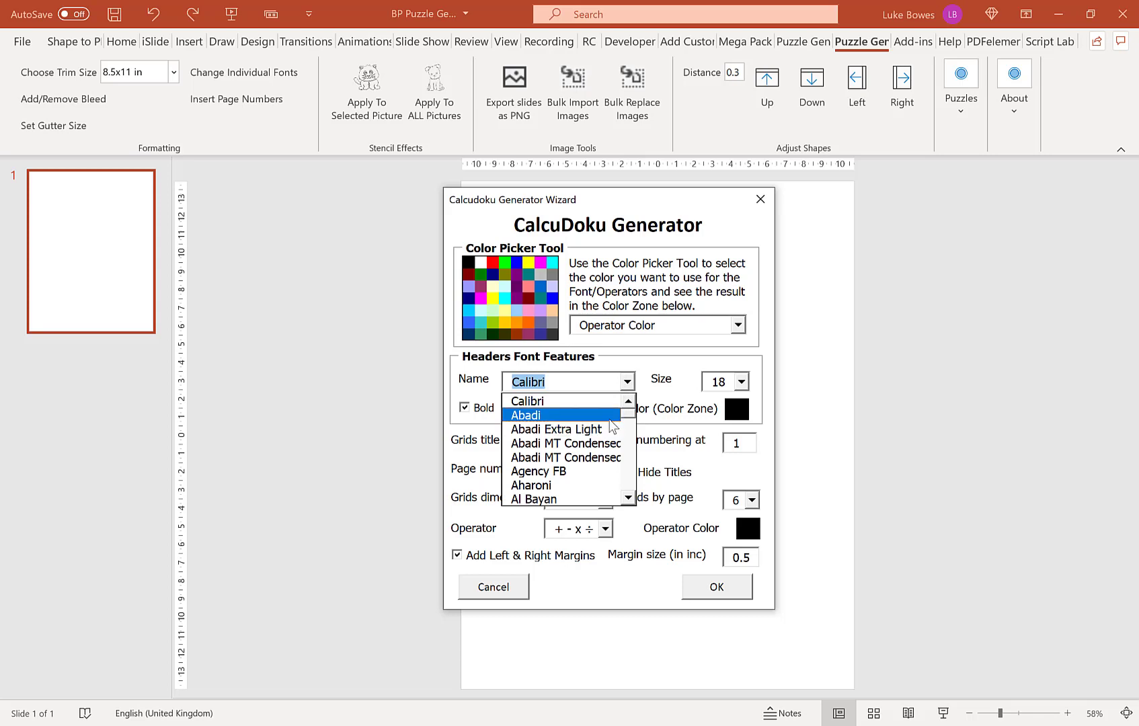
mouse_move(628, 413)
left_mouse_down()
mouse_move(635, 497)
mouse_move(640, 405)
left_mouse_up()
left_click(637, 386)
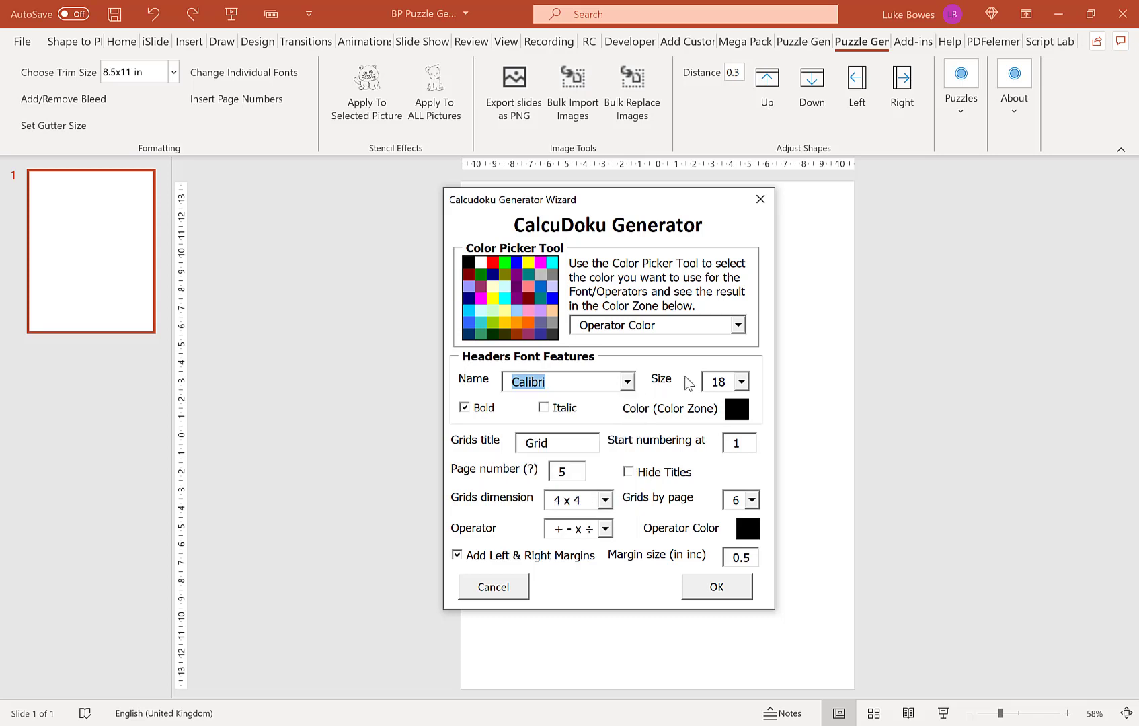
- Keep Grid as the grids title and start the grid numbering at 21
left_click(574, 442)
left_click_drag(574, 443, 499, 447)
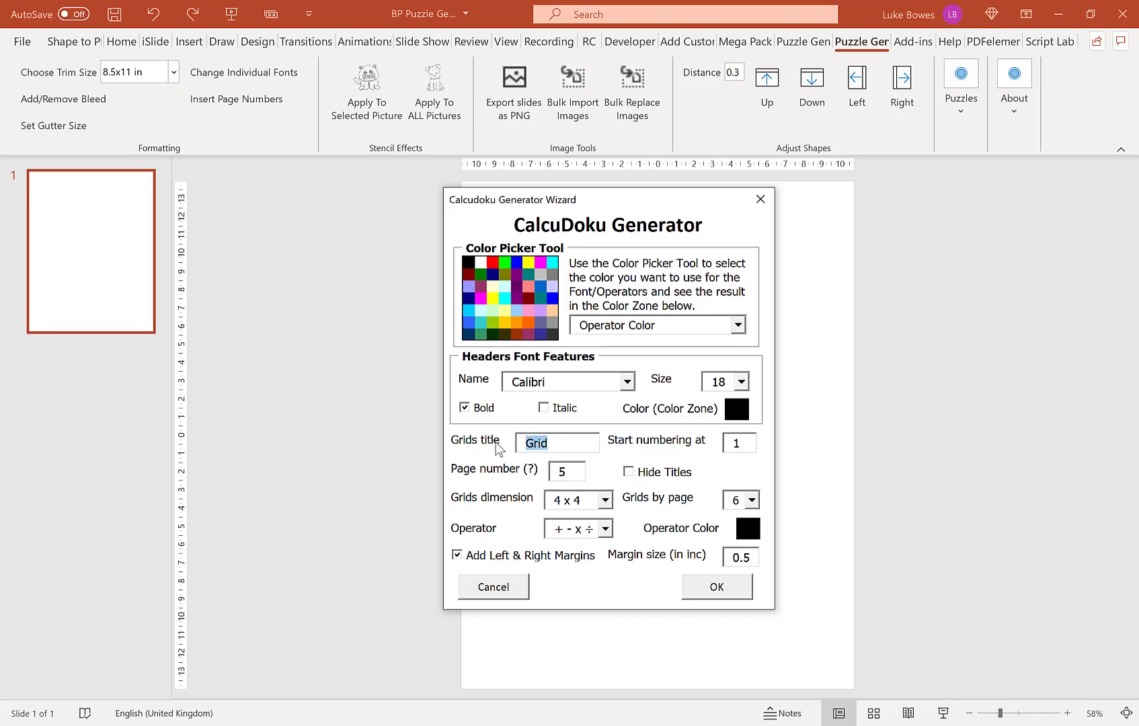
left_click(579, 444)
left_click(745, 442)
left_click_drag(747, 445, 724, 455)
type("21")
- Choose a grids dimension of 4 x 4 with 6 grids by page, keeping the + - x ÷ operator option
left_click(564, 471)
left_click(605, 501)
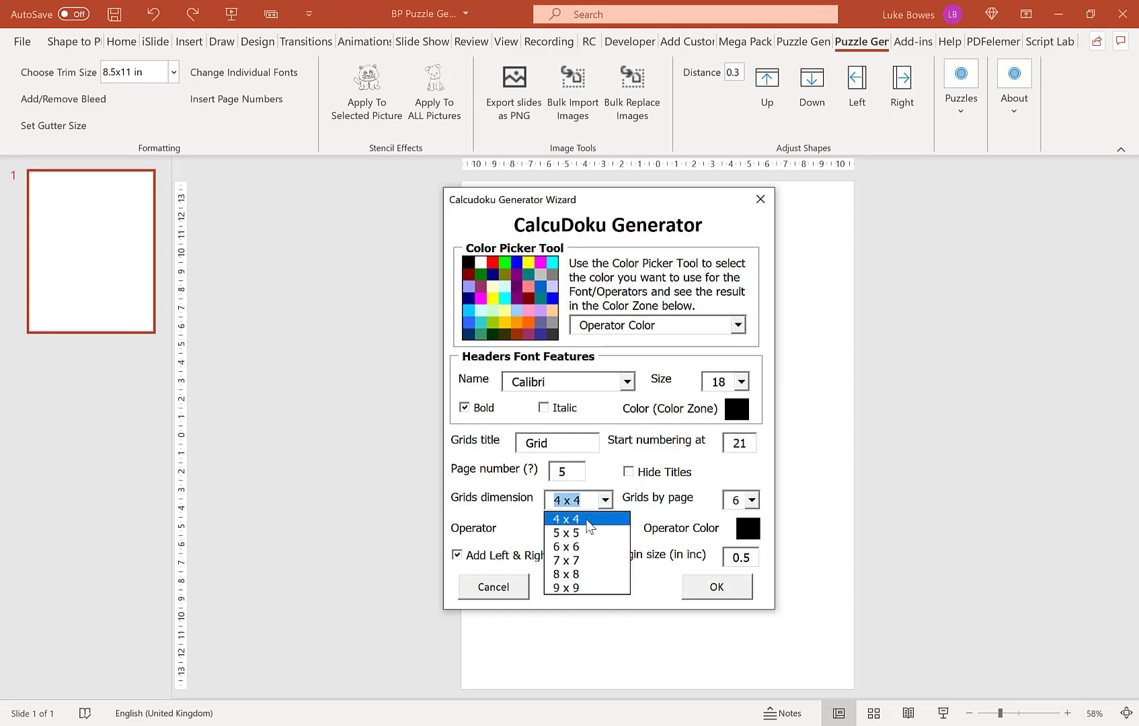
left_click(589, 525)
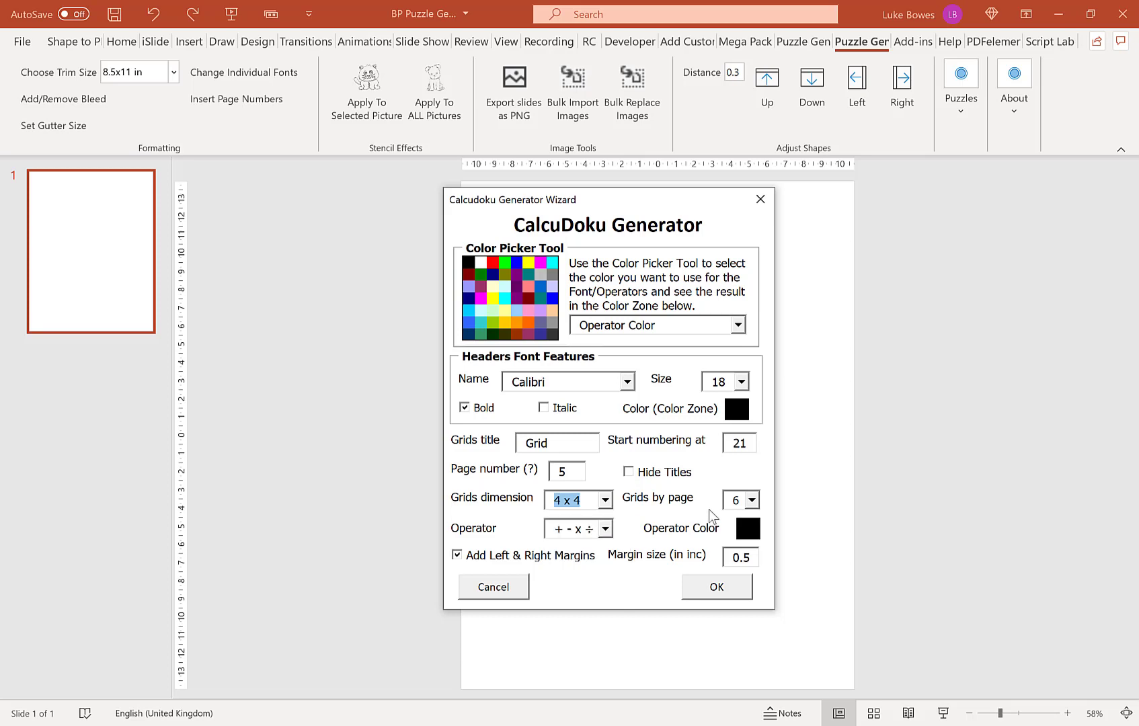
left_click(752, 501)
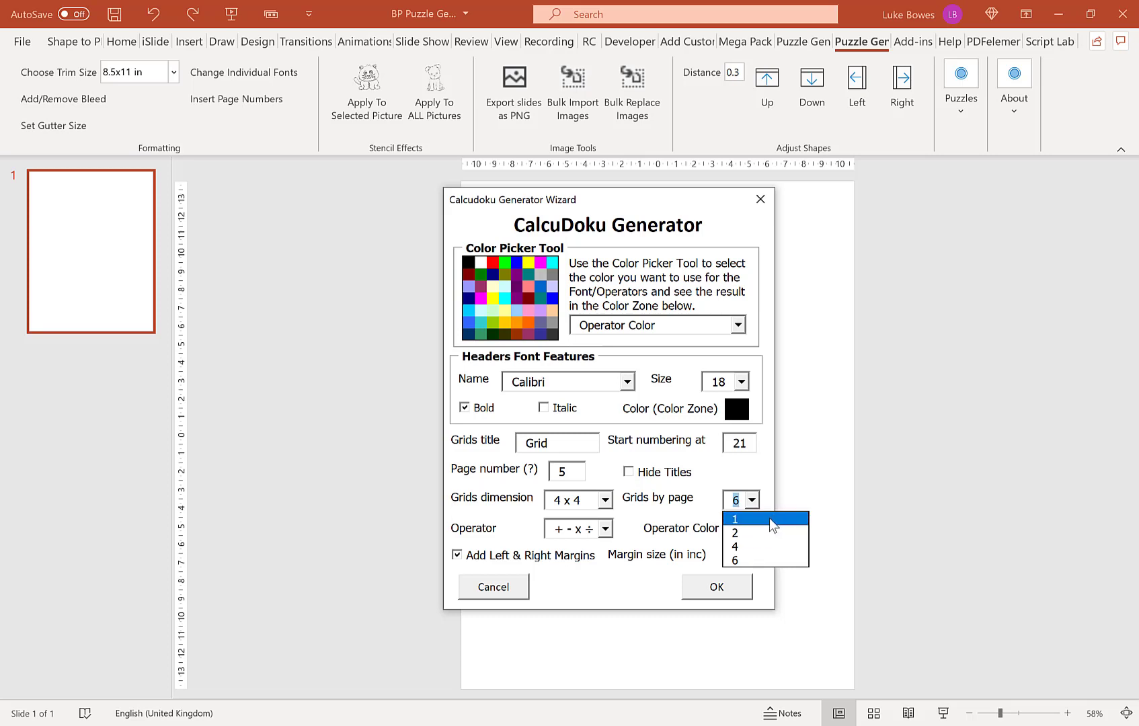
left_click(753, 563)
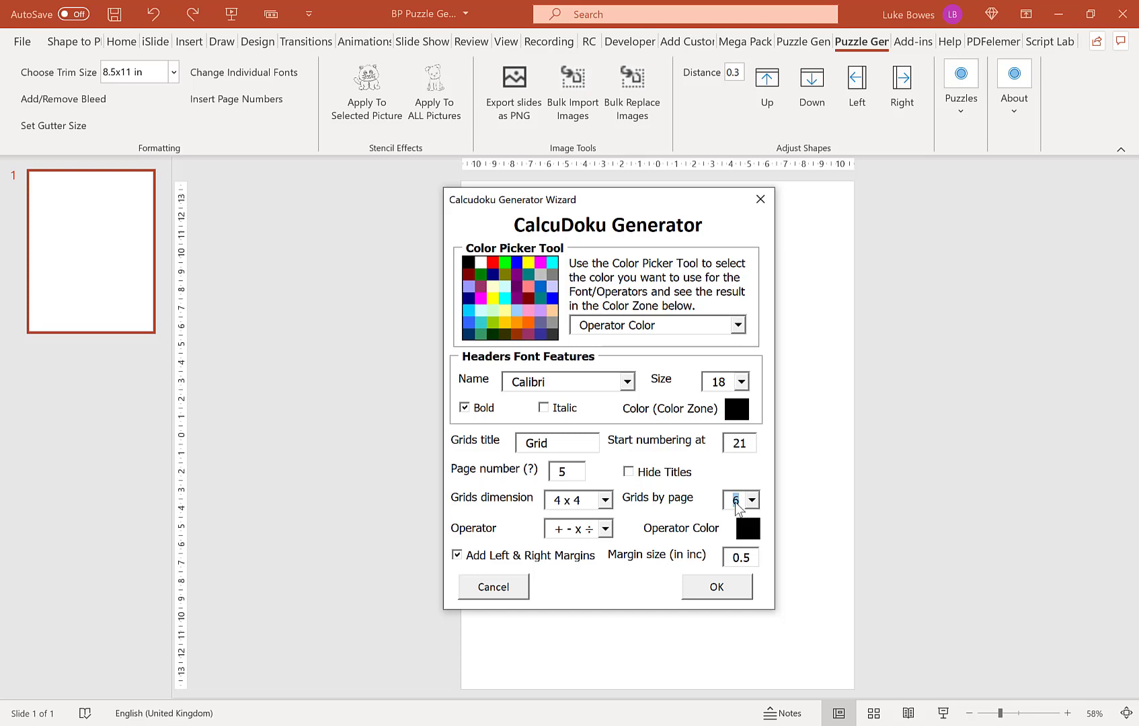
left_click(606, 530)
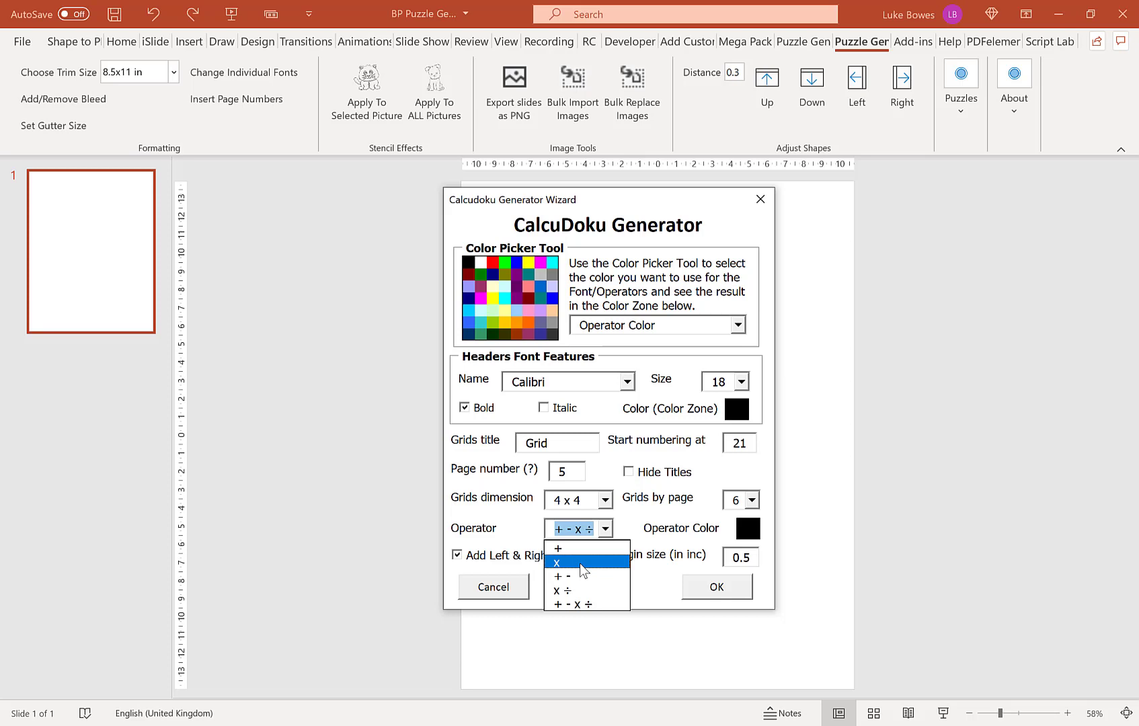
left_click(605, 529)
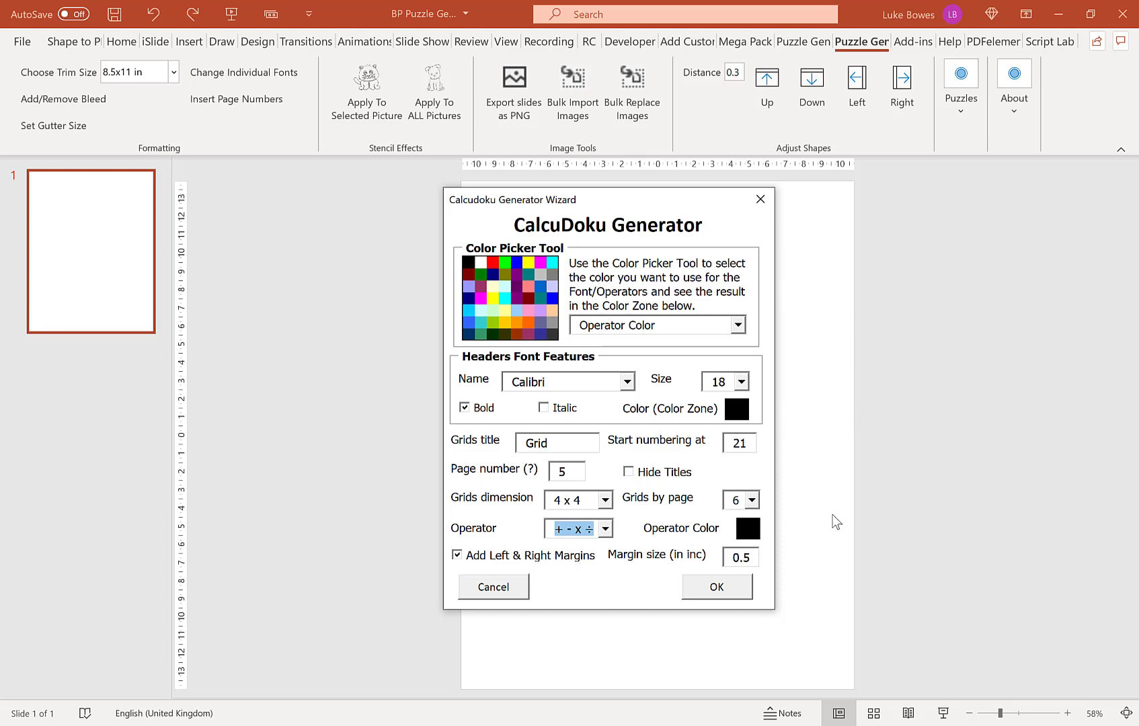
- Set the left and right margin size to 0.75 inches and generate the CalcuDoku grids
left_click(752, 553)
key("BackSpace")
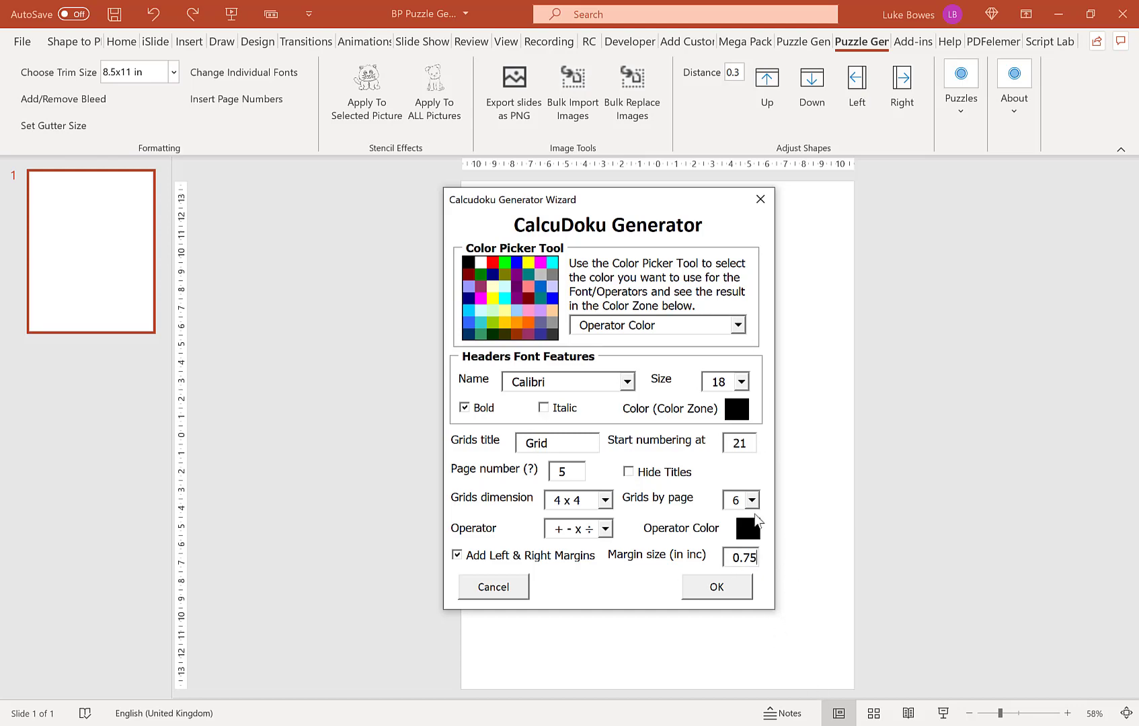
left_click(737, 588)
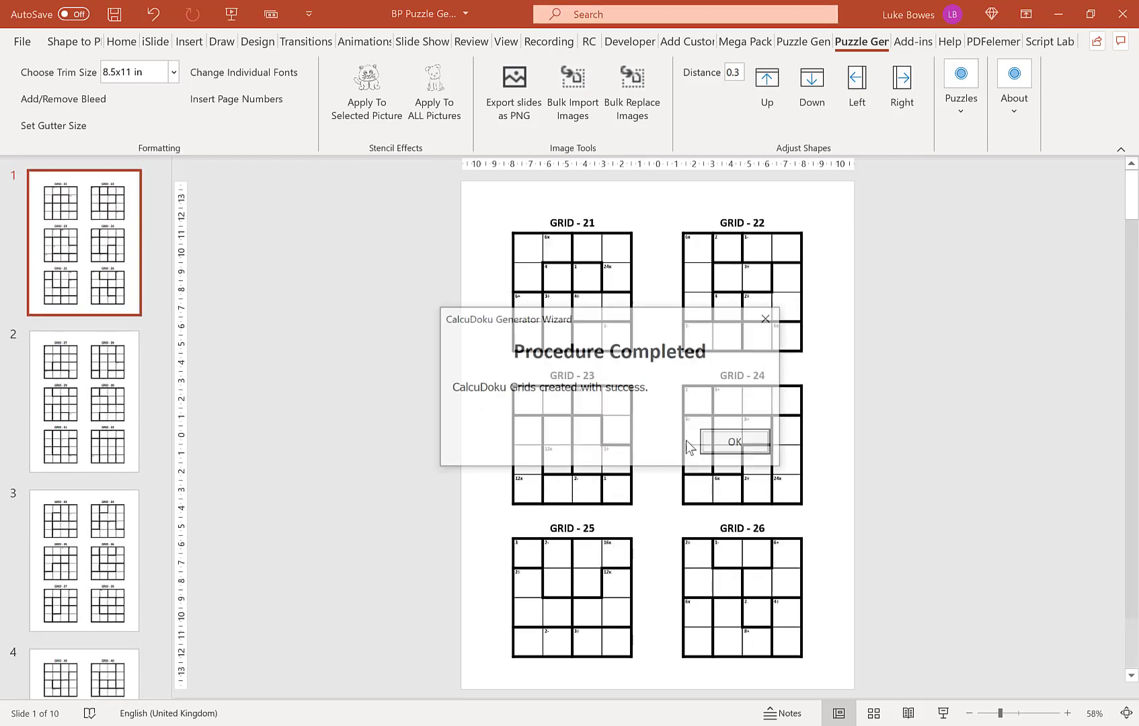
left_click(752, 441)
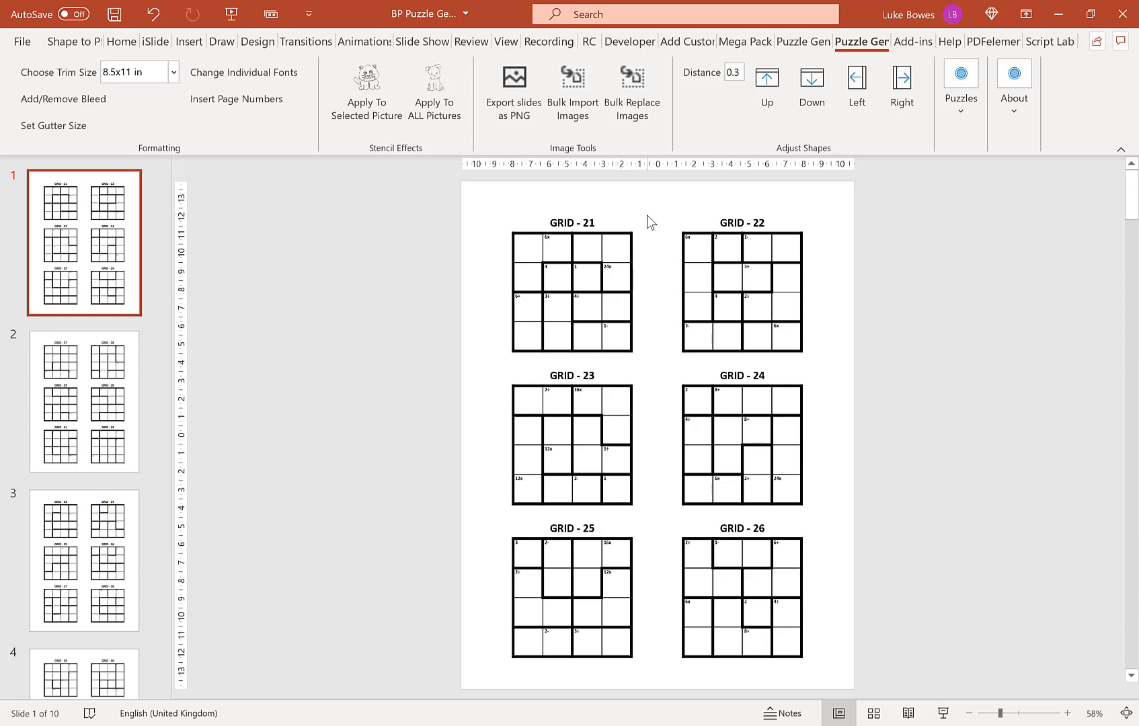
- Shift all six grid titles of the first slide left by a distance of 0.4 using the Adjust Shapes feature
left_click(576, 220)
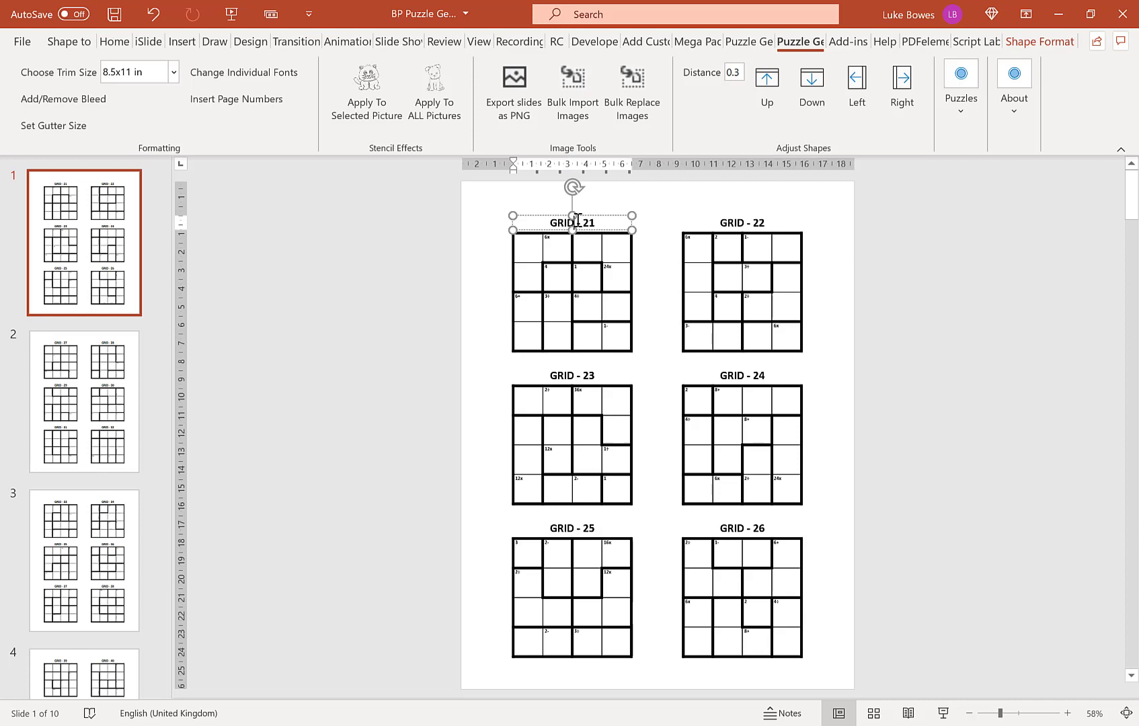
left_click(740, 219)
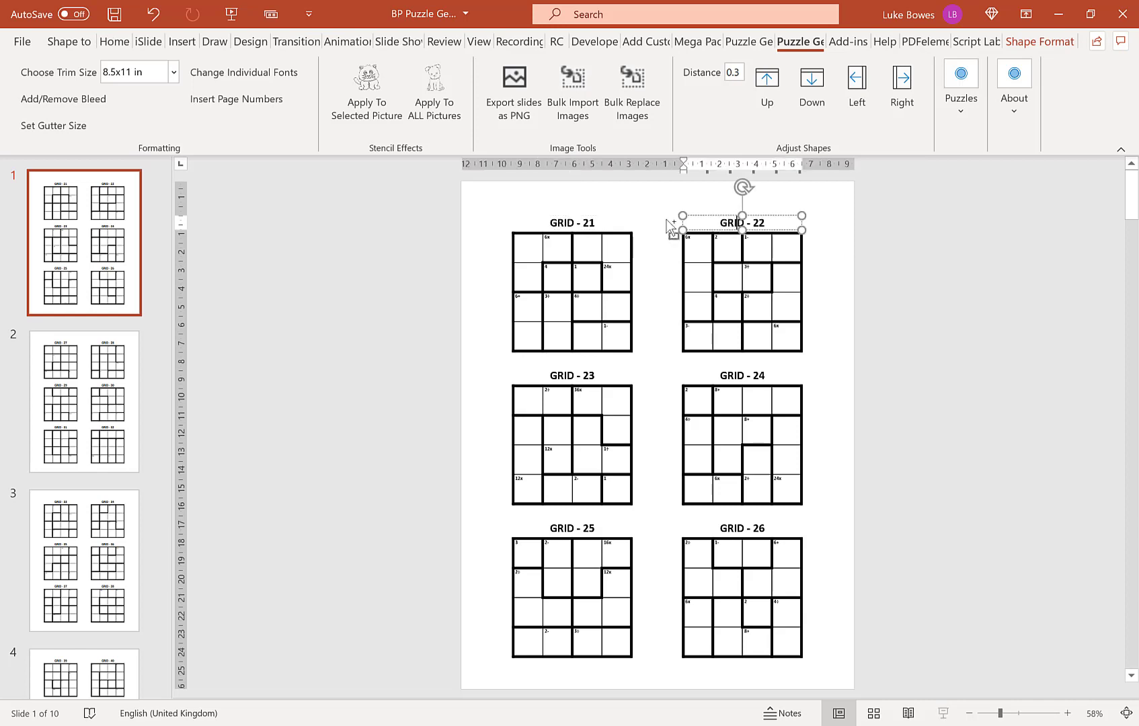
left_click(569, 217, "shift")
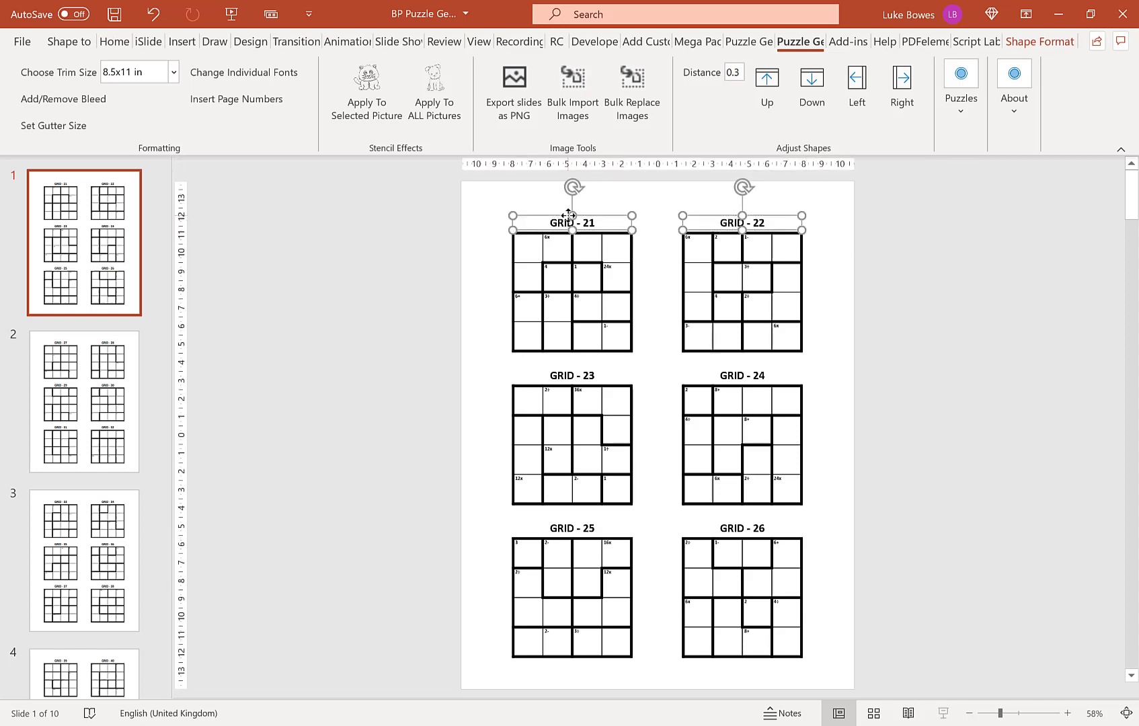
left_click(592, 375, "shift")
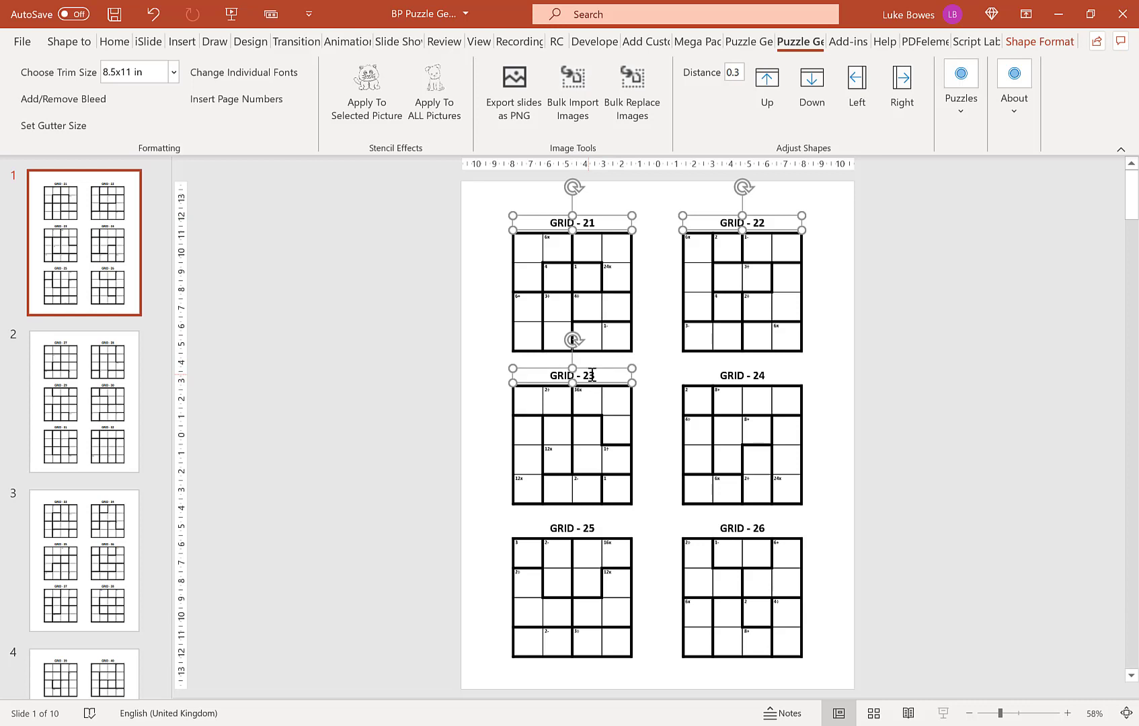
left_click(761, 375, "shift")
left_click(594, 527, "shift")
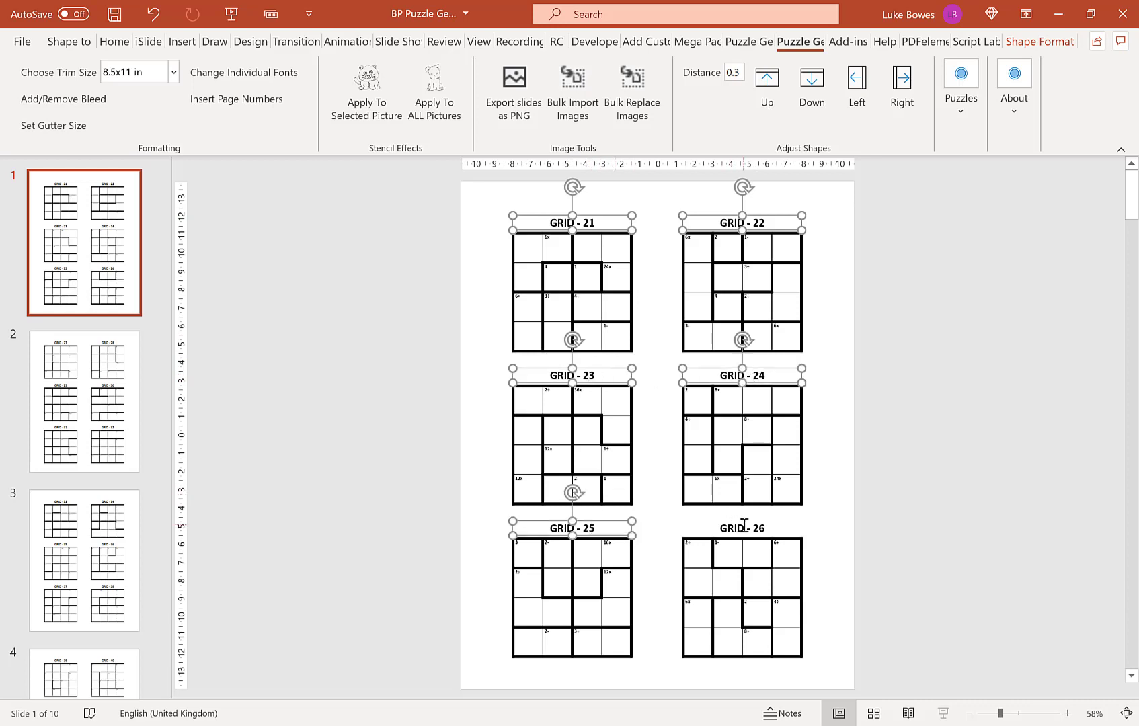
left_click(732, 526, "shift")
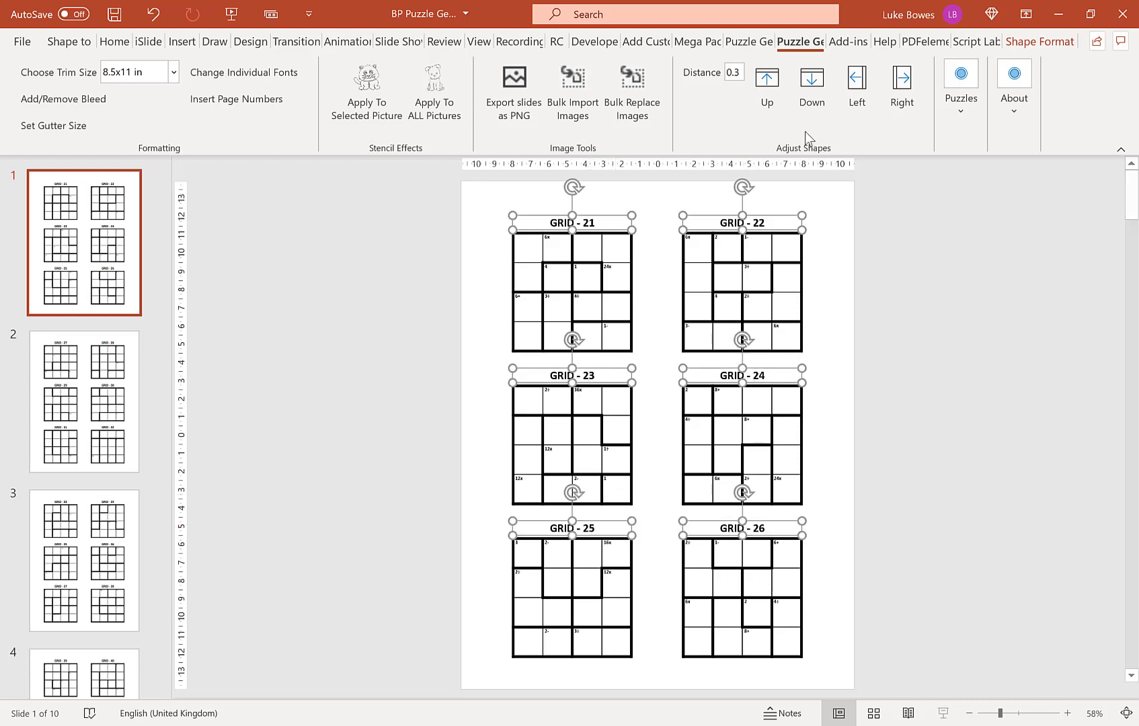
left_click(734, 72)
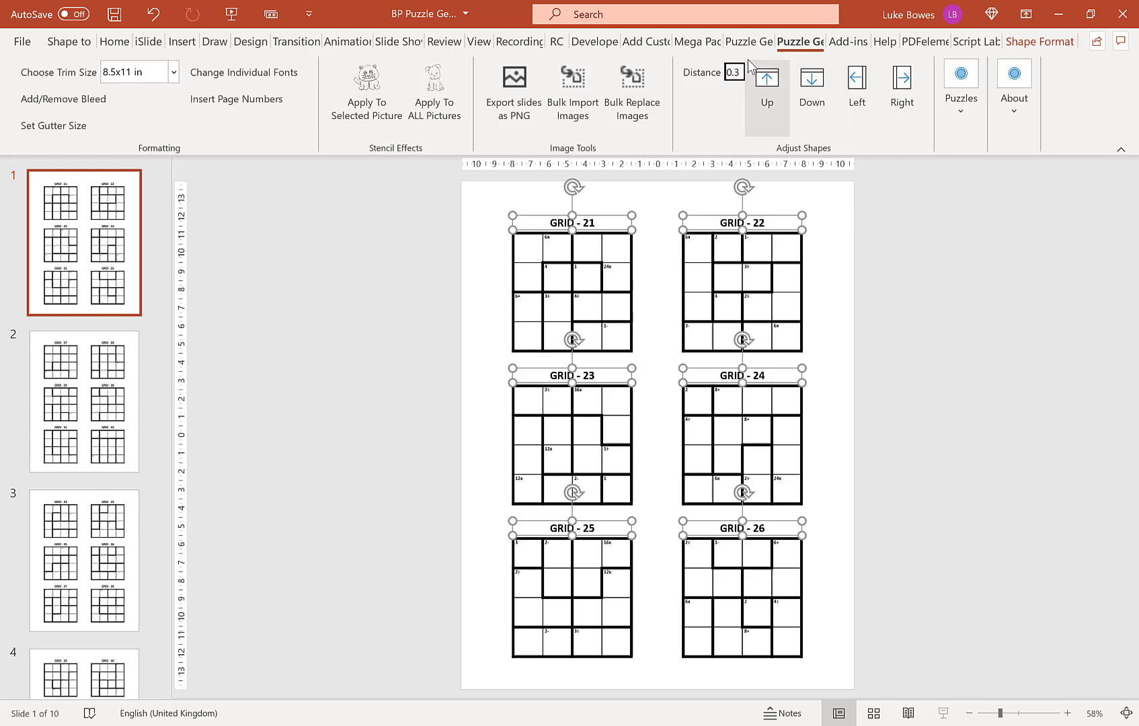
key("BackSpace")
type("4")
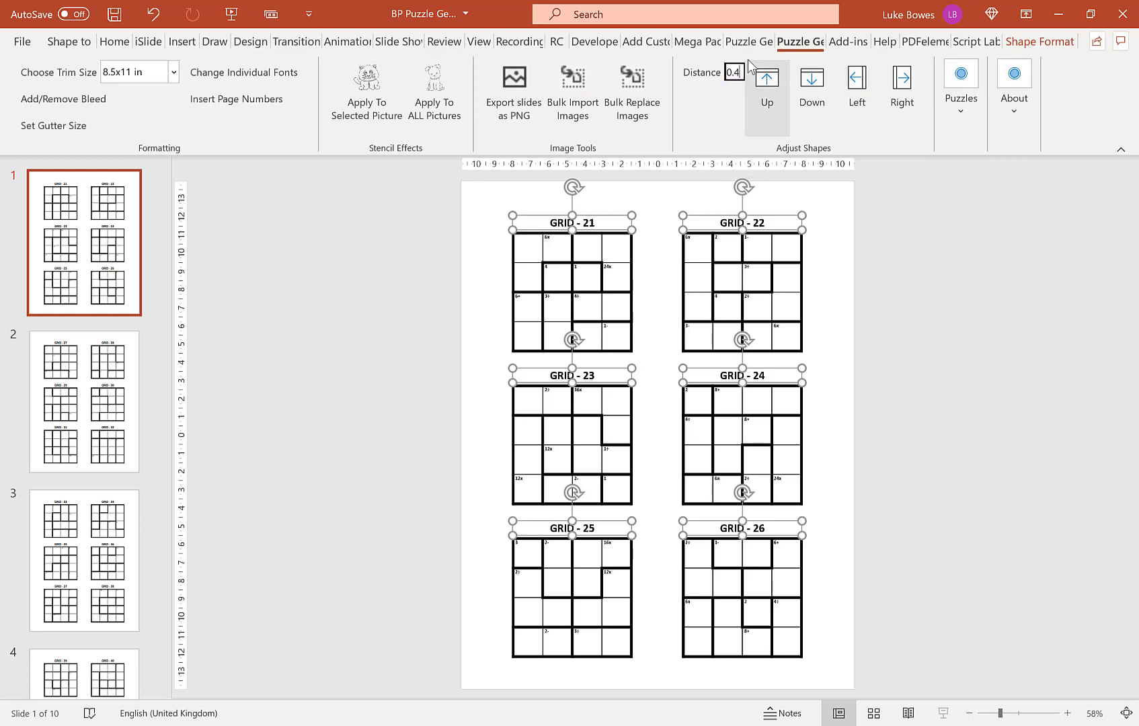
left_click(852, 83)
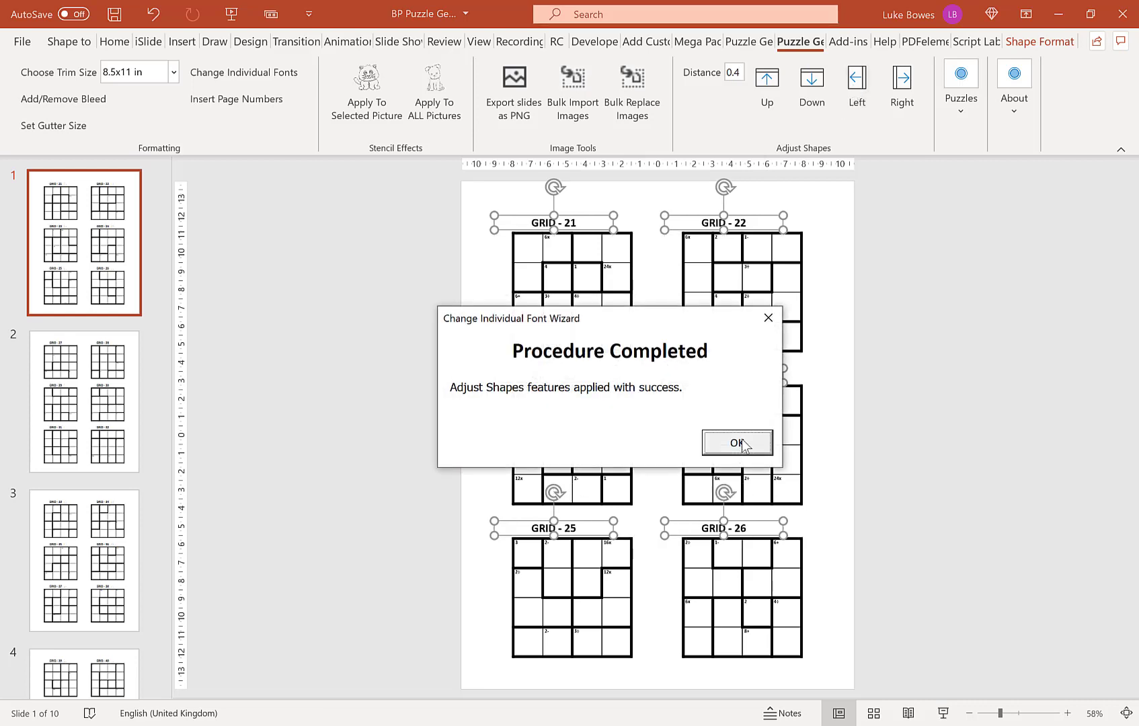
left_click(737, 442)
- Check the grid title positions on slides 2, 3 and 4
left_click(73, 364)
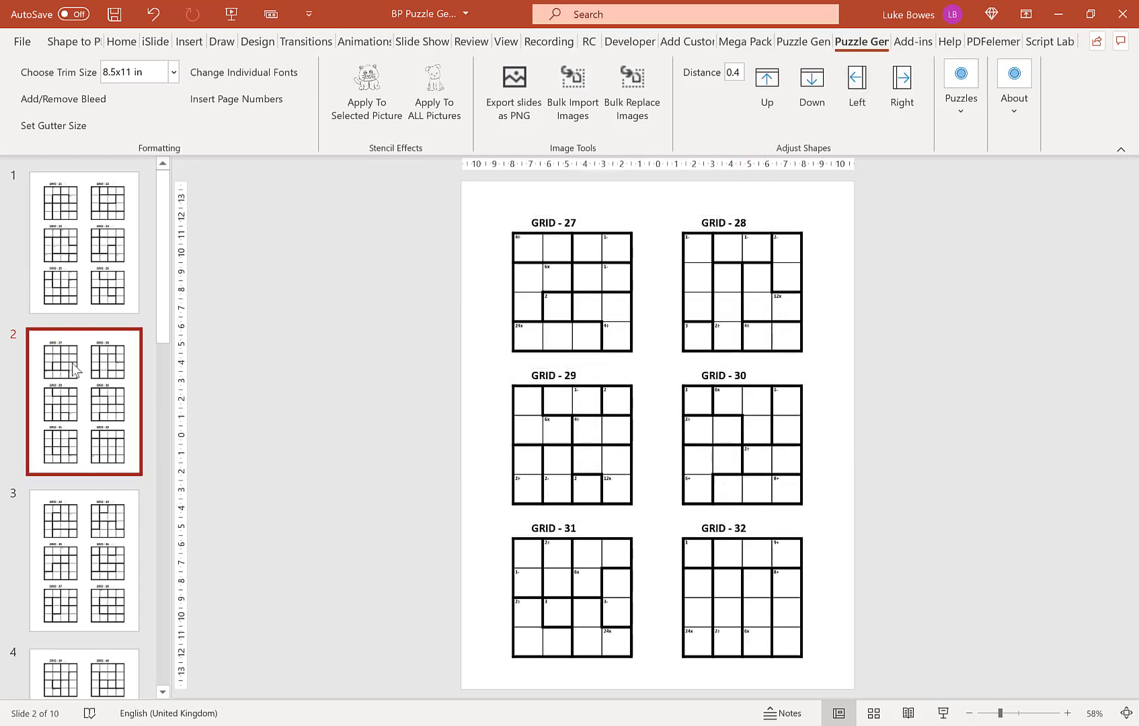
left_click(108, 499)
left_click(104, 652)
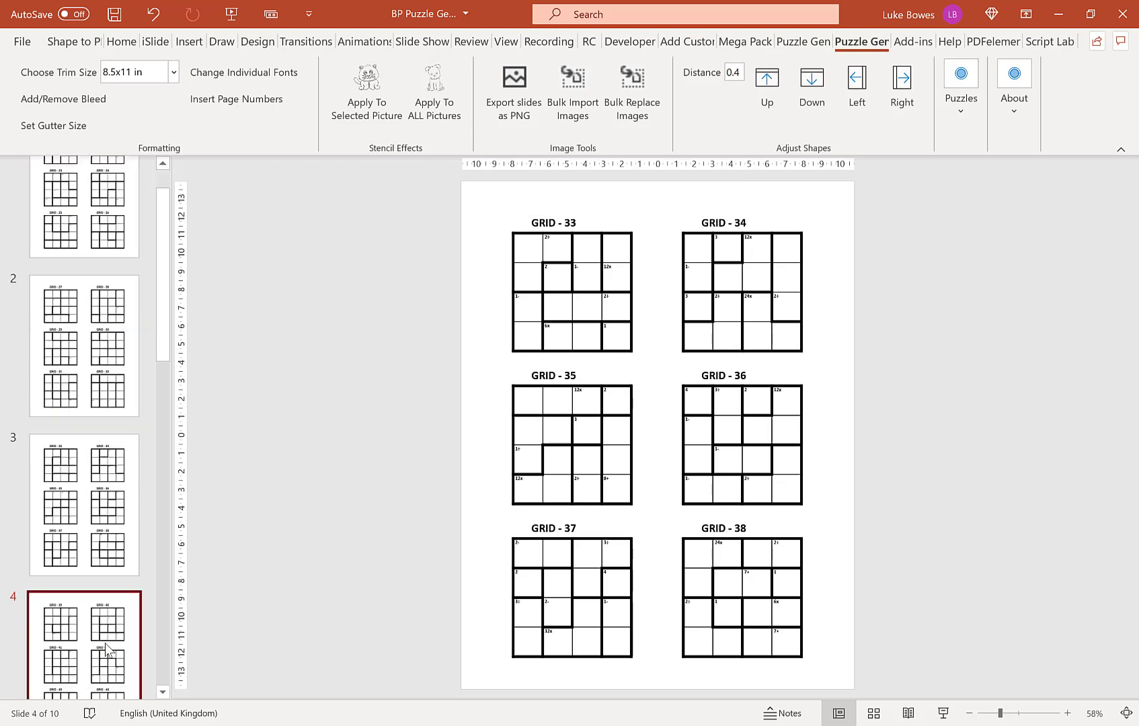
- Check the grid solutions on slide 6 and return to the first slide
left_click_drag(162, 311, 161, 471)
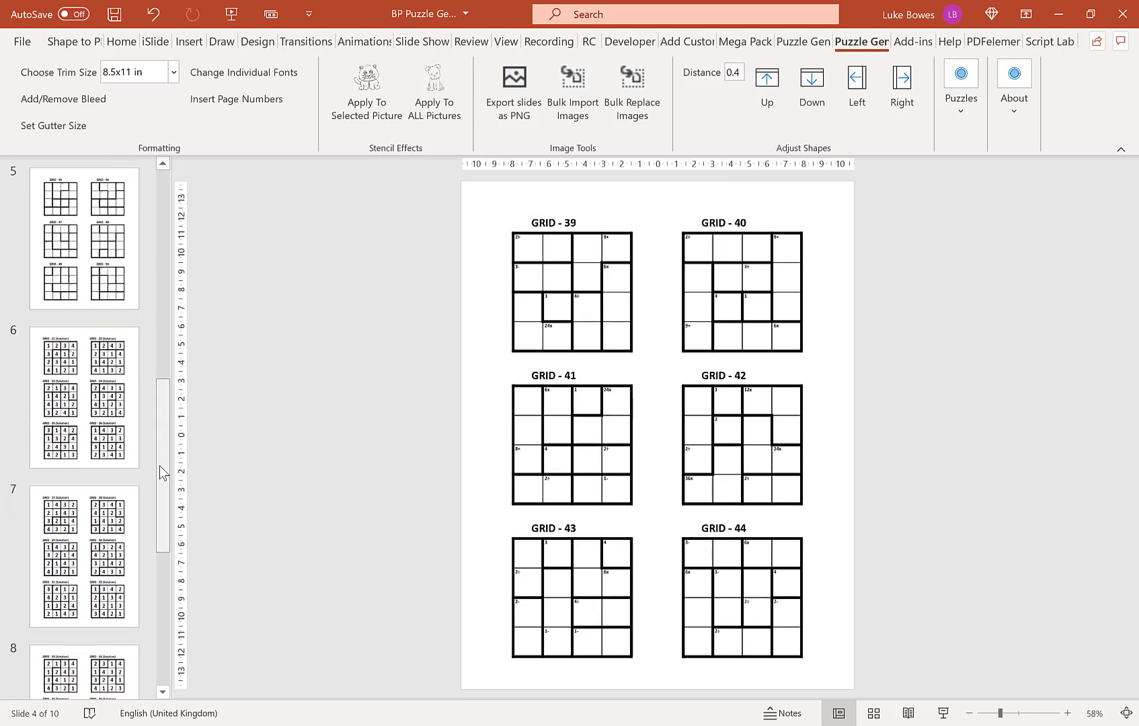
left_click(85, 404)
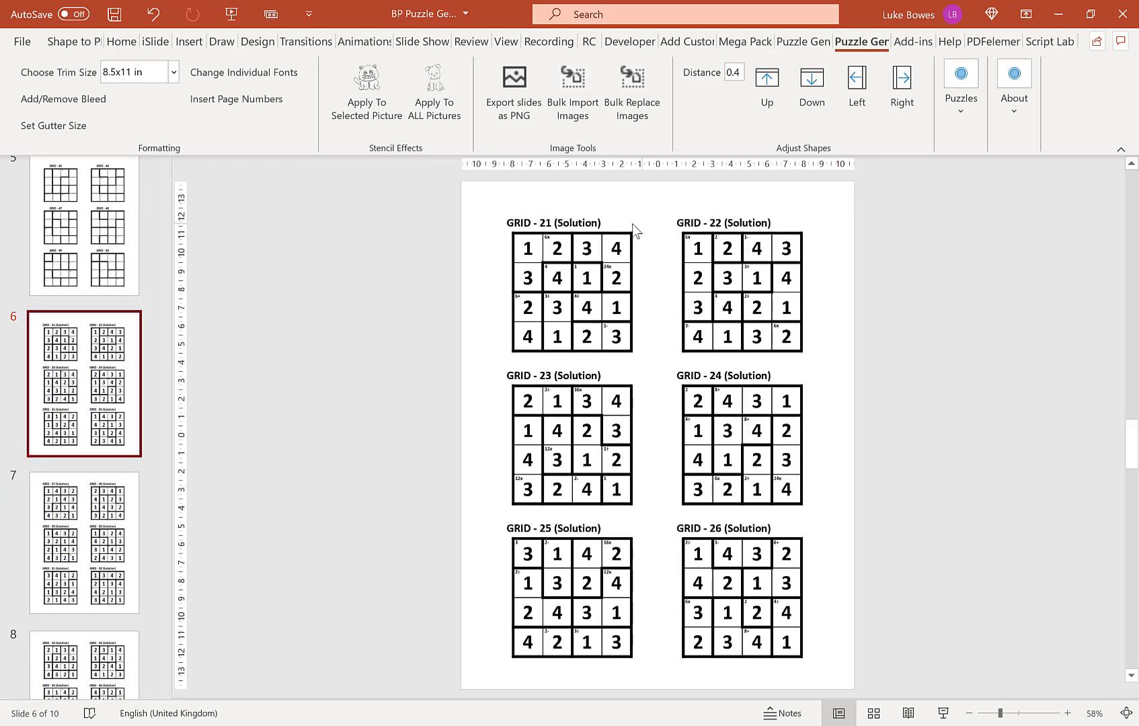
left_click_drag(164, 490, 161, 242)
left_click(110, 217)
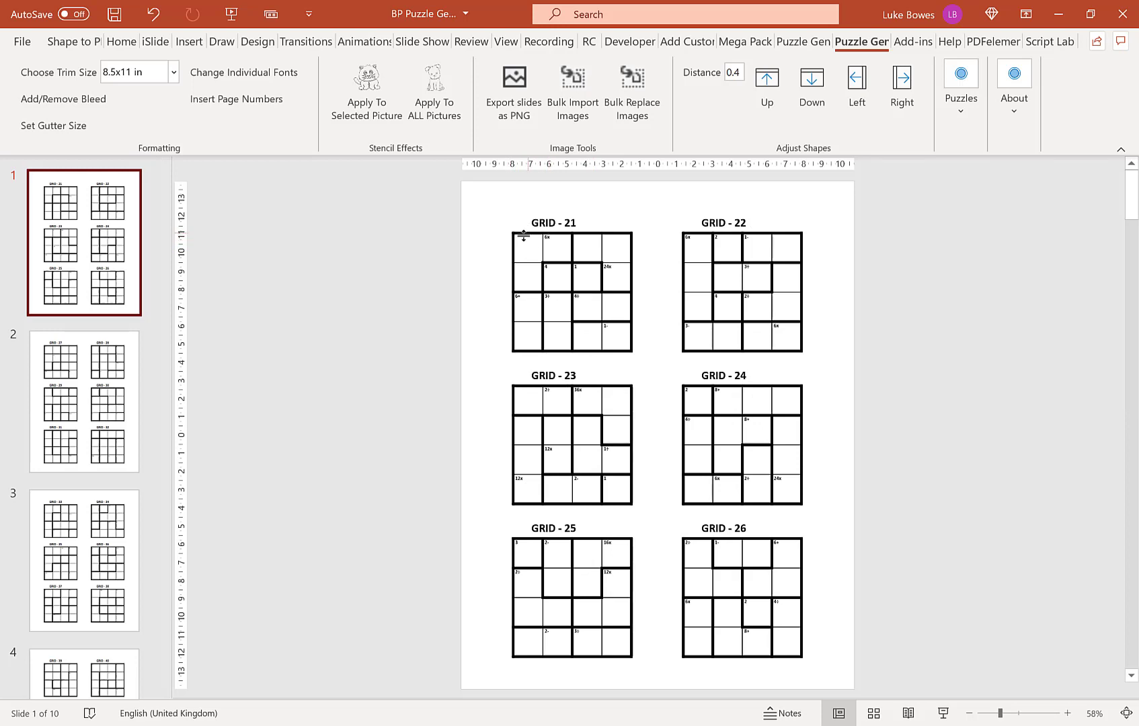
- Select all six puzzle grids on the first slide, leaving their titles unselected
left_click(552, 250)
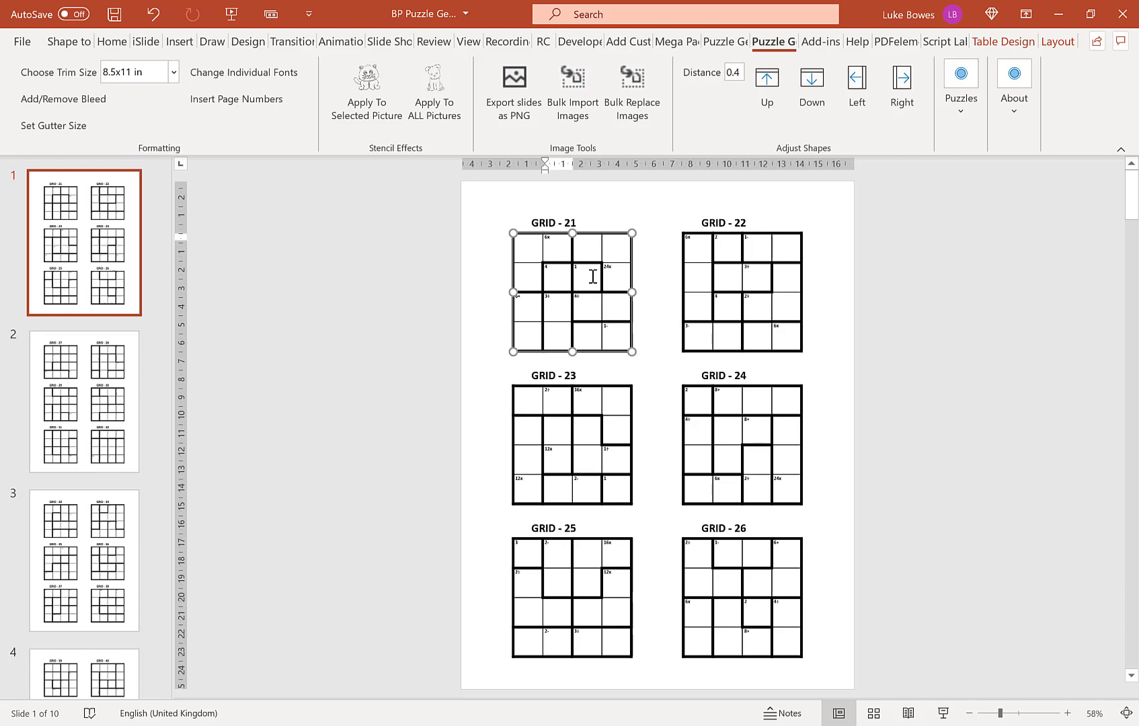
left_click(597, 232)
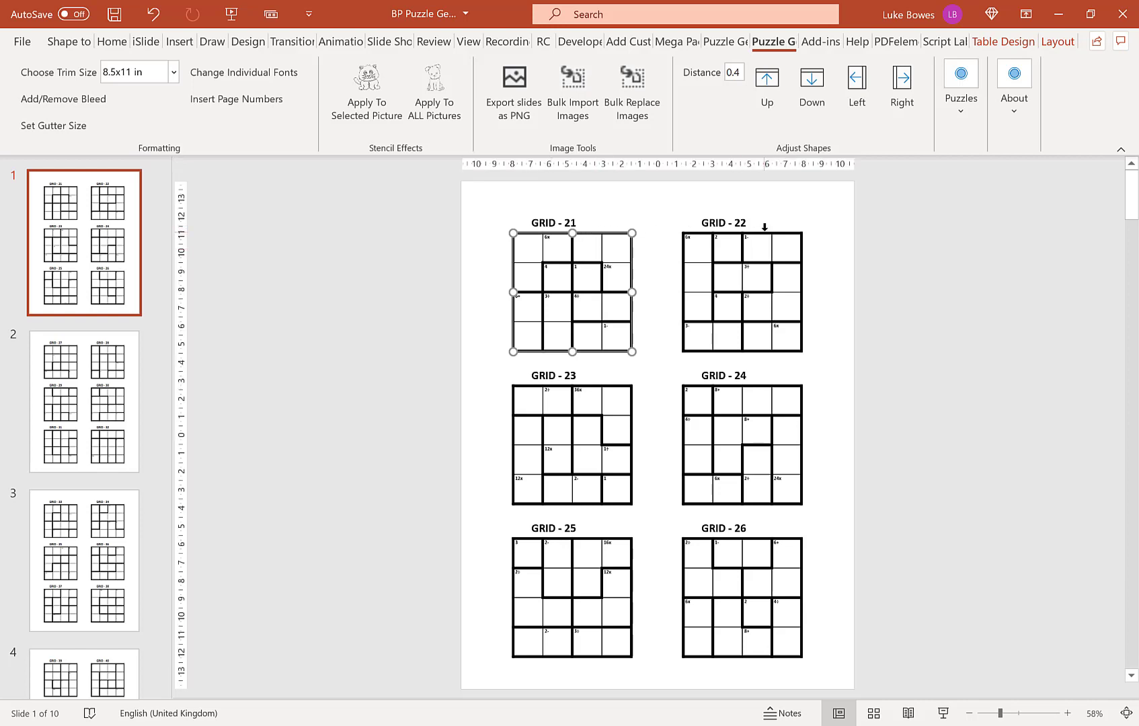
left_click(764, 232, "shift")
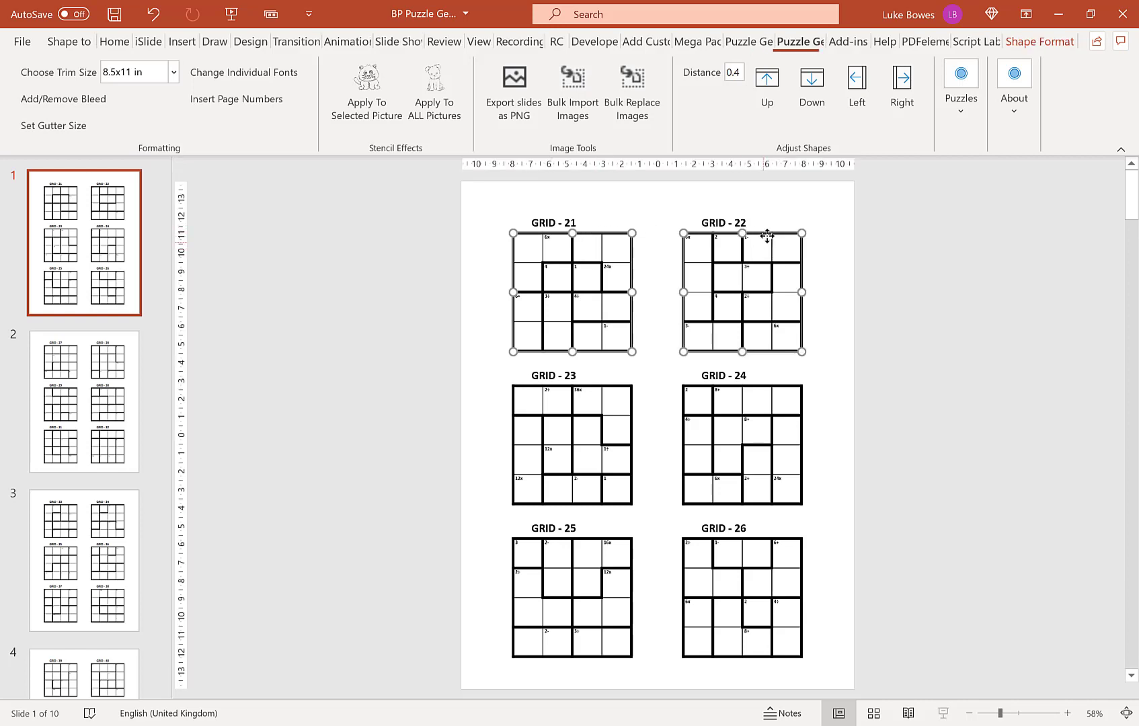
left_click(732, 400, "shift")
left_click(595, 400, "shift")
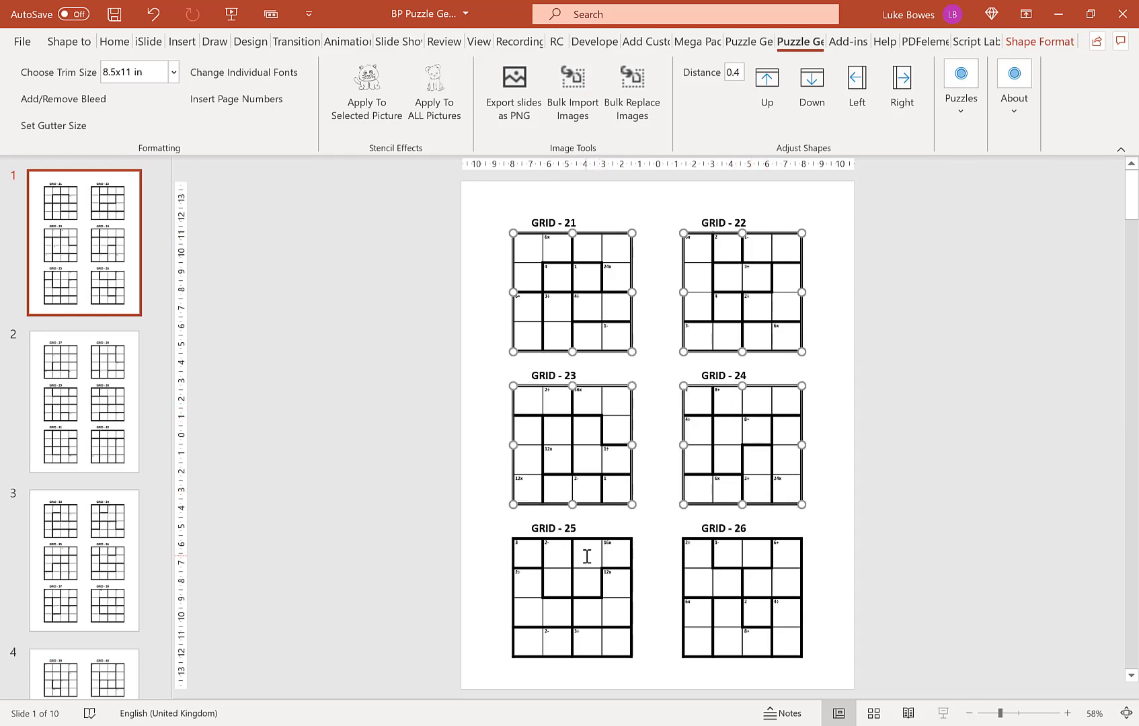
left_click(587, 556, "shift")
left_click(733, 552, "shift")
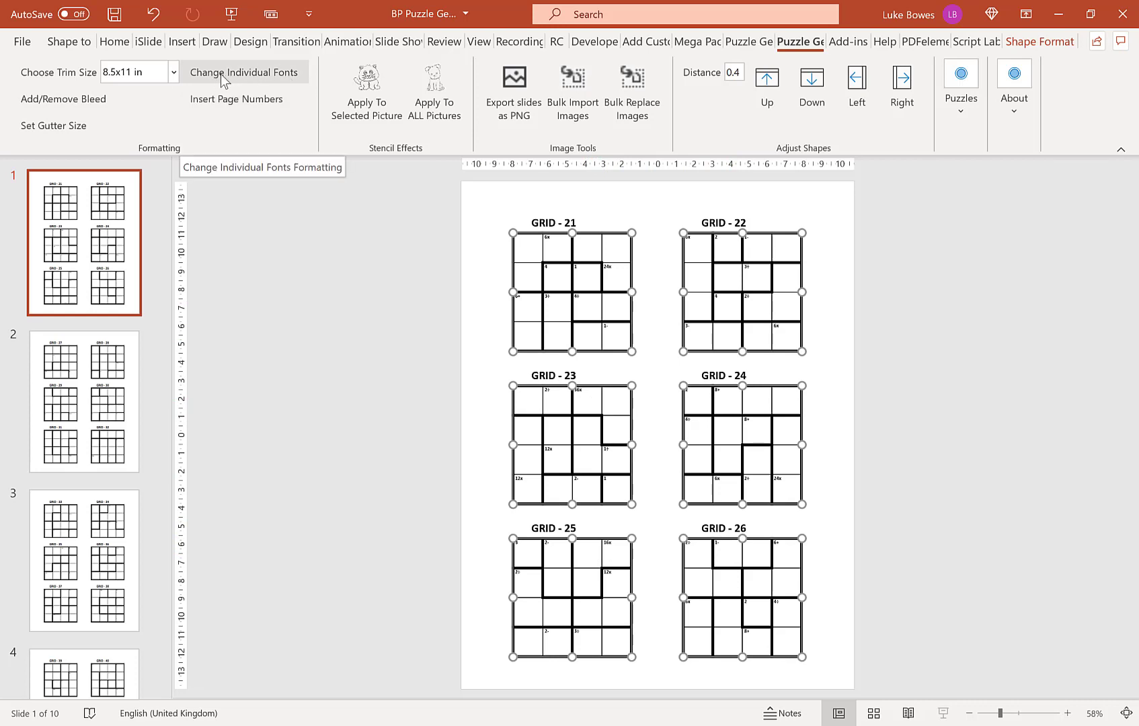
- Change the font of the selected grids to size 18 in dark grey with Change Individual Fonts, keeping bold on
left_click(276, 79)
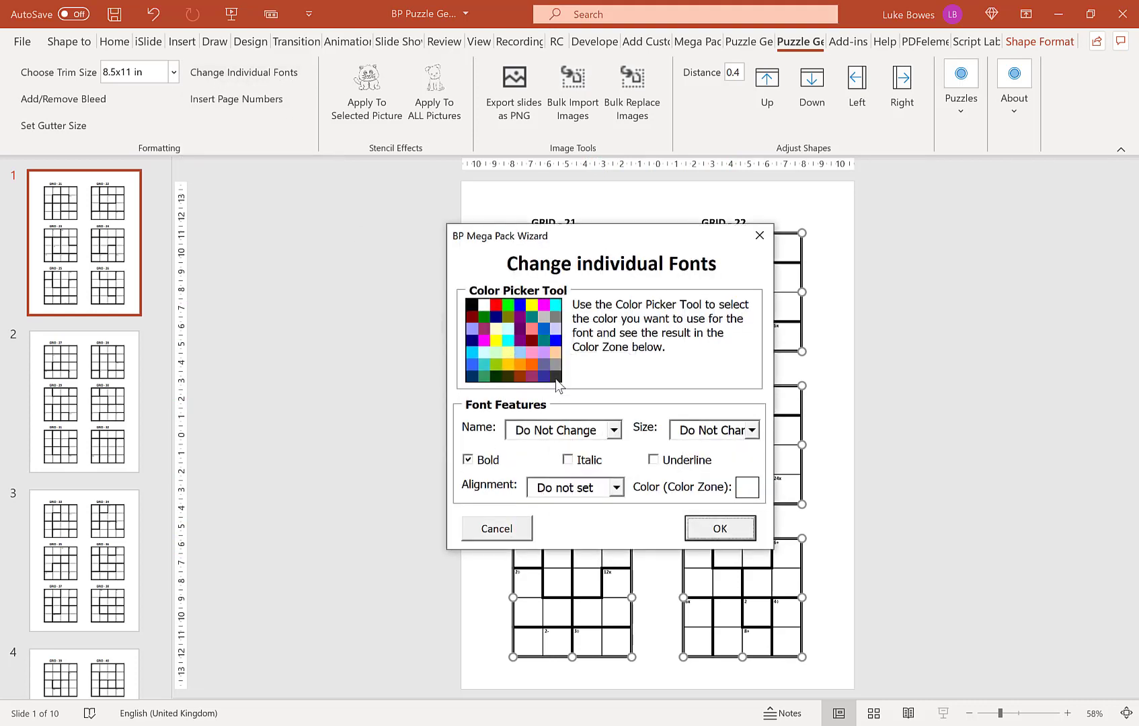
left_click(556, 379)
left_click(751, 430)
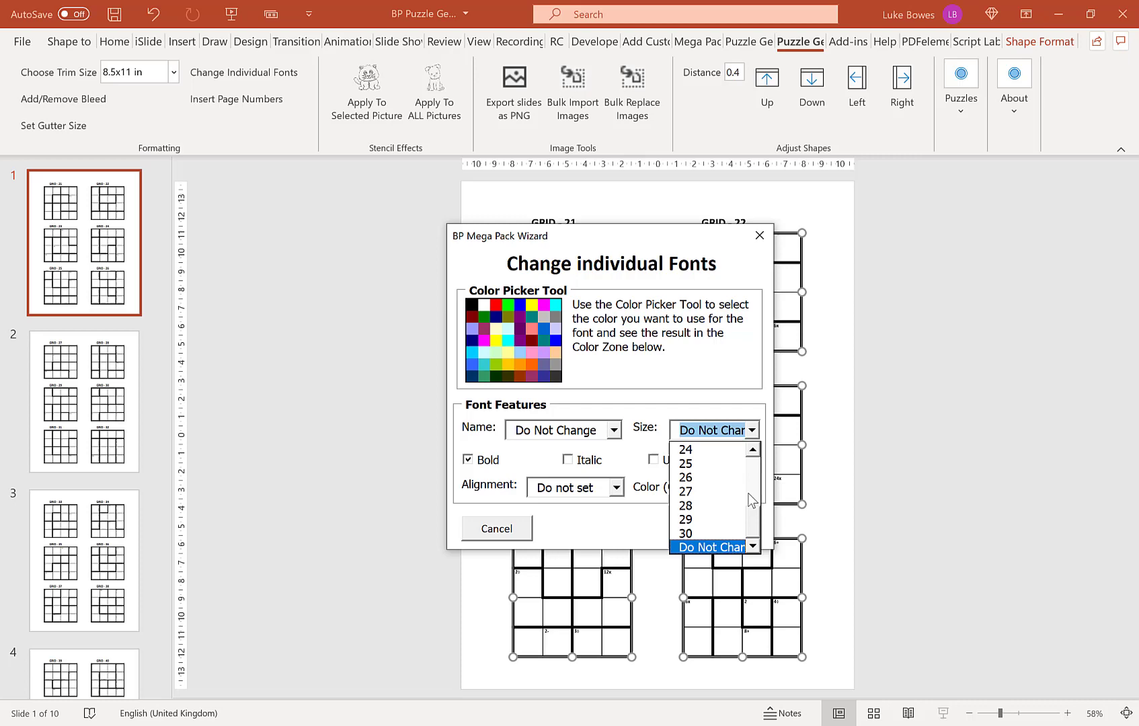
scroll(751, 501, "up", 3)
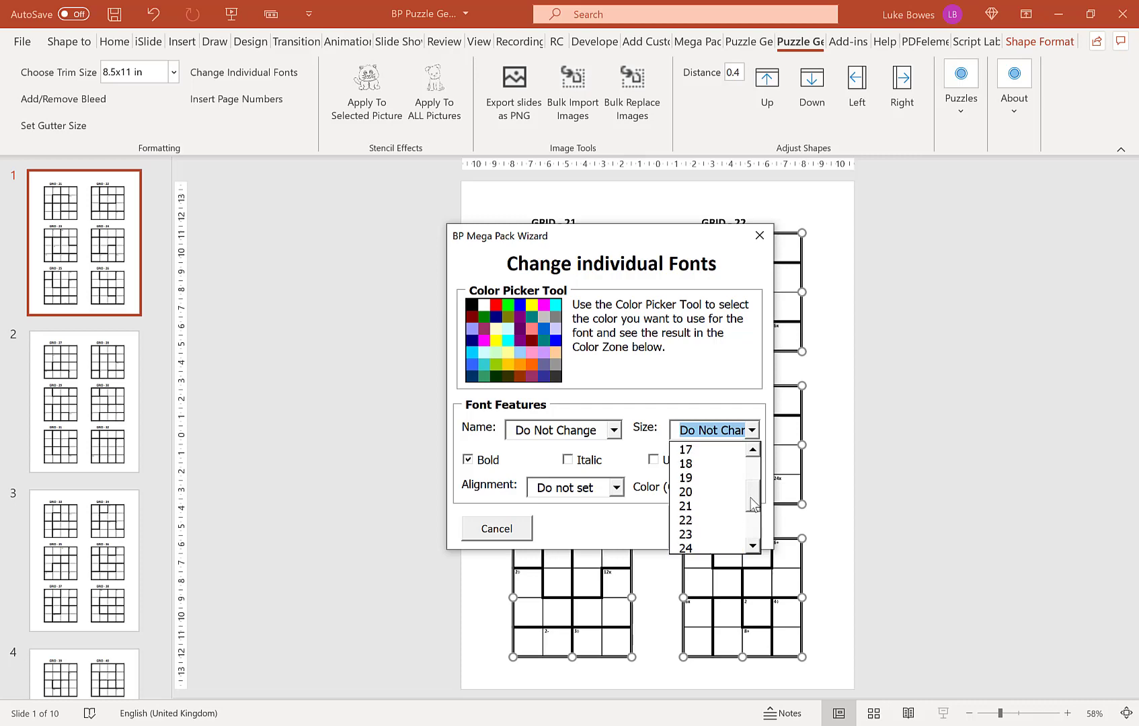
left_click(730, 464)
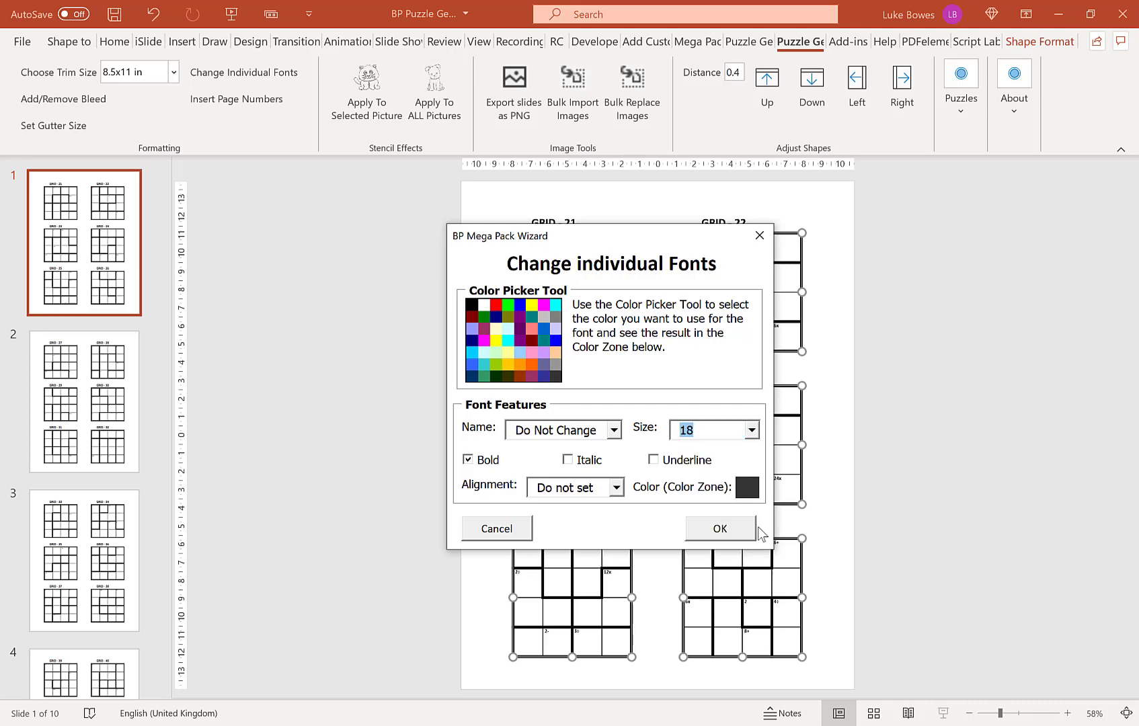
left_click(725, 530)
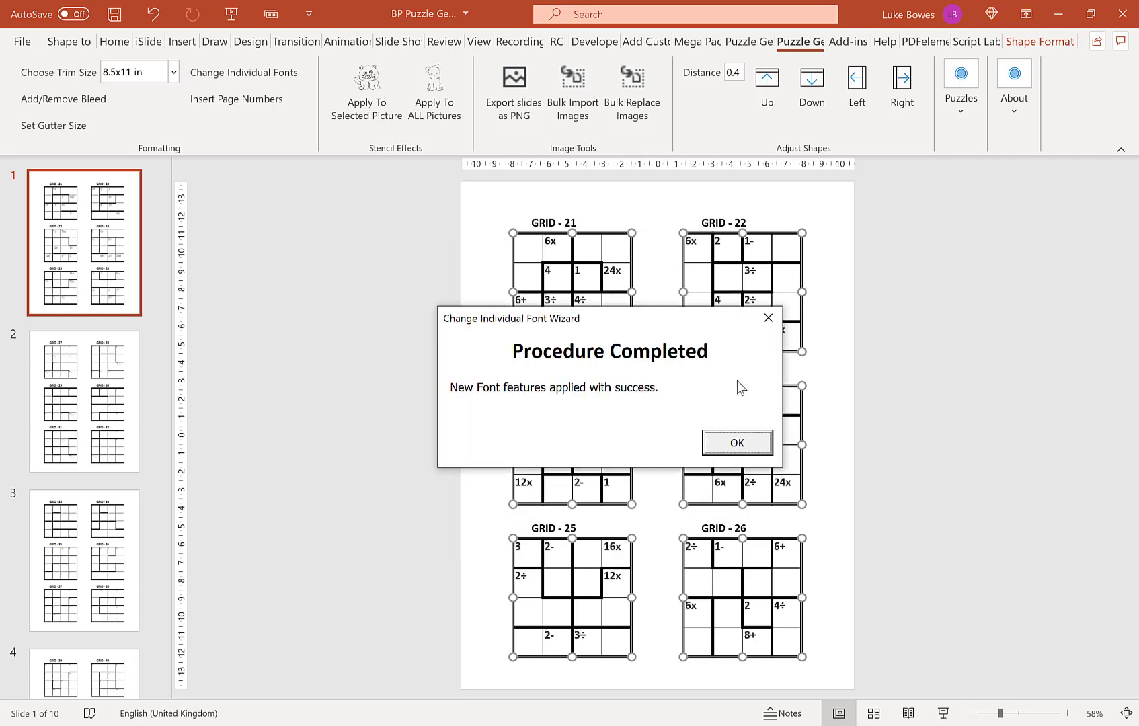
left_click(754, 447)
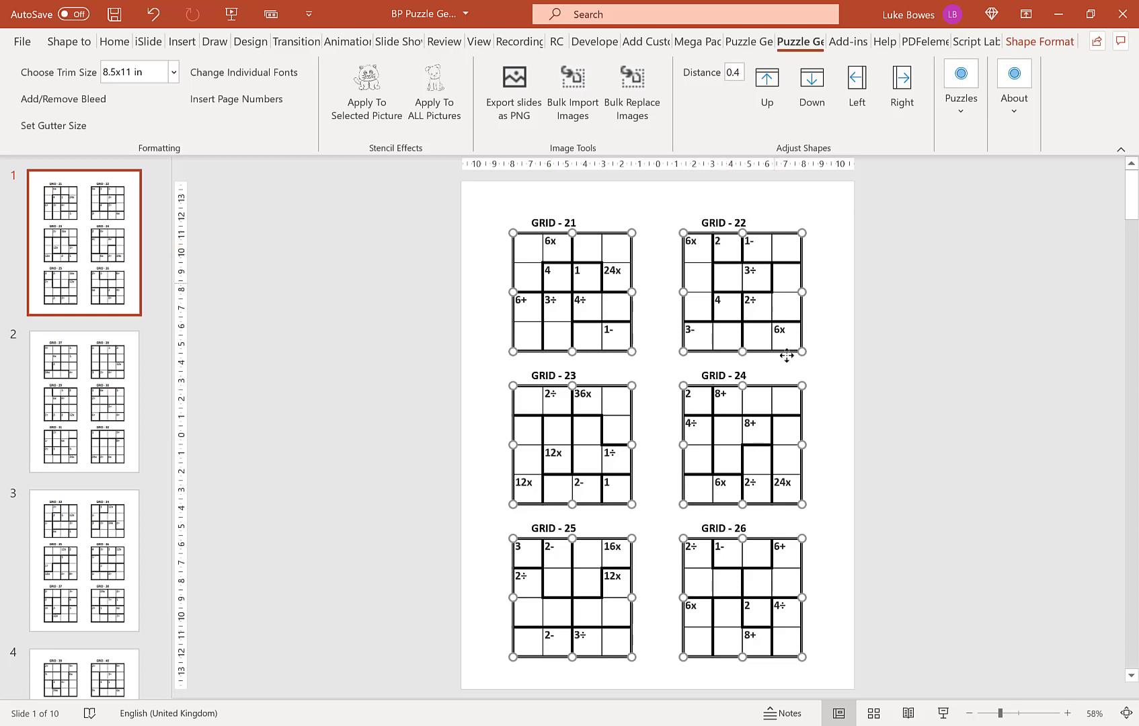
- Examine the operator font size on the puzzle slides and the solution slide 6, and return to the first slide
scroll(243, 360, "down", 1)
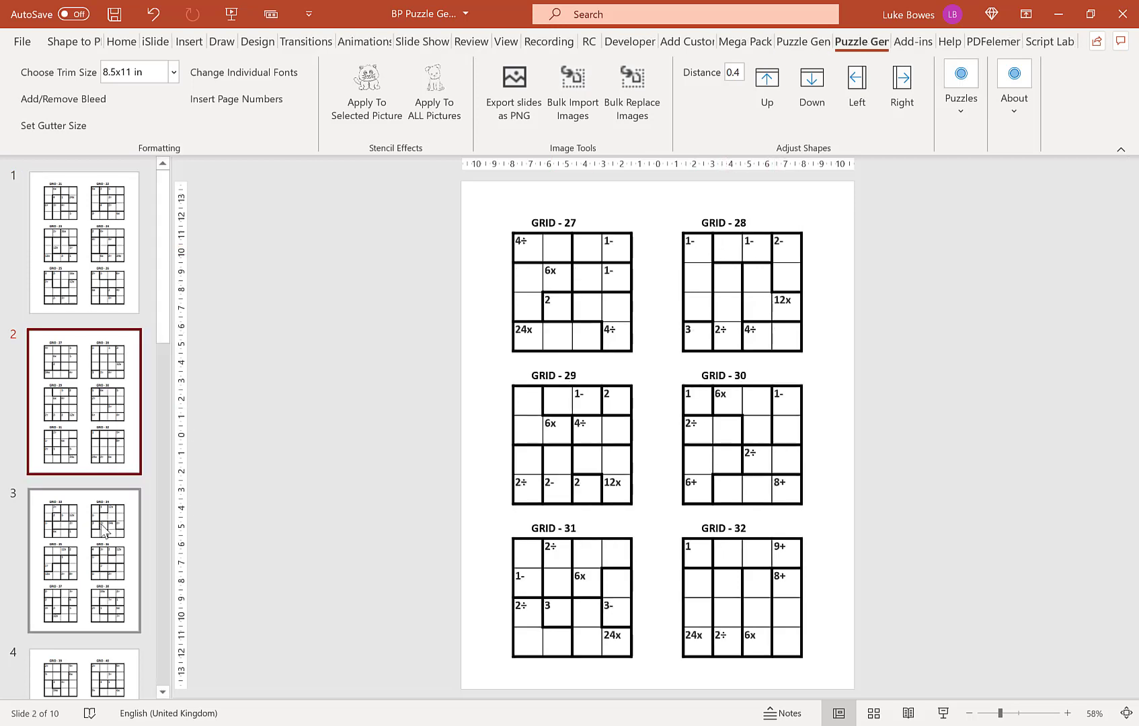
scroll(187, 432, "down", 1)
scroll(168, 257, "down", 3)
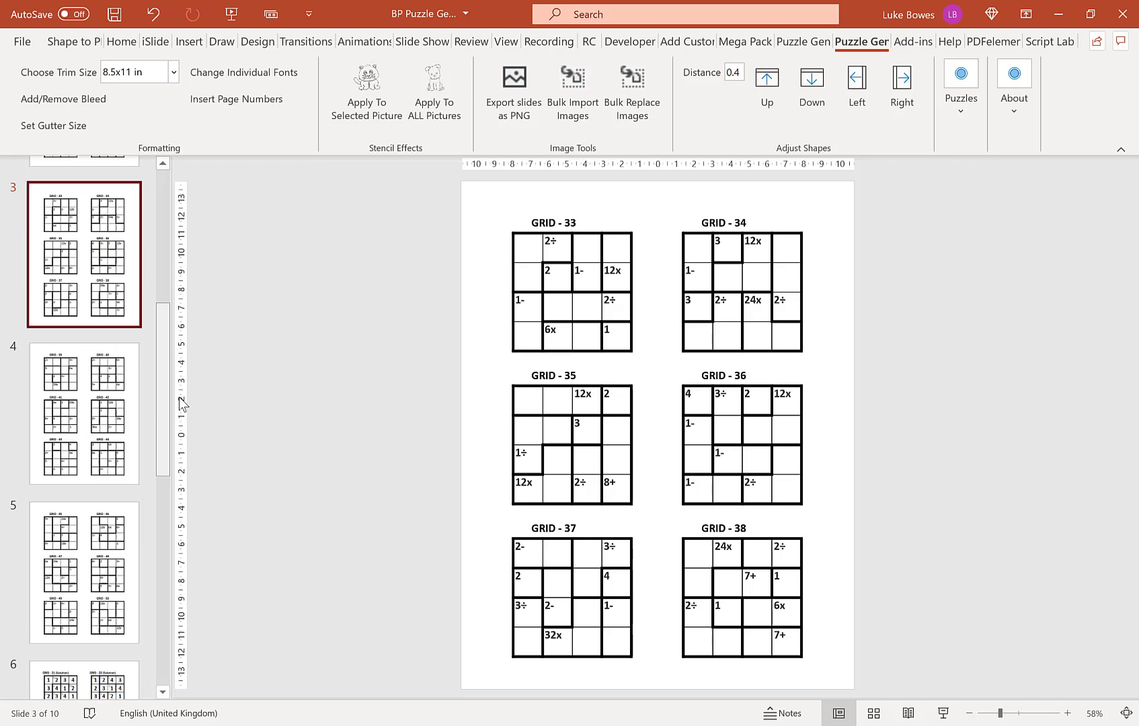
left_click(87, 255)
left_click(88, 402)
left_click(107, 531)
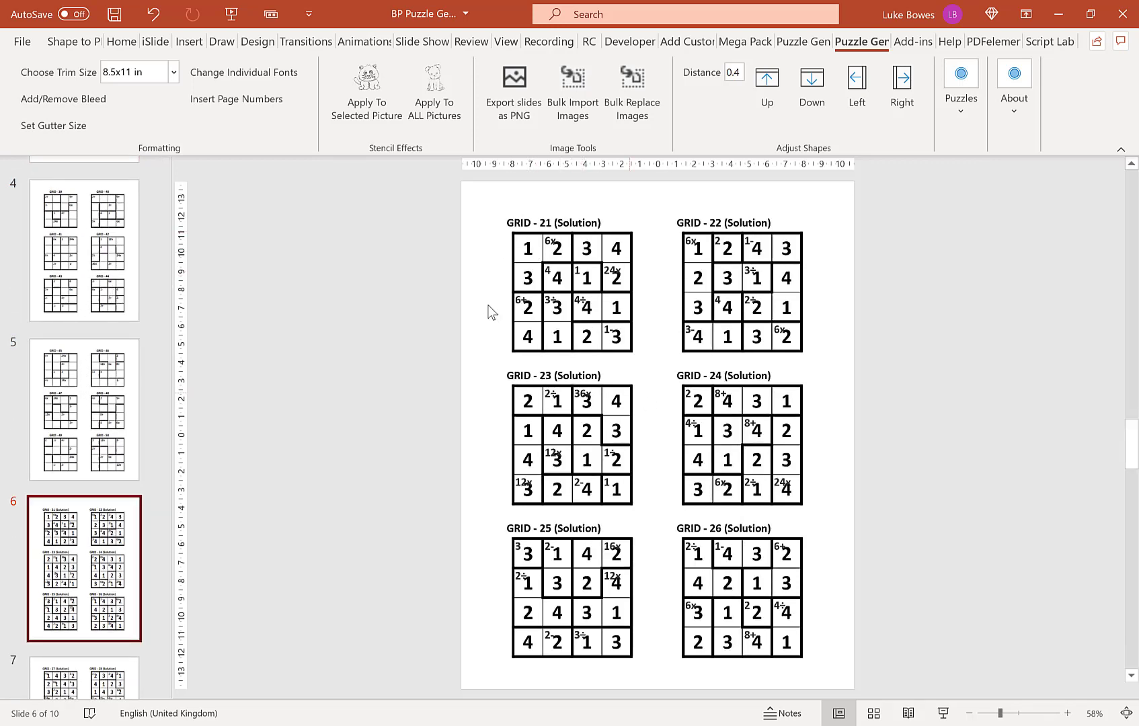
left_click_drag(168, 343, 164, 195)
left_click(104, 228)
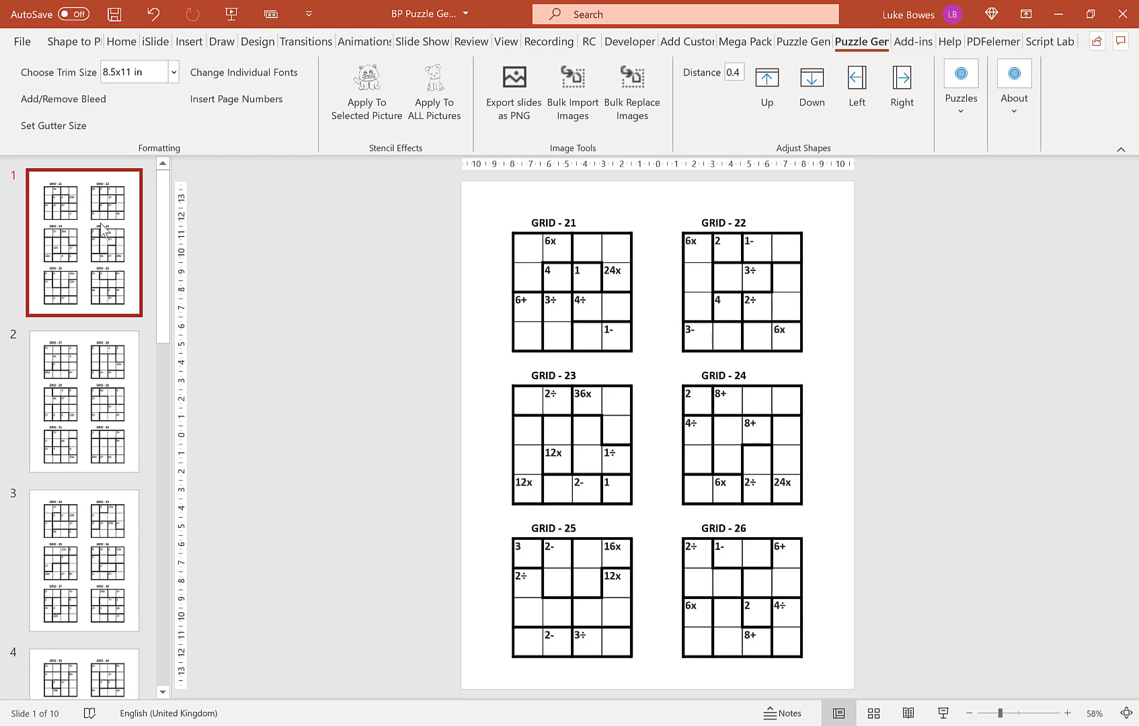
- Delete all slides of the presentation and add a new first slide
key("ctrl+a")
scroll(101, 229, "down", 10)
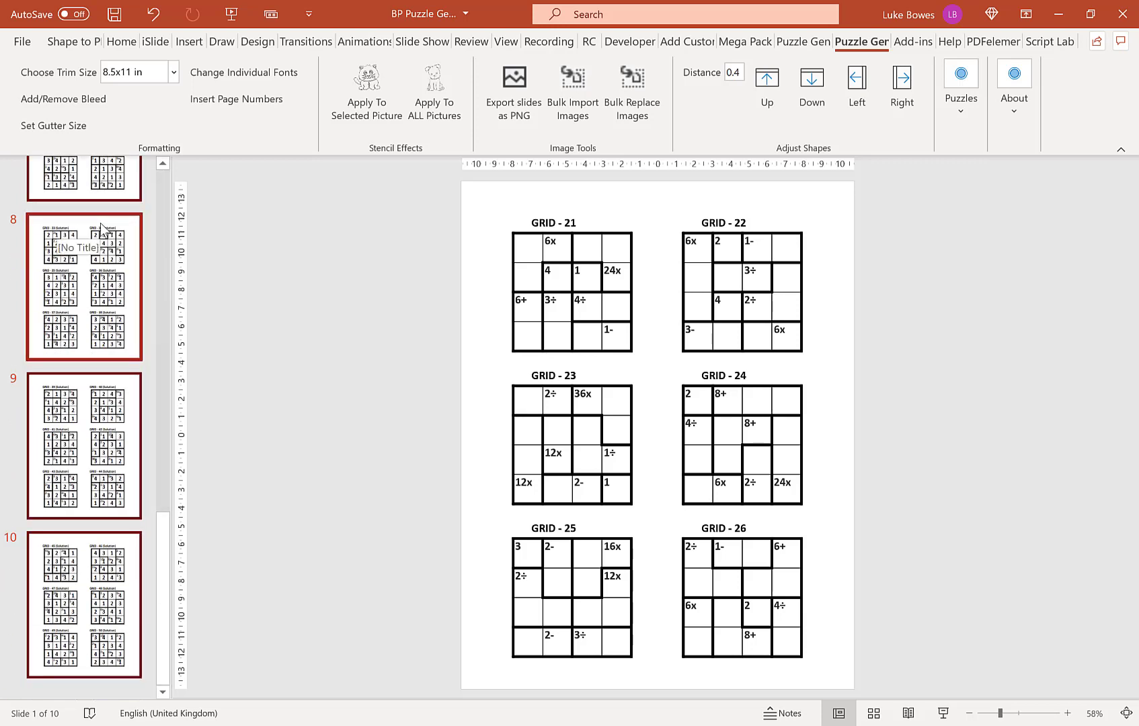
key("Delete")
left_click(707, 344)
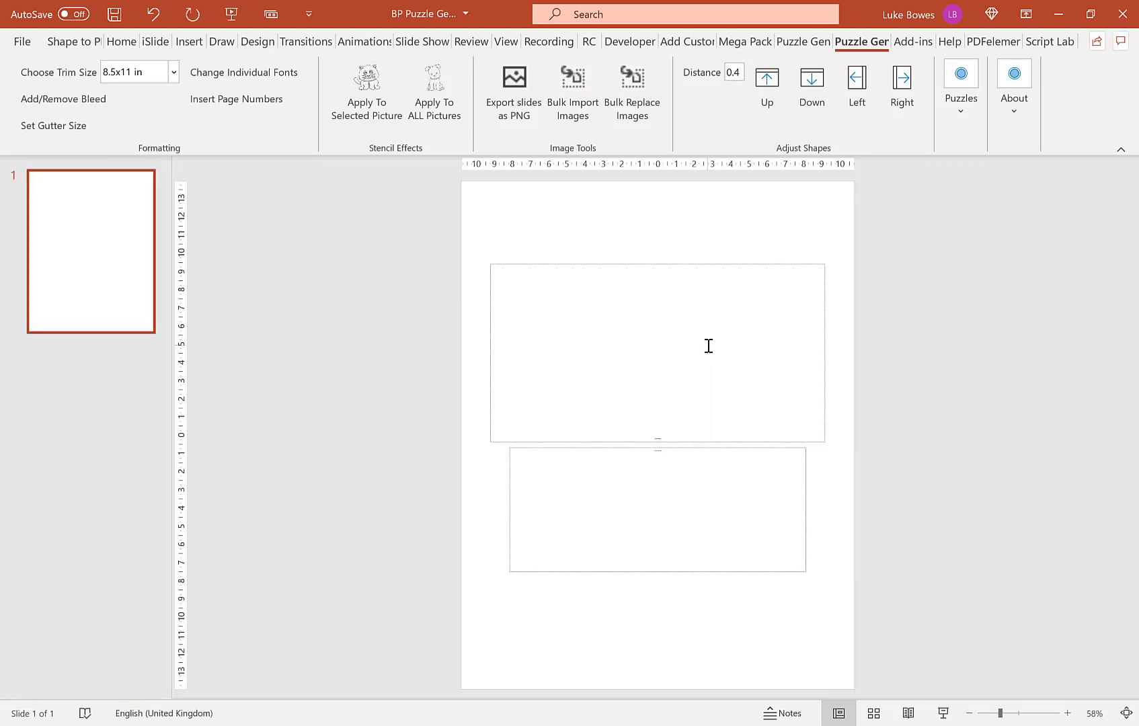
- Remove both empty placeholders from the slide and set the trim size to 8.5x8.5 in
left_click(686, 264)
key("Delete")
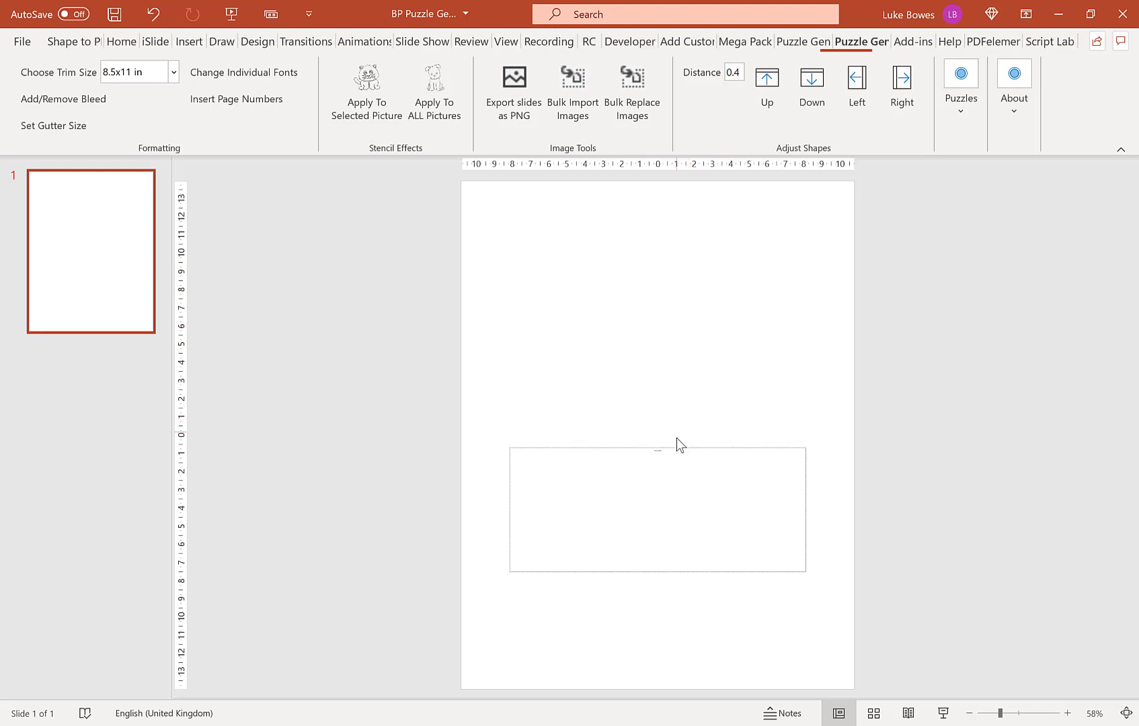
left_click(676, 447)
key("Delete")
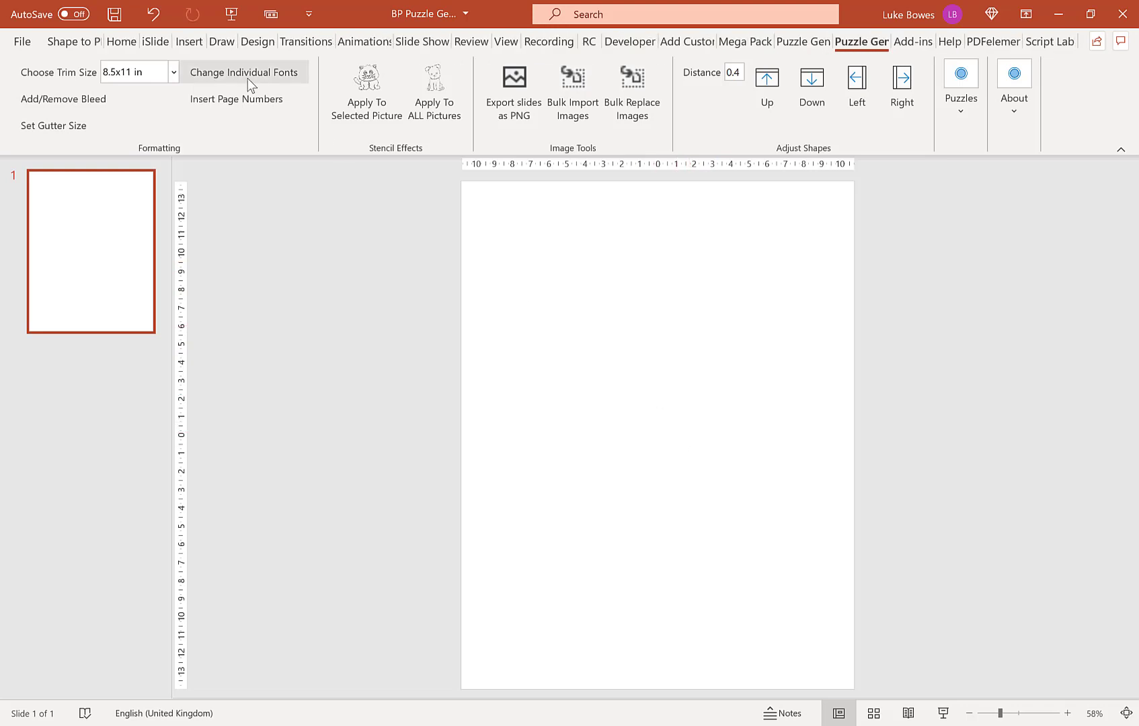
left_click(169, 74)
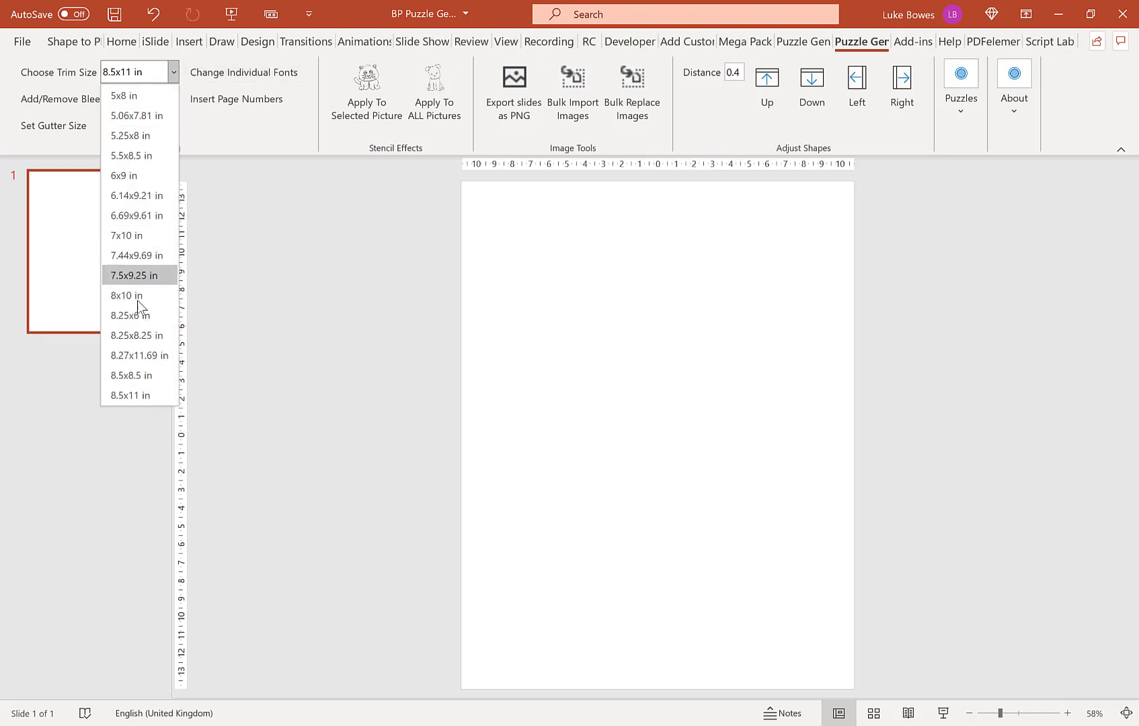
left_click(141, 374)
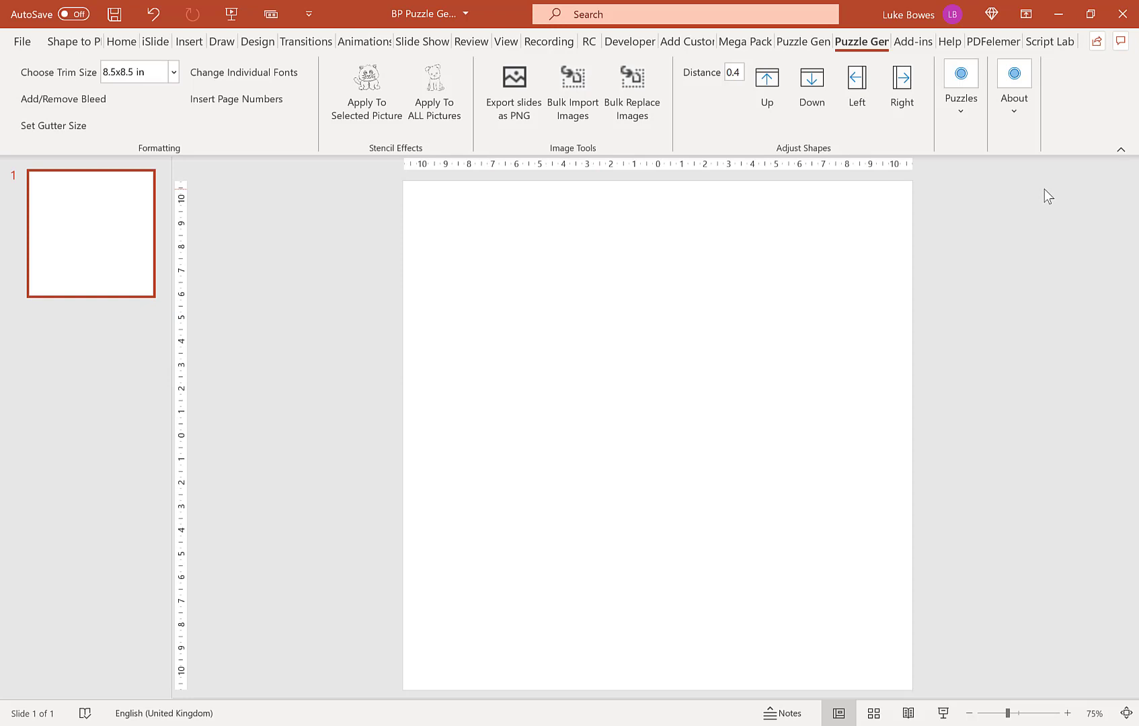
- Start the CalcuDoku Generator without a game explanation, choosing 1 grid by page and turning off the left and right margins
left_click(970, 102)
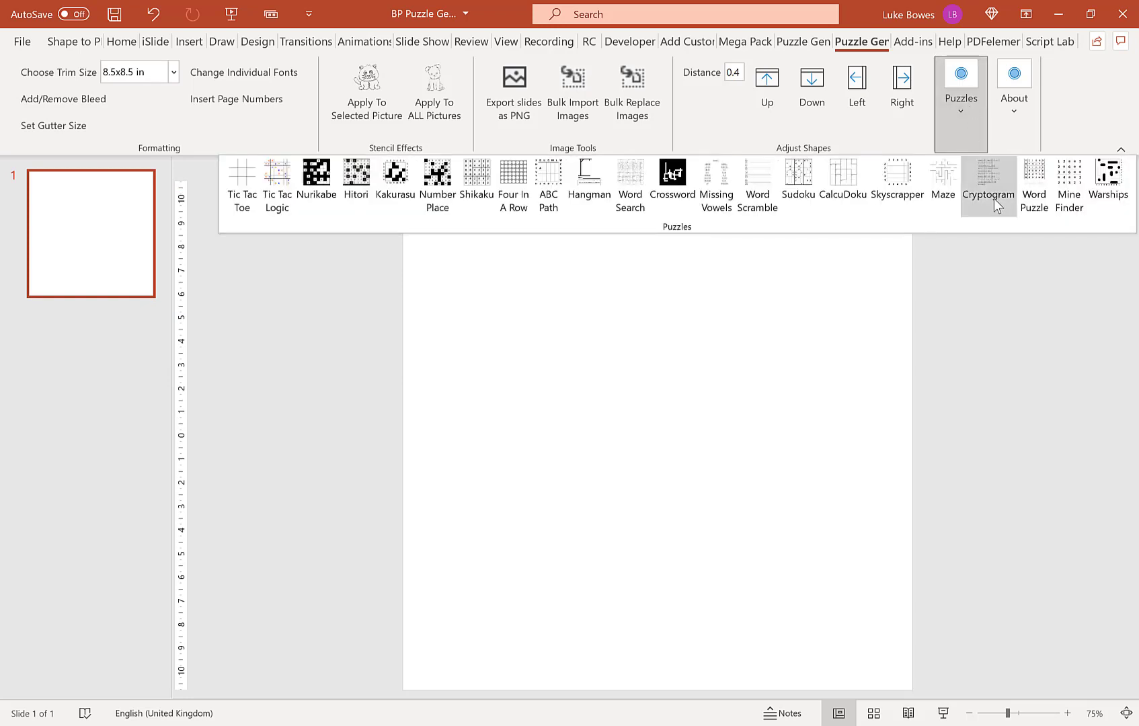
left_click(832, 181)
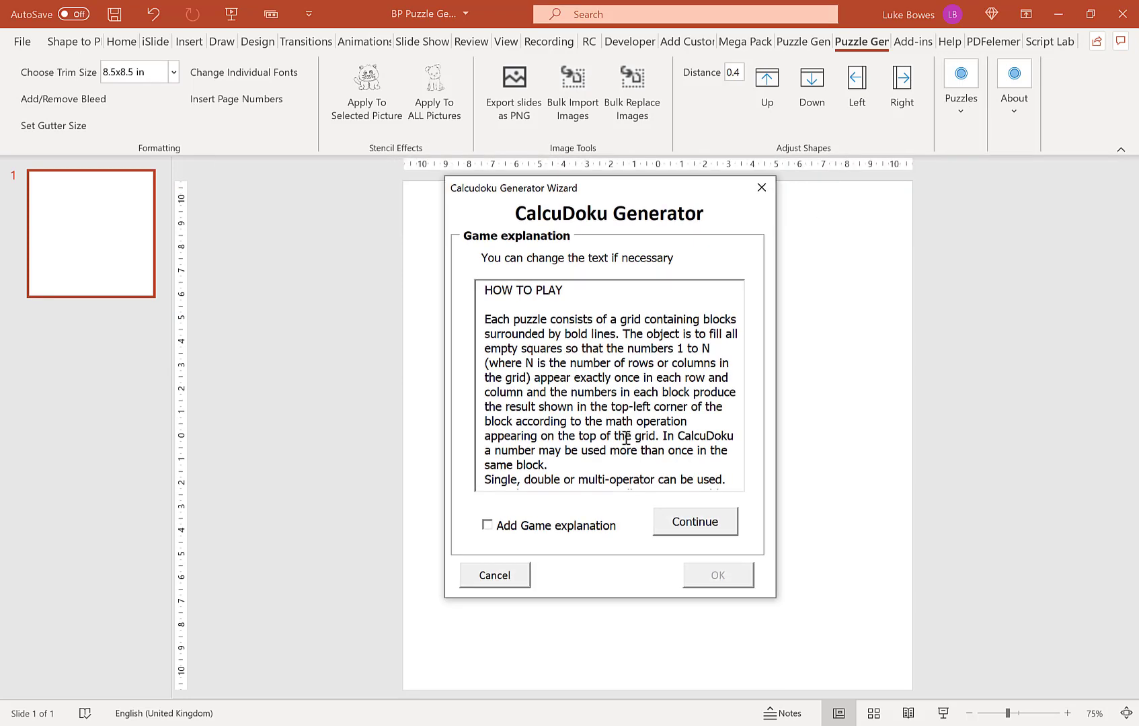
left_click(692, 522)
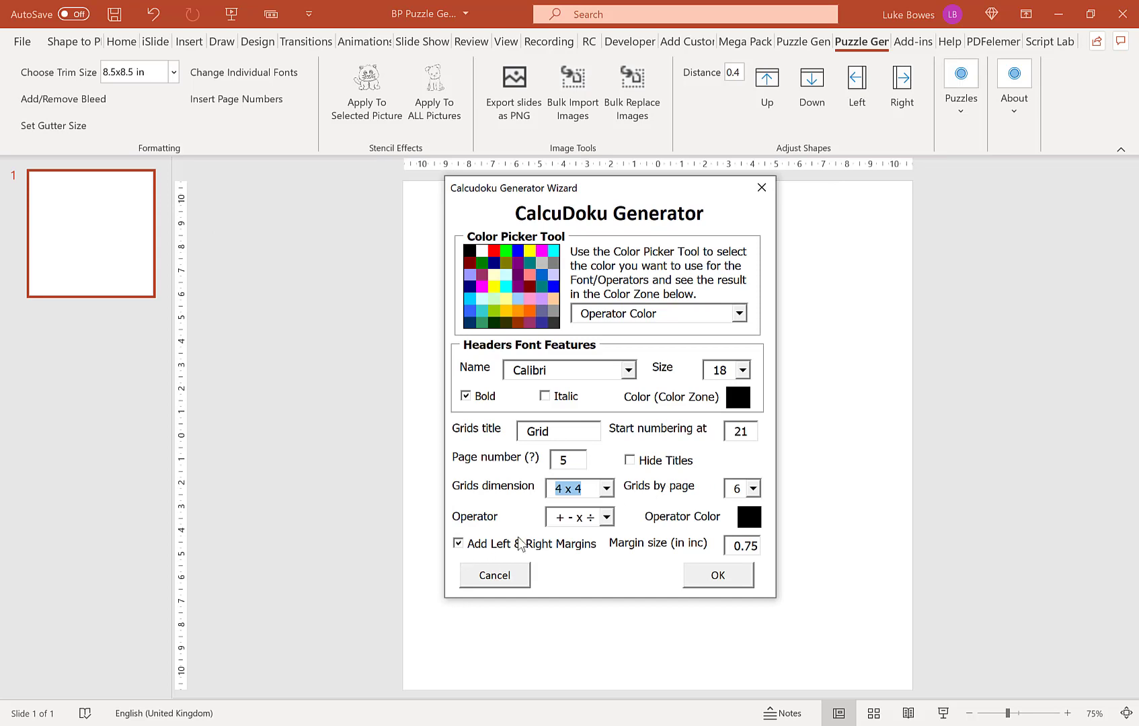
left_click(738, 489)
left_click(737, 506)
left_click(501, 538)
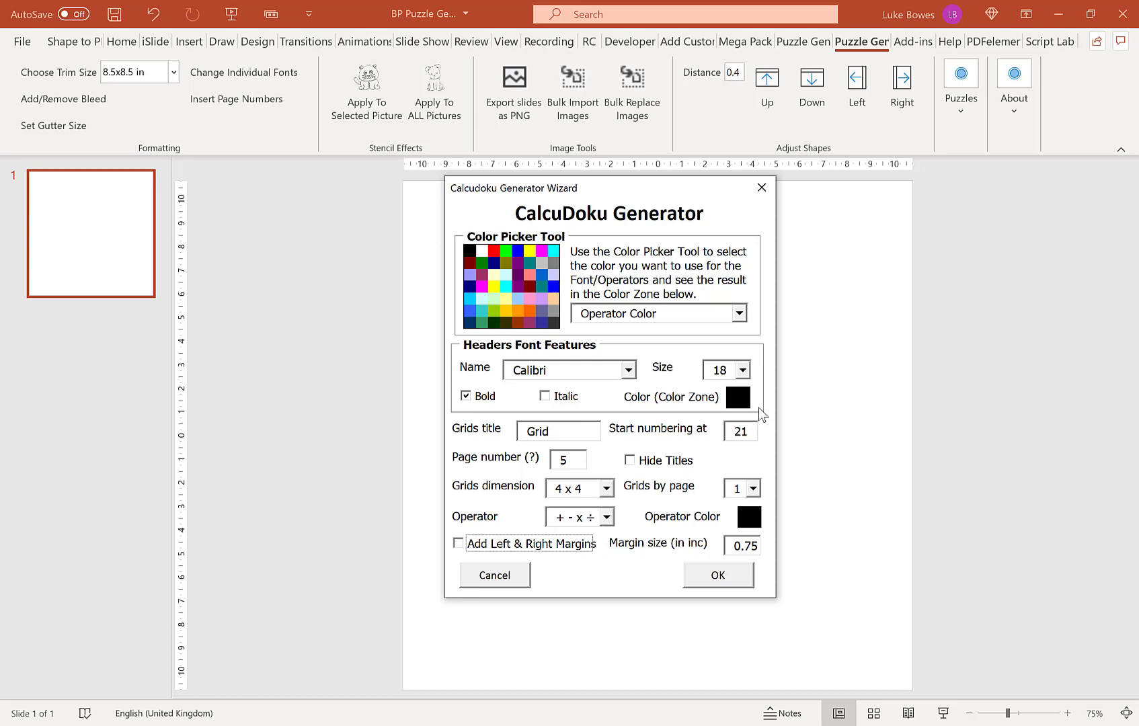
- Start numbering at 1, hide the titles, set the page number to 40 and generate the 4 x 4 CalcuDoku grids
double_click(747, 430)
type("1")
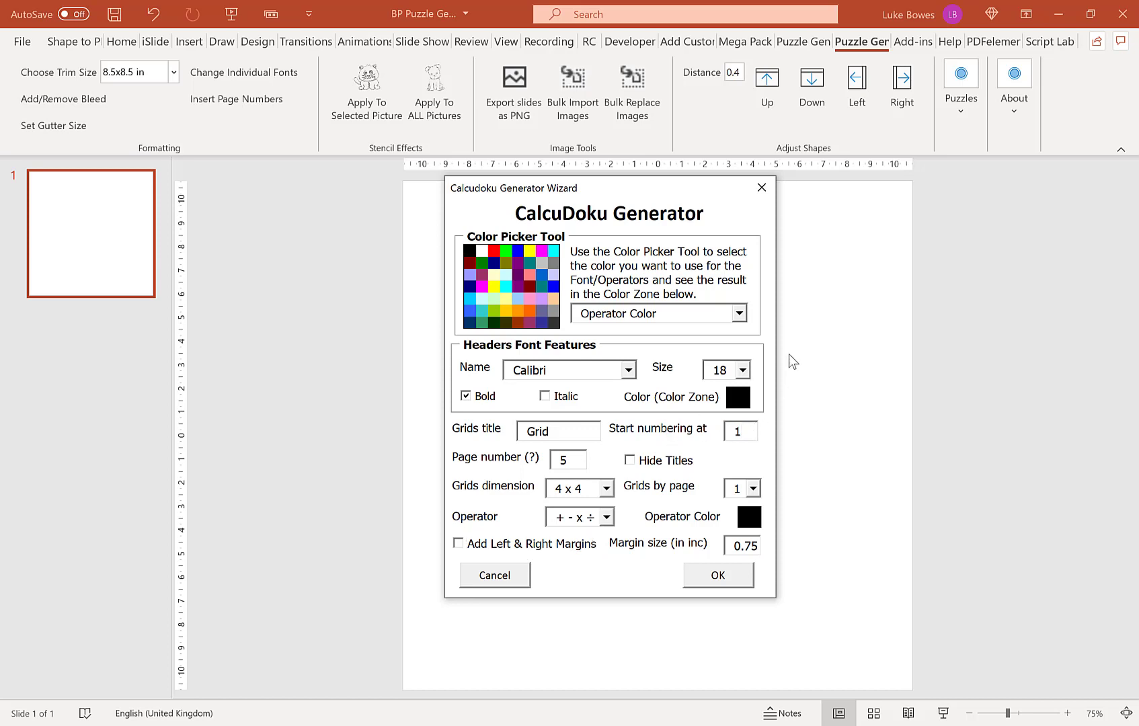
left_click(647, 462)
double_click(572, 463)
type("40")
left_click(735, 583)
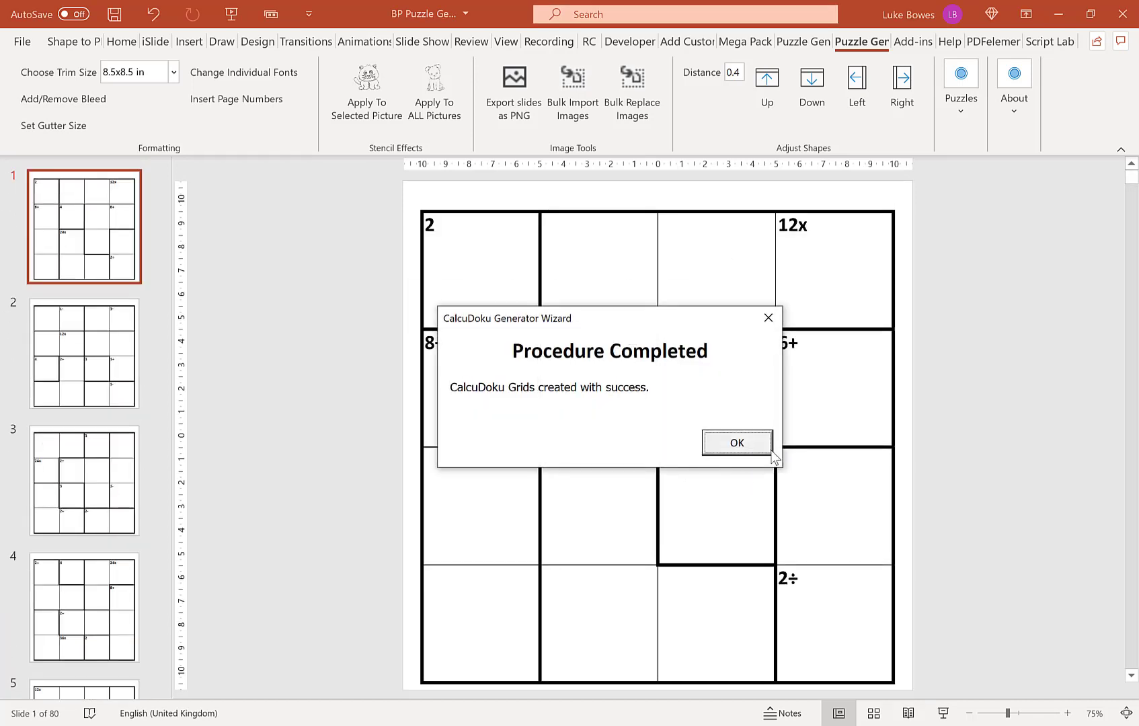
left_click(735, 444)
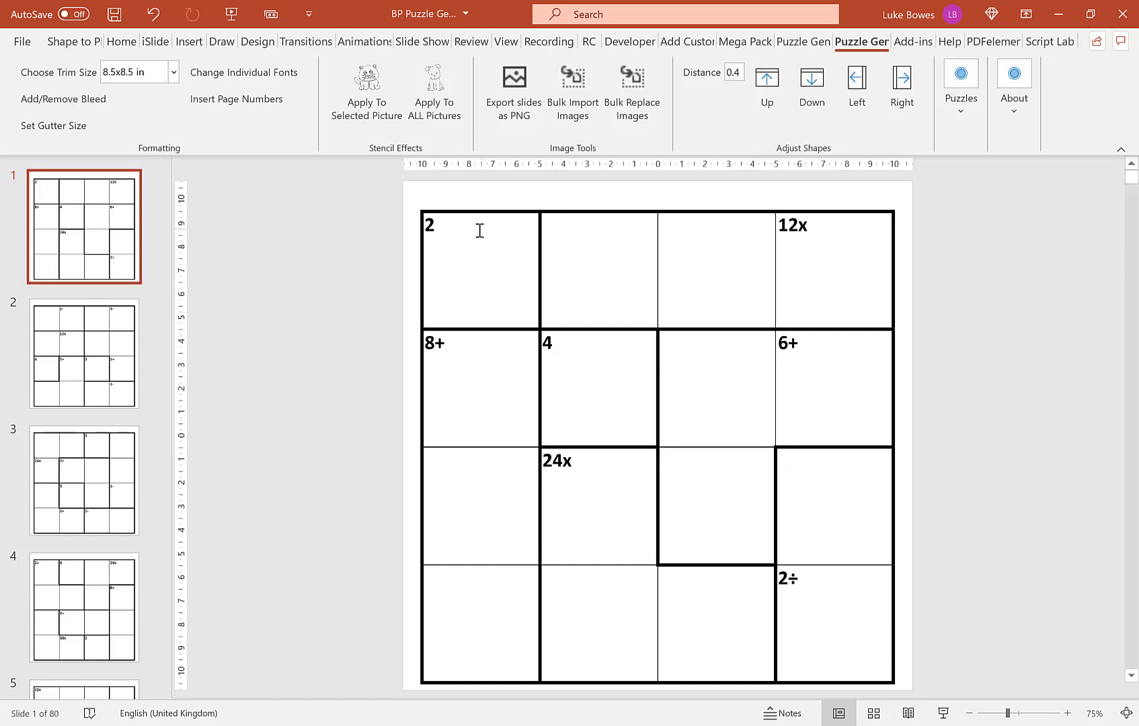
- Change the font of the first slide's grid operators to bold, size 22, in dark grey
left_click(440, 225)
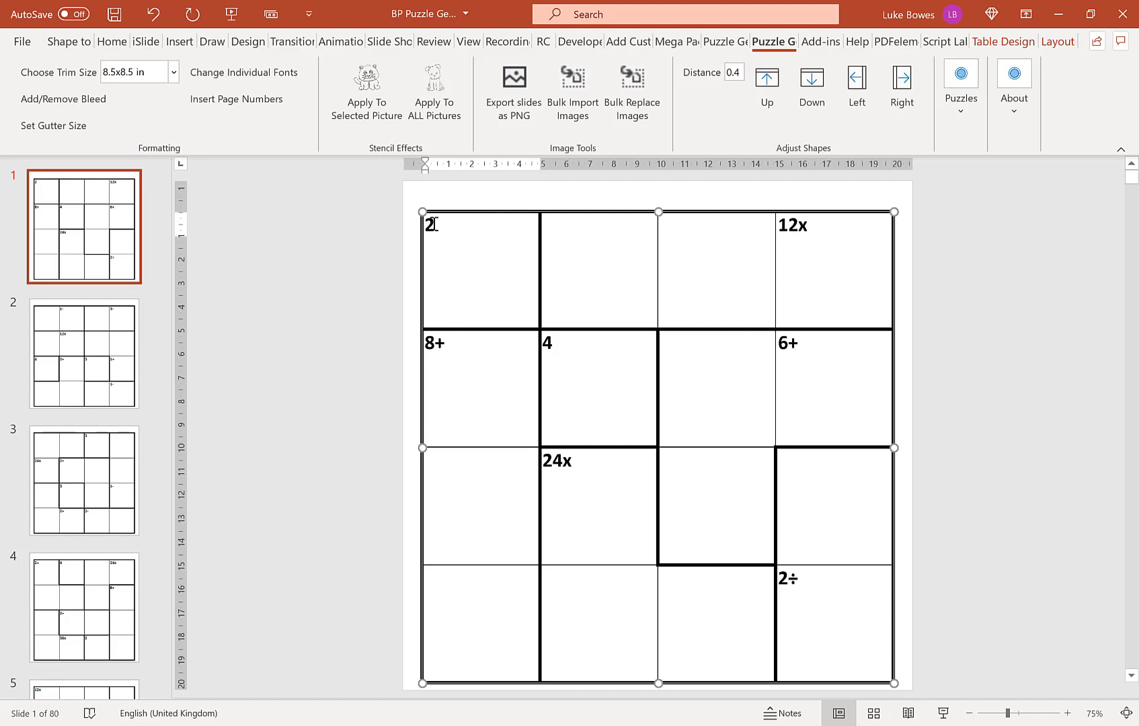
left_click(467, 214)
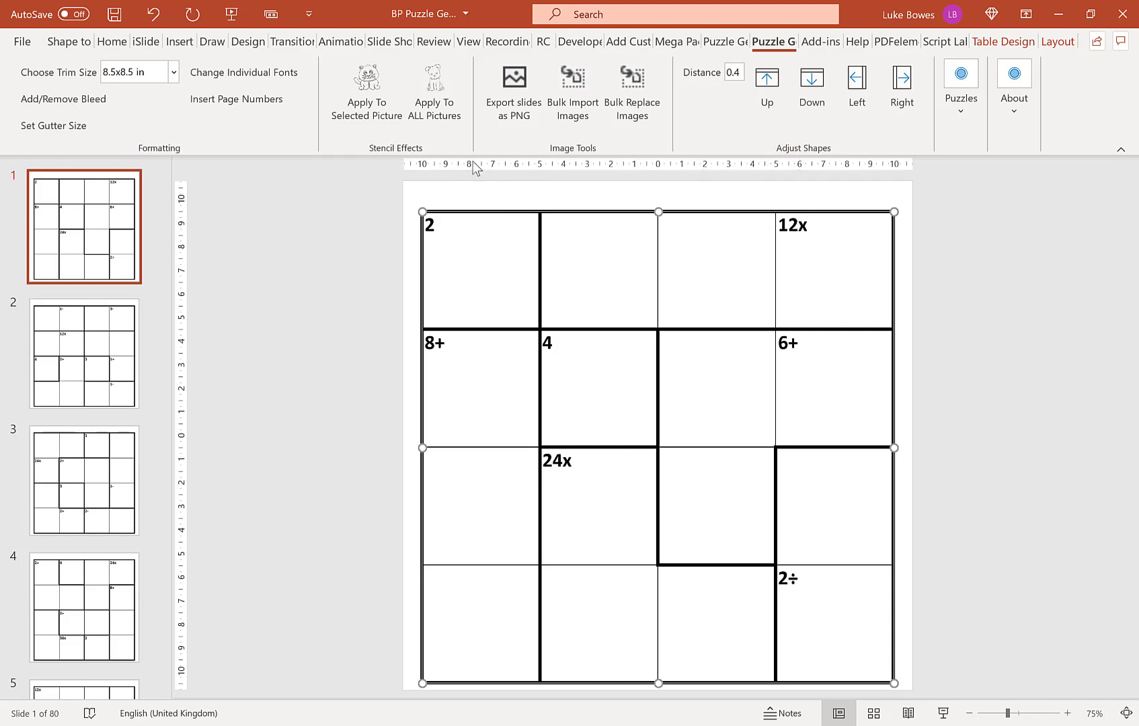
left_click(275, 82)
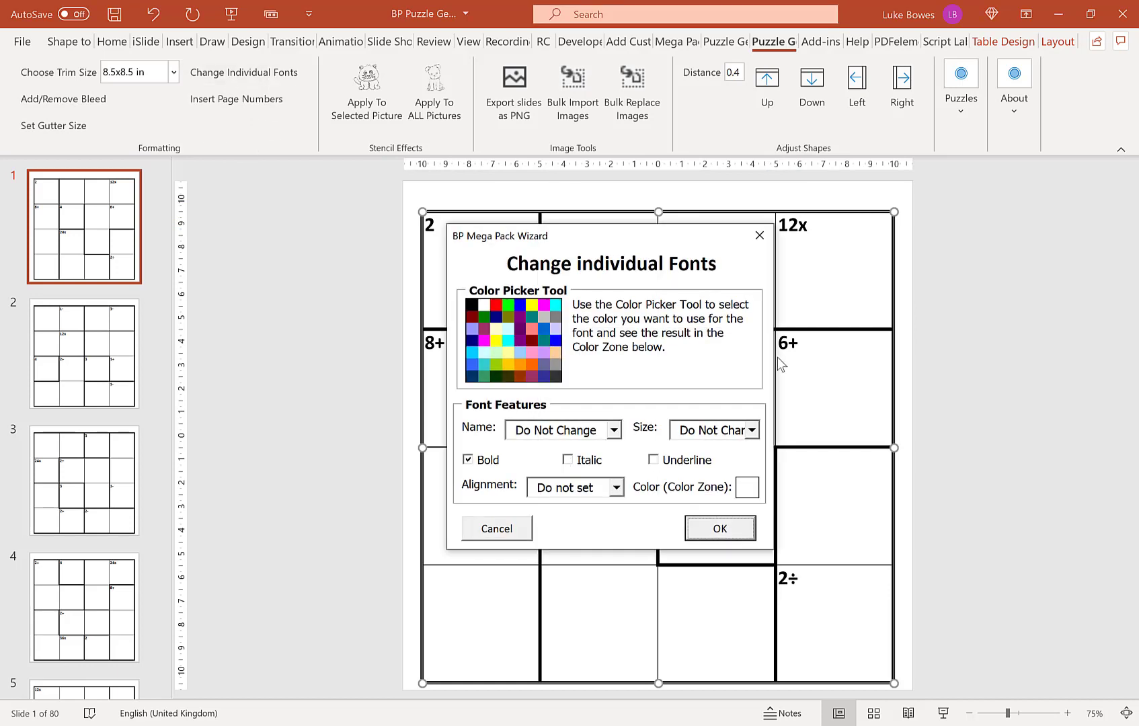
left_click(751, 431)
left_click(754, 450)
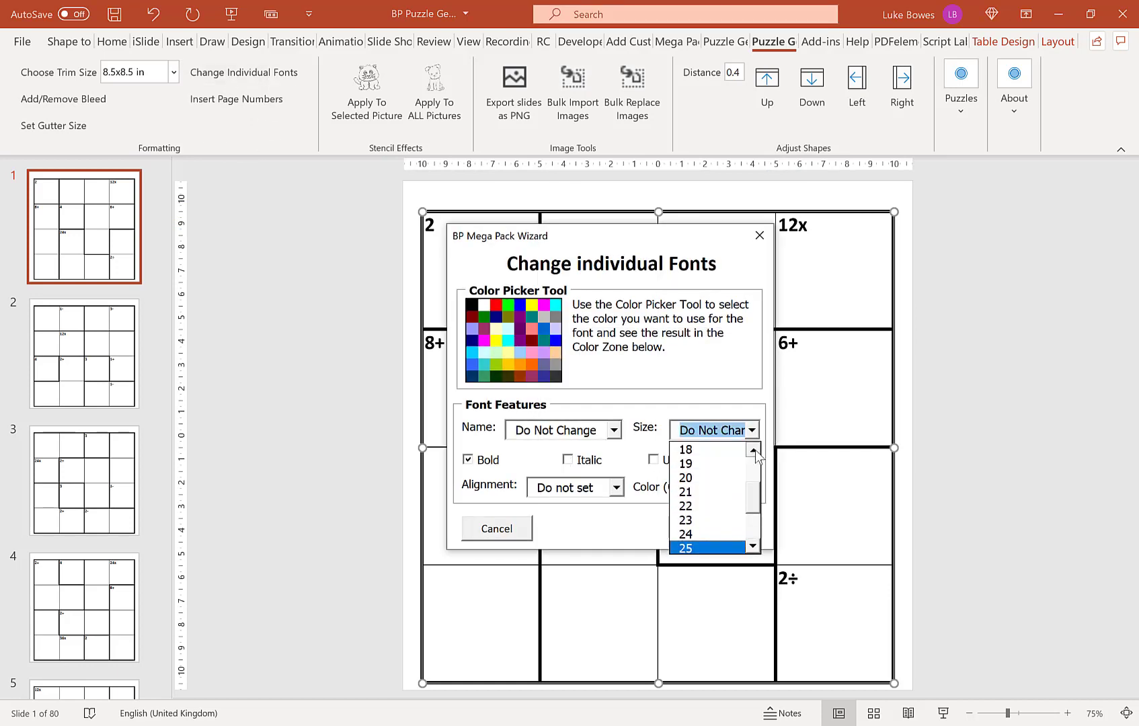
left_click(725, 451)
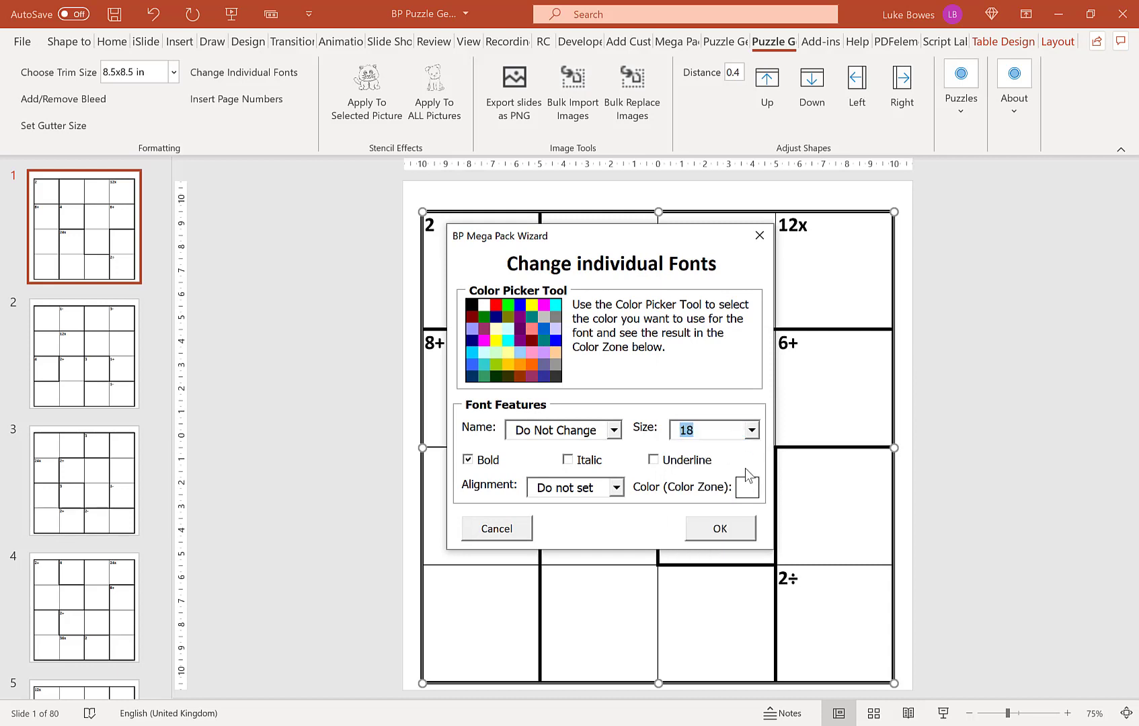
left_click(751, 430)
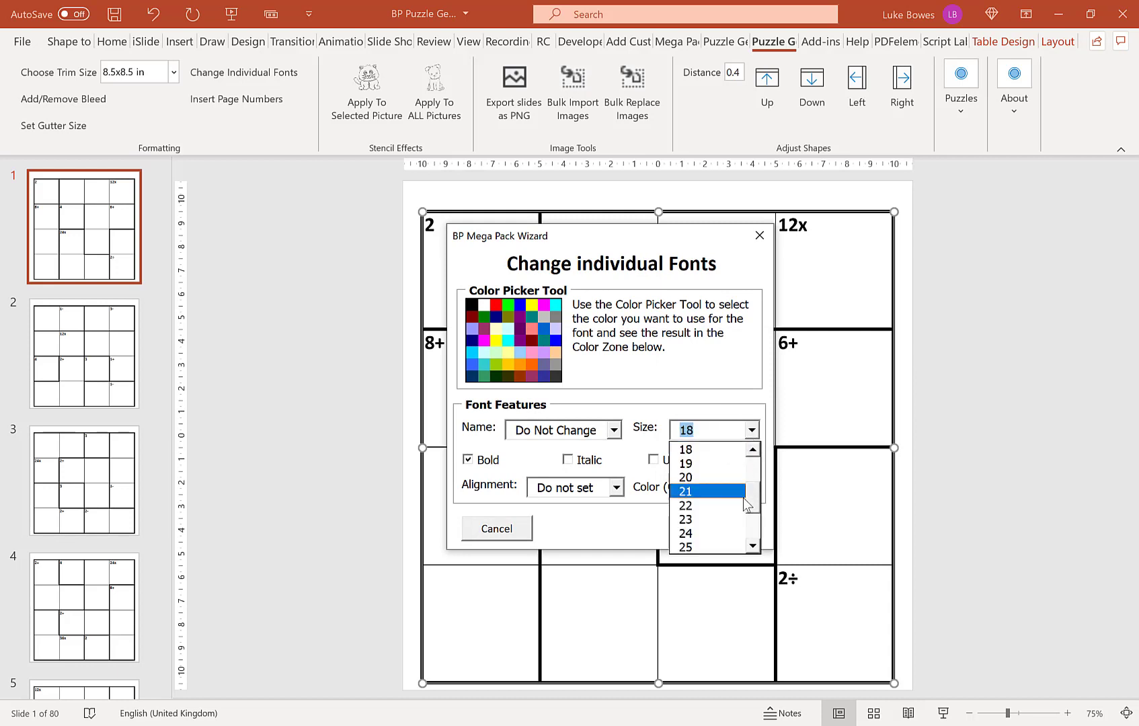
key("Escape")
left_click(735, 532)
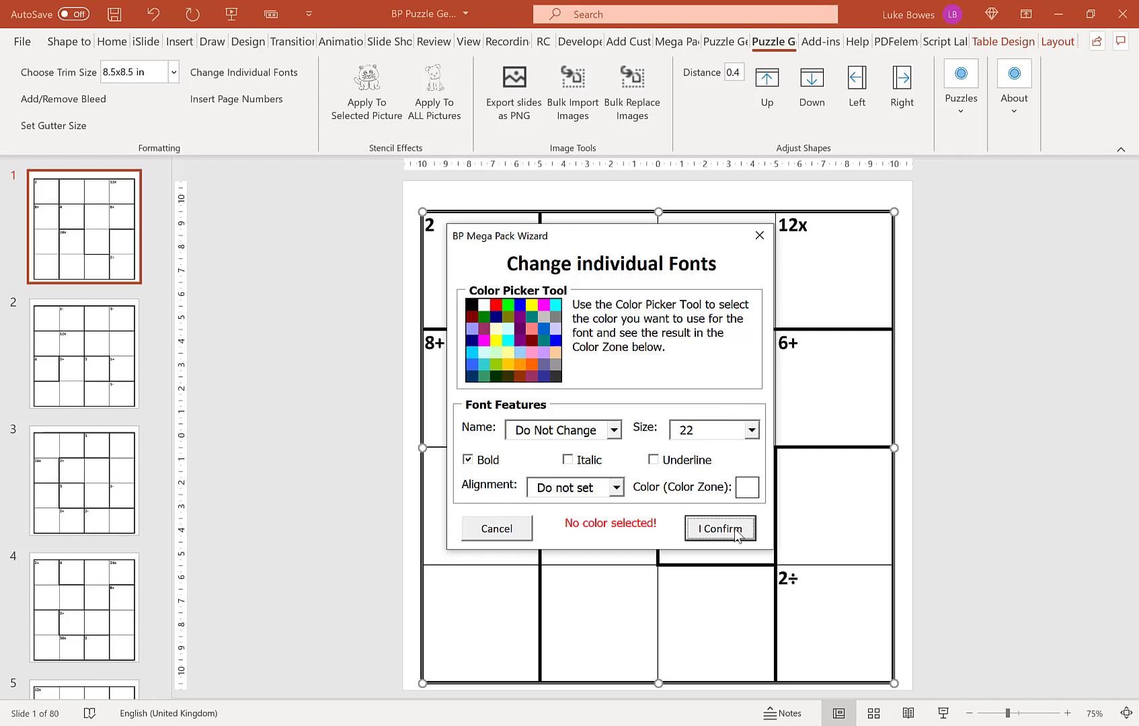
left_click(560, 377)
left_click(732, 535)
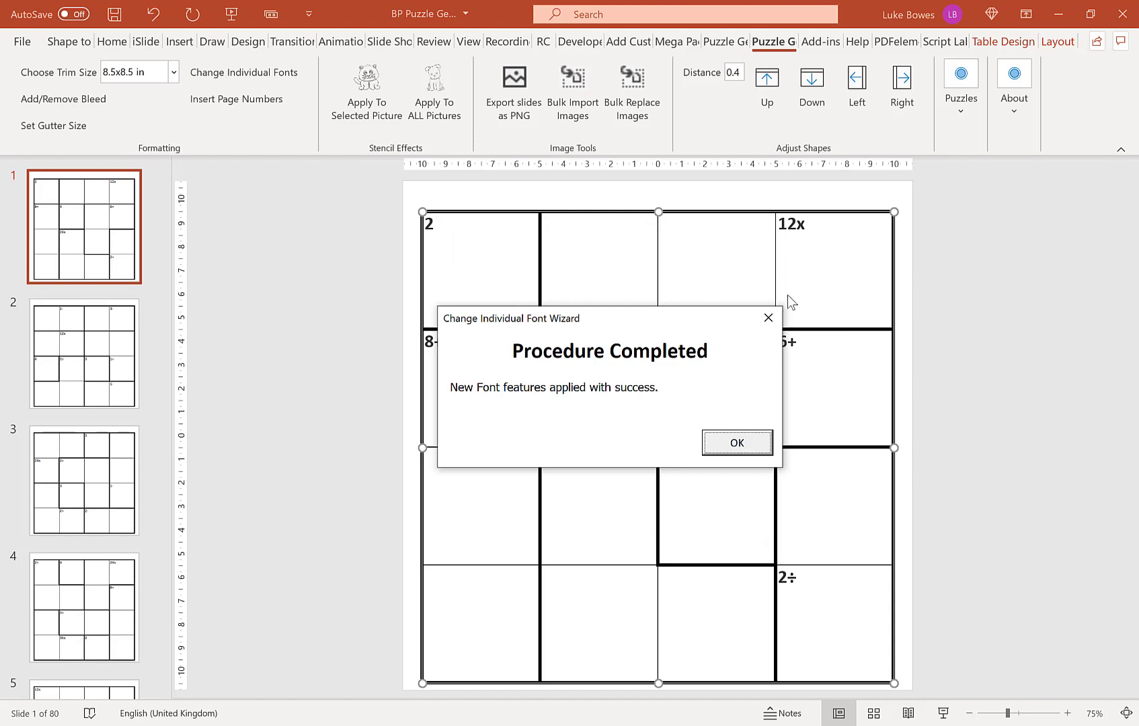
left_click(739, 444)
- Check the font size of the number in the grid's first cell
left_click_drag(445, 224, 422, 225)
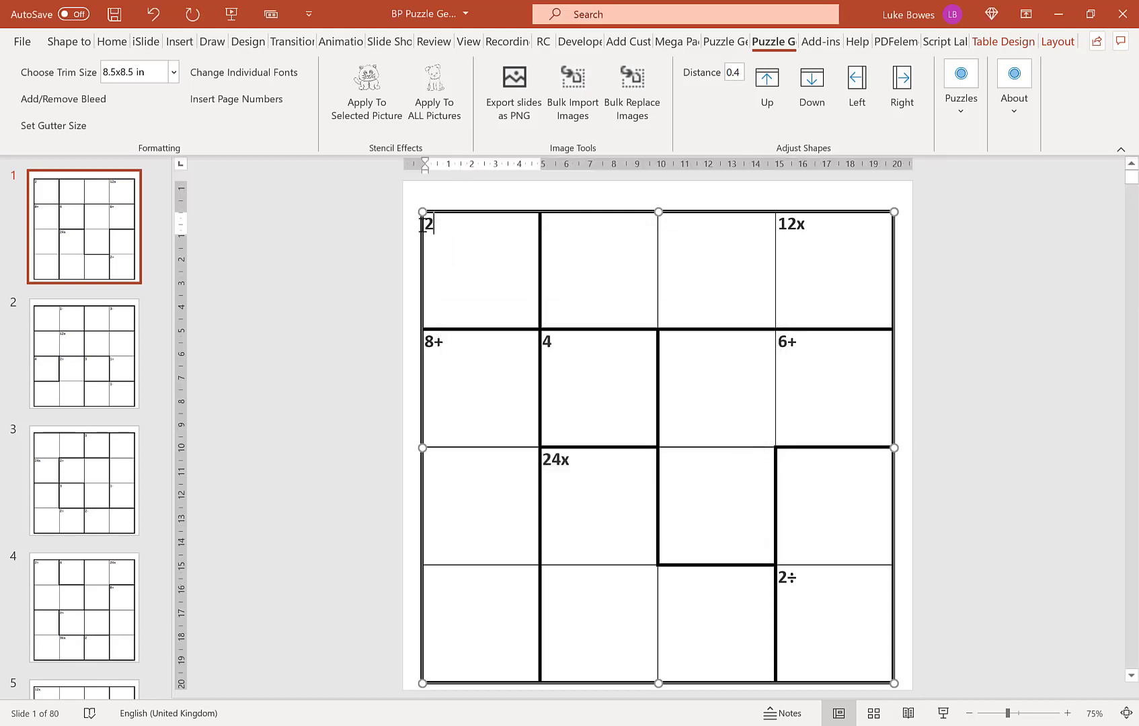
left_click(108, 43)
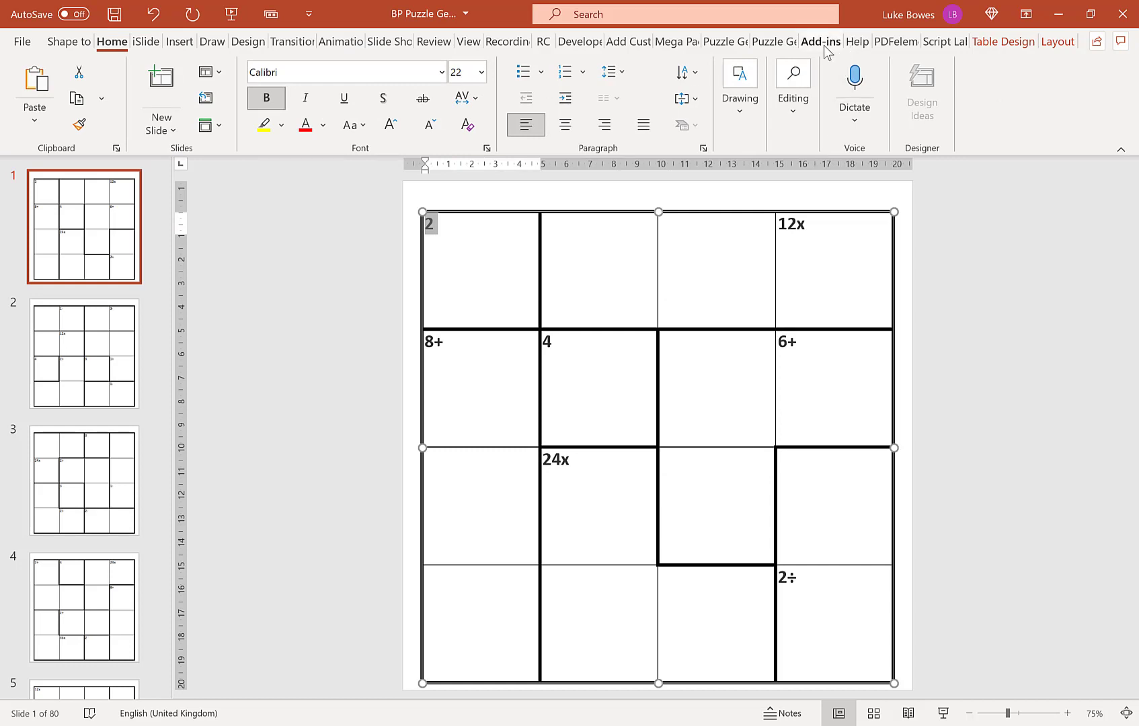
left_click(773, 41)
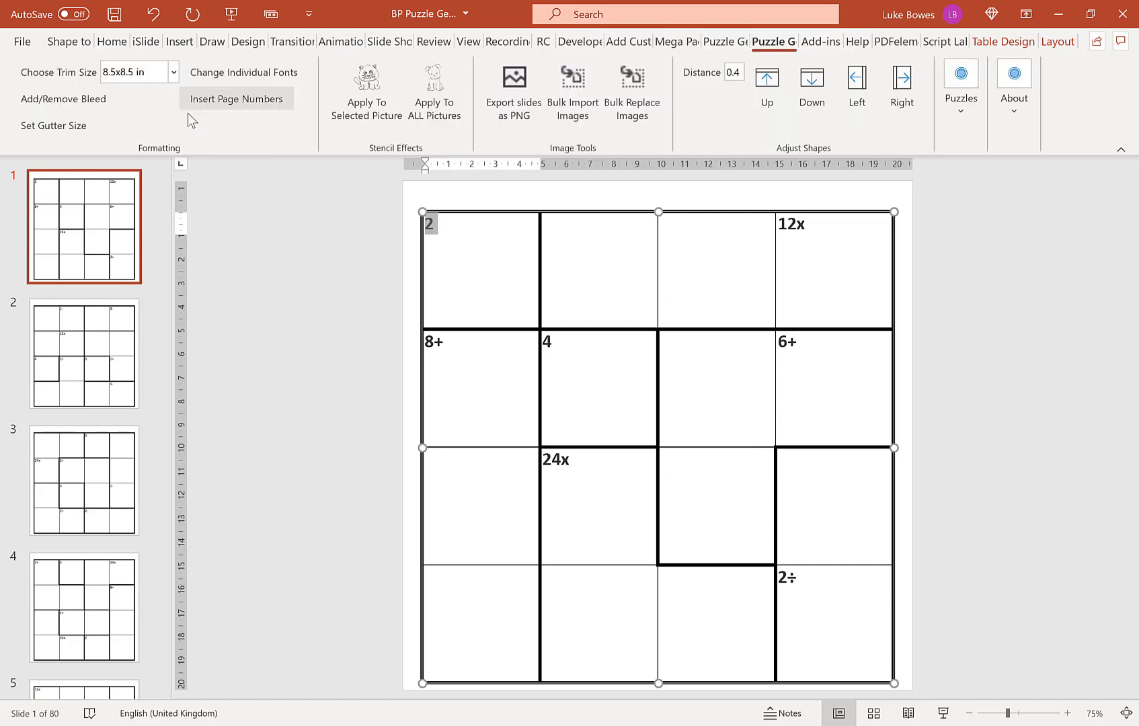
- Change the grid's operator font to bold, size 30, in dark grey with Change Individual Fonts
left_click(527, 213)
left_click(256, 72)
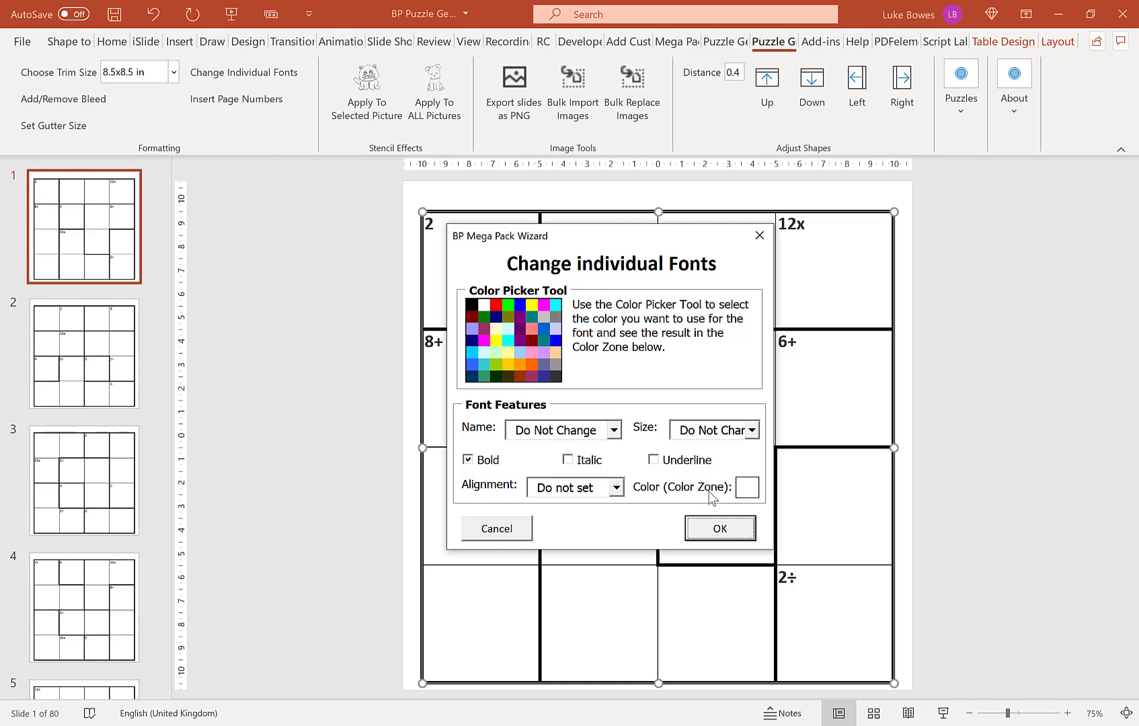
left_click(558, 376)
left_click(696, 428)
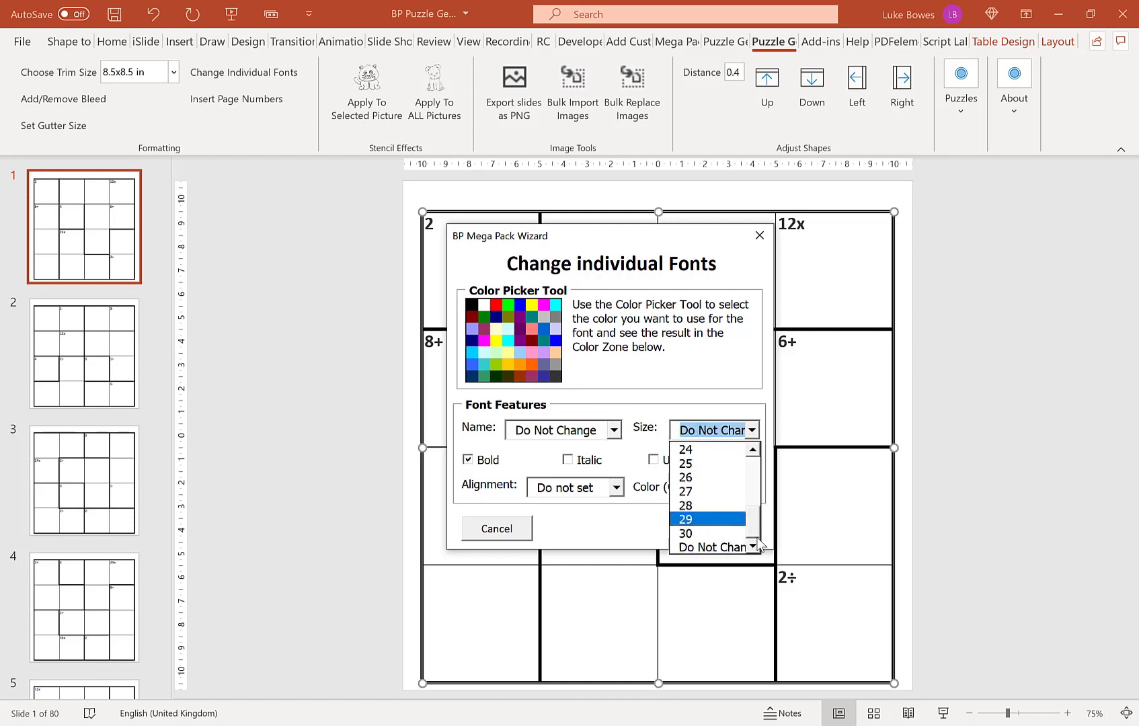
left_click(718, 532)
left_click(725, 531)
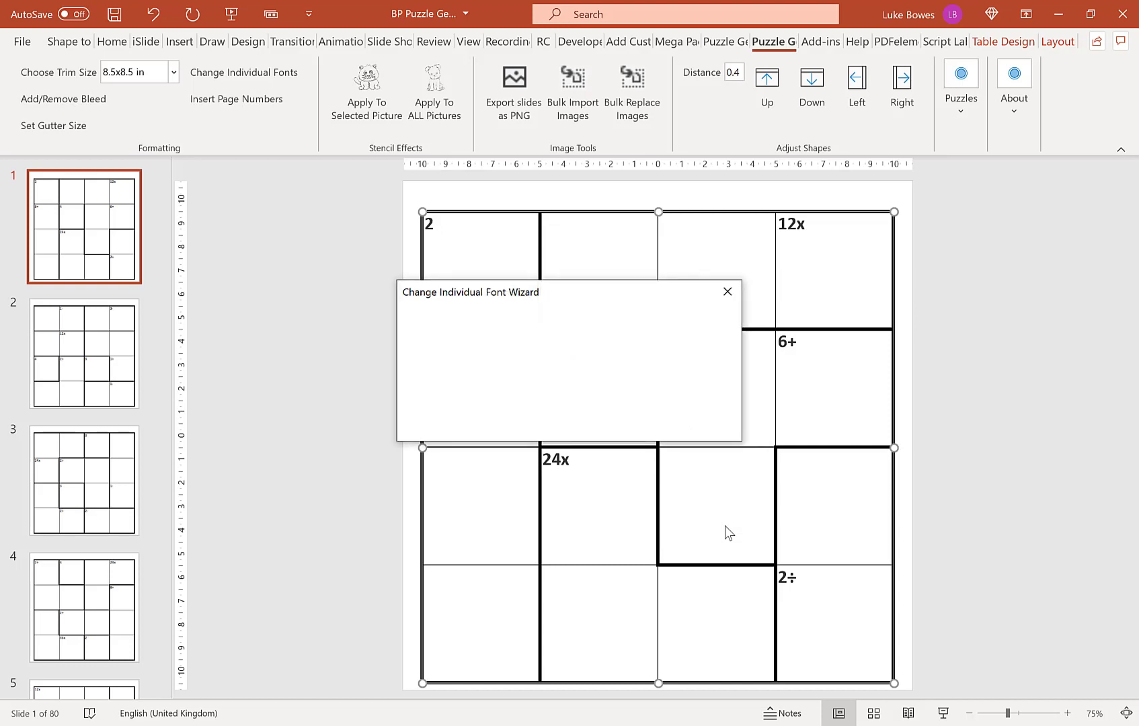
left_click(728, 449)
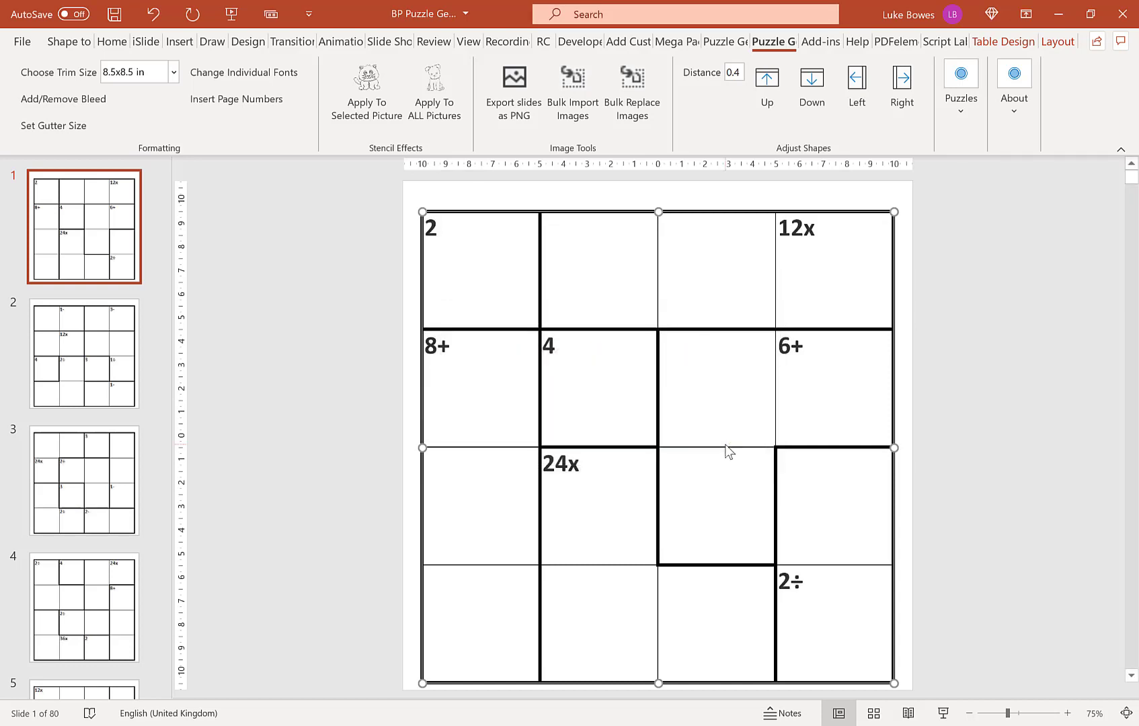
left_click(275, 222)
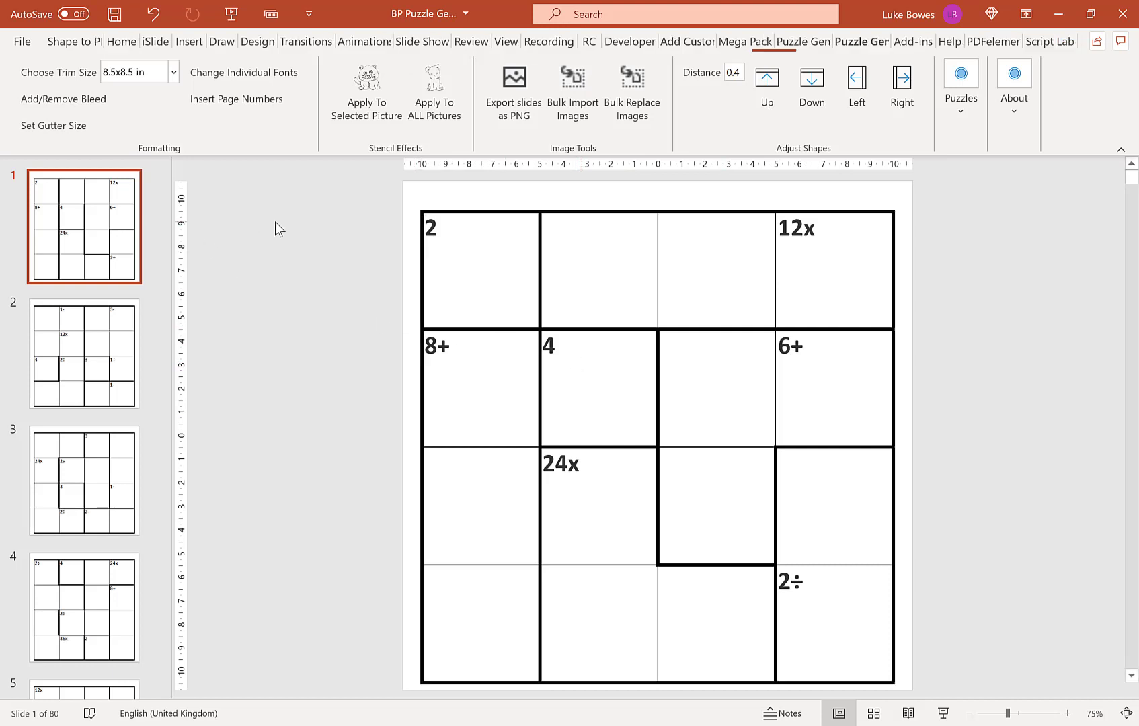
- Start exporting slides 1 to 40 as PNG images with the file name puzzles
left_click(516, 113)
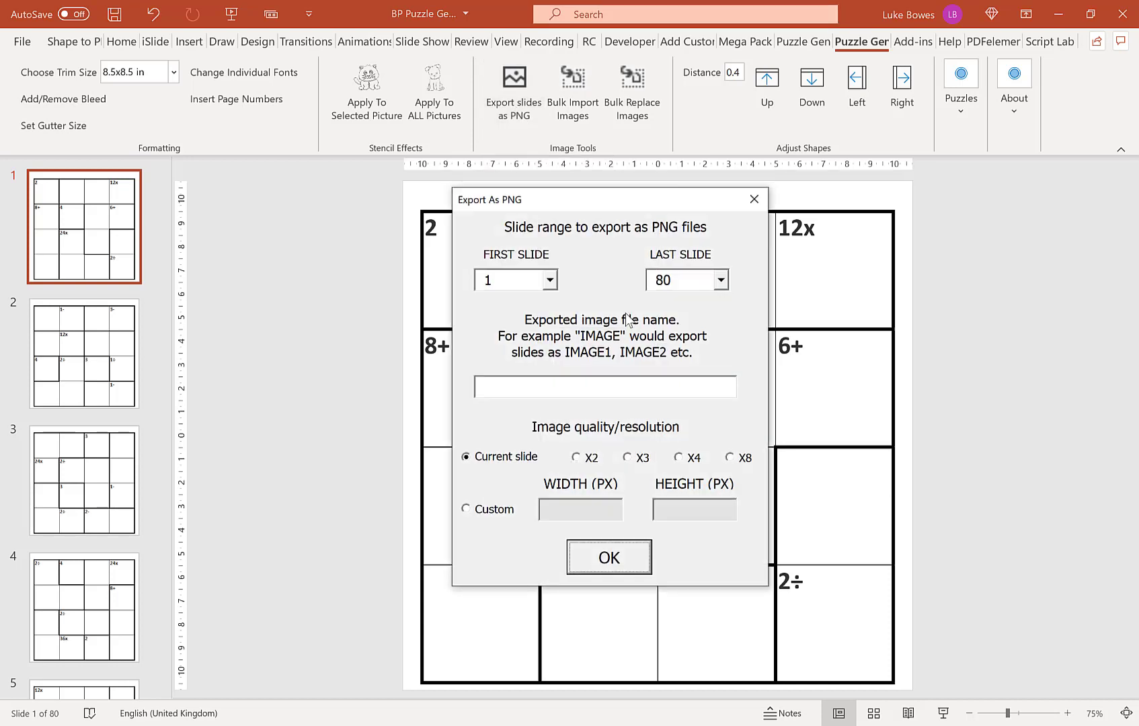
left_click(676, 279)
left_click_drag(720, 395, 725, 358)
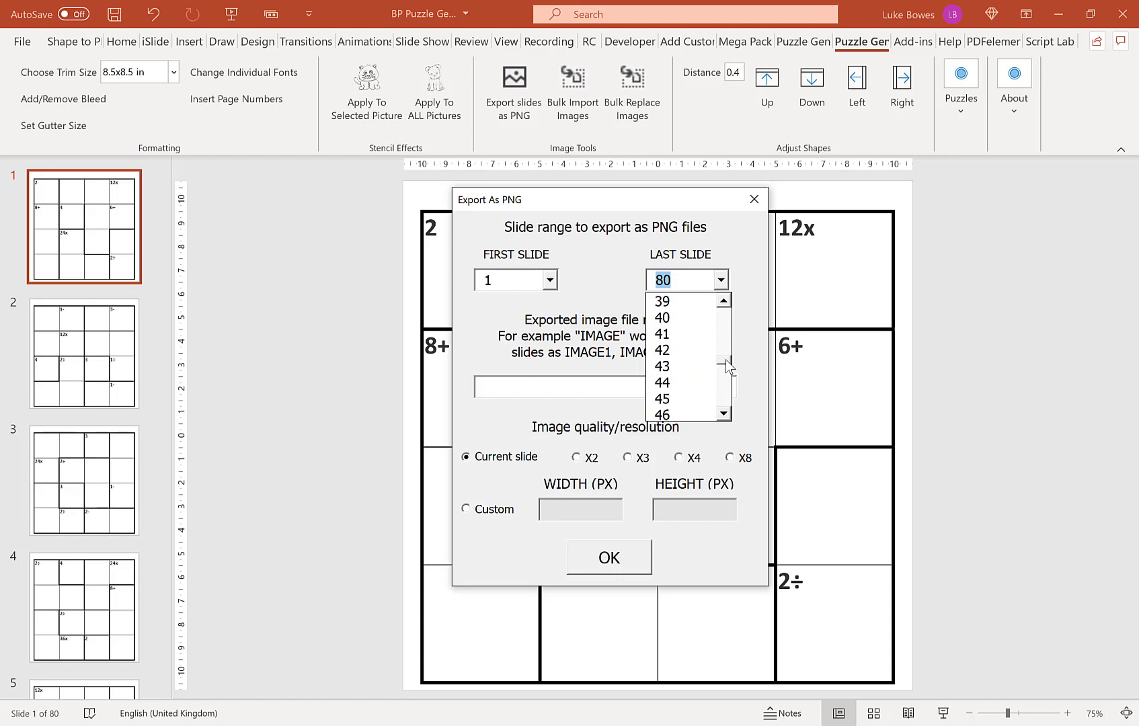
left_click(688, 320)
left_click(632, 381)
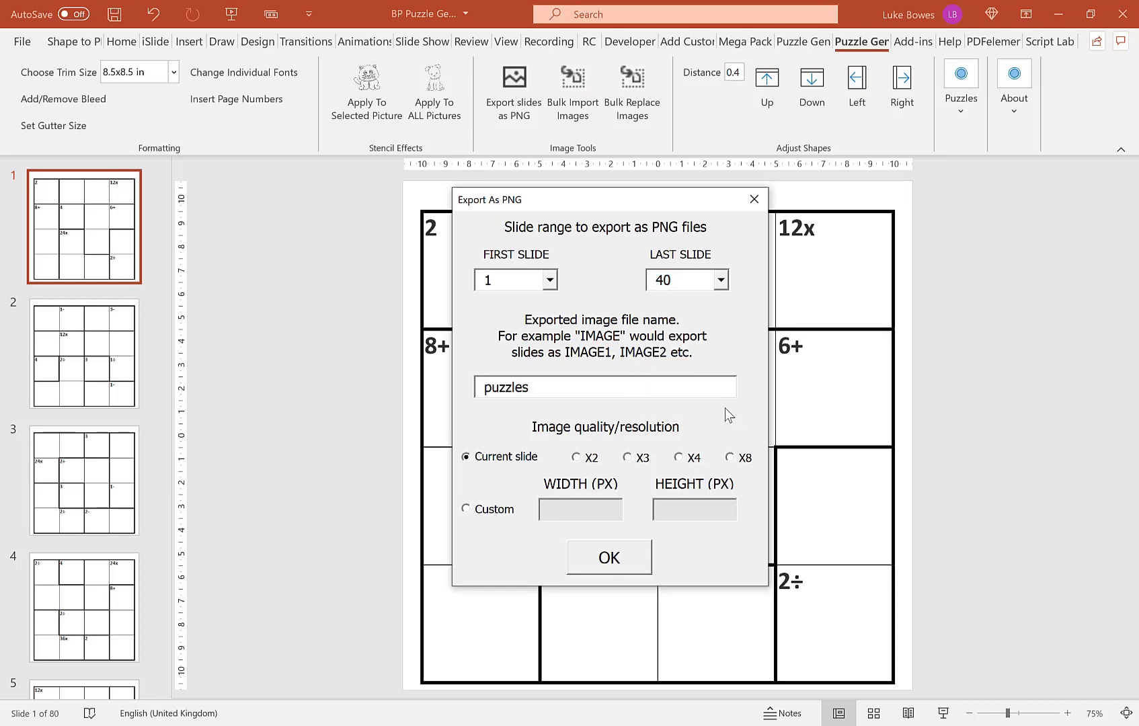
left_click(615, 561)
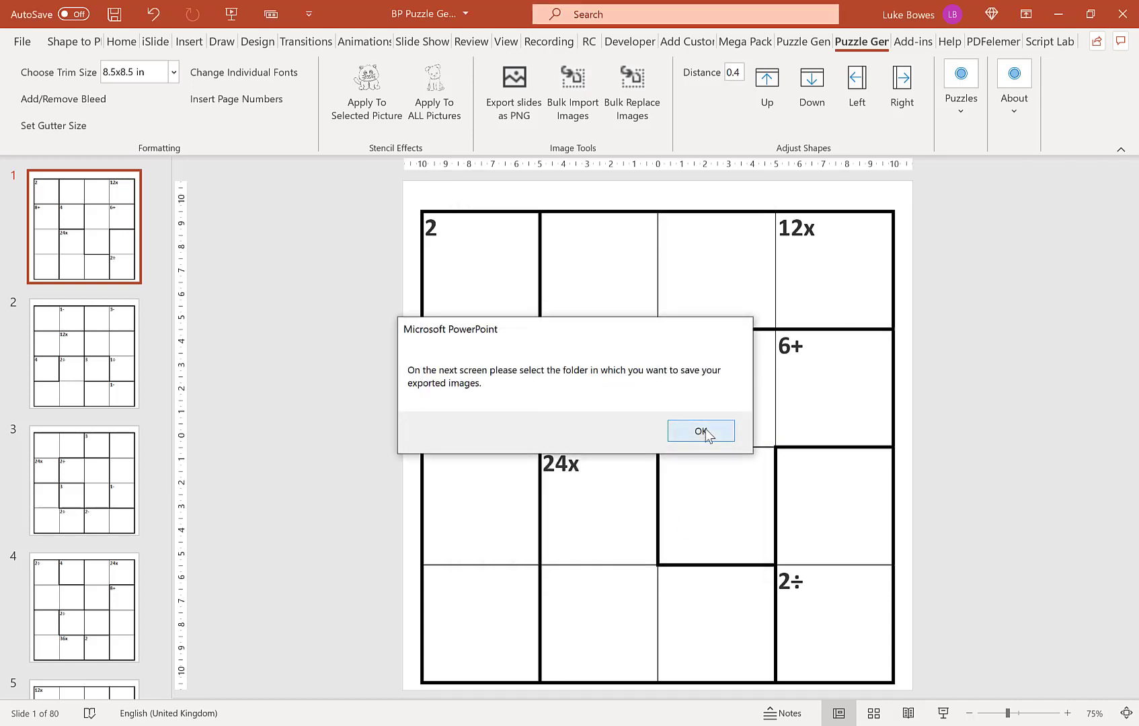
left_click(703, 431)
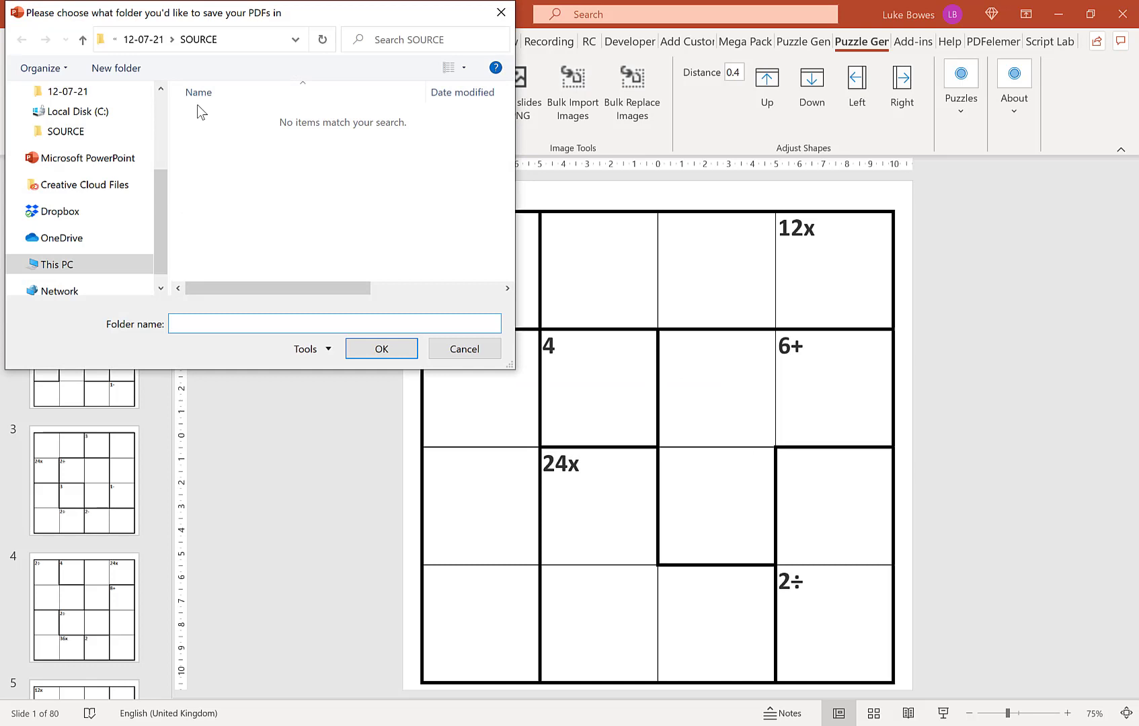
- Create a folder named calc on Local Disk (C:) and open it
left_click(75, 262)
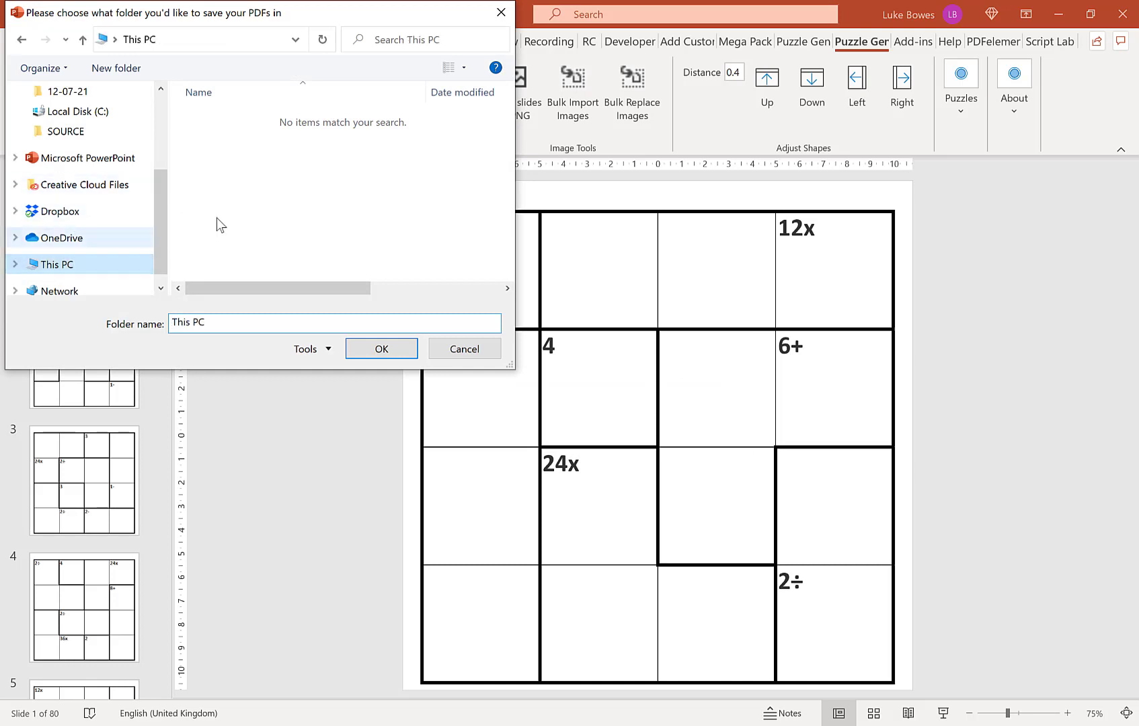
double_click(248, 269)
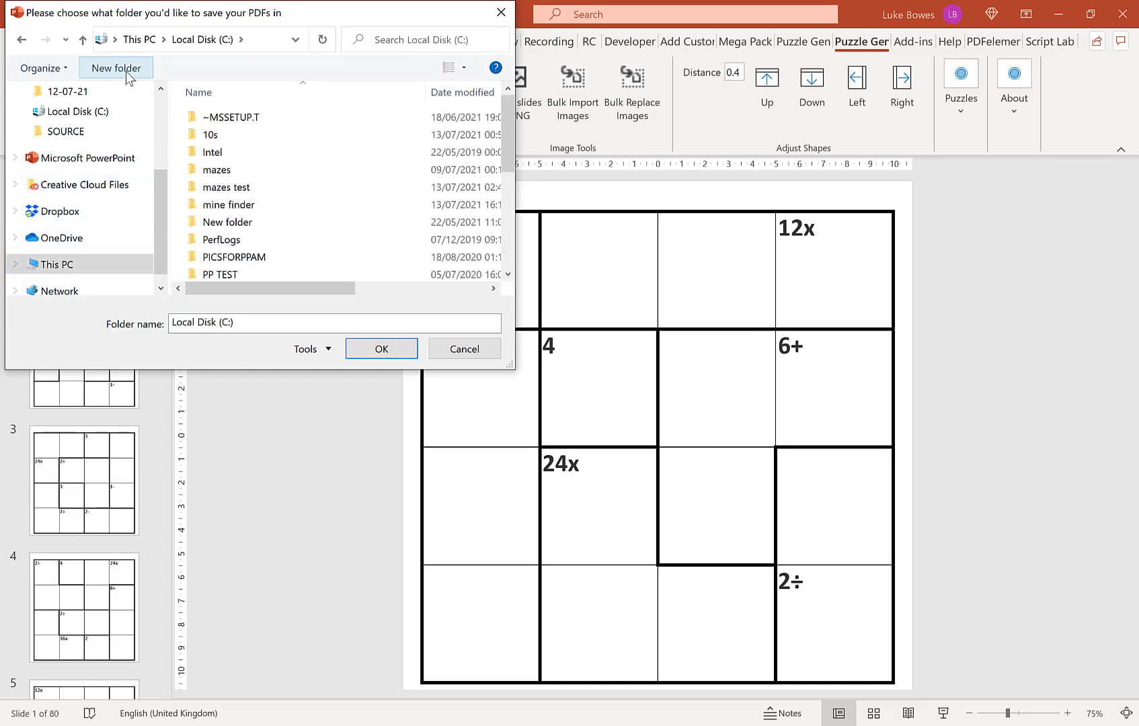
left_click(125, 70)
type("calc")
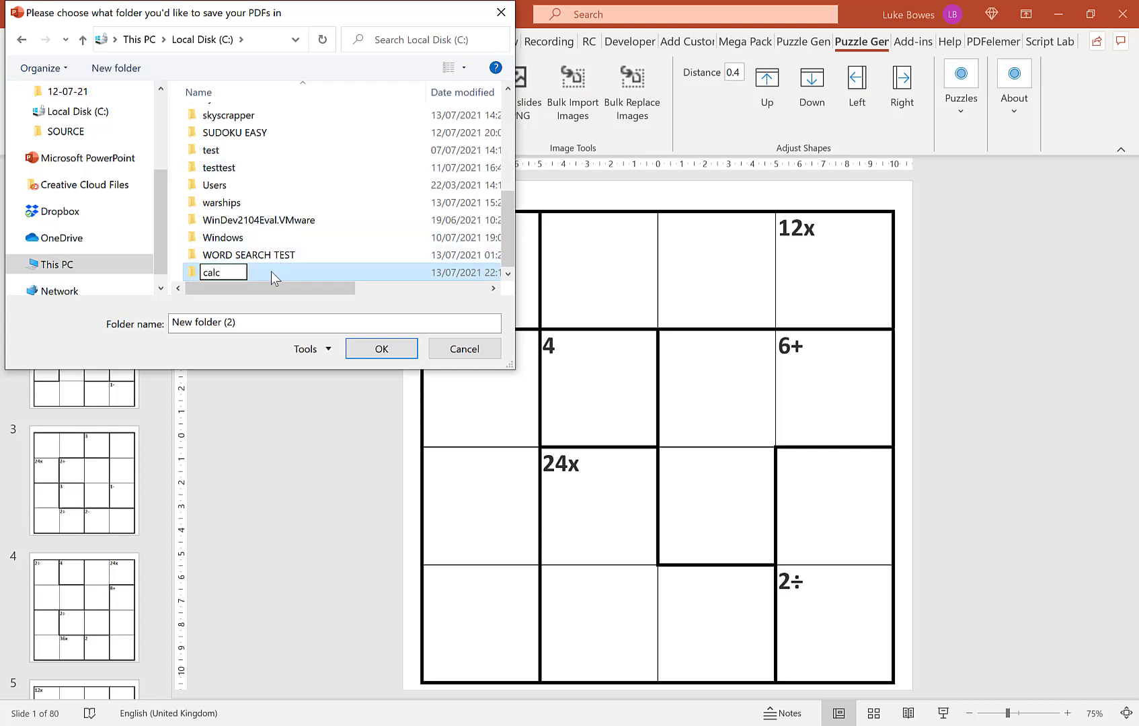
double_click(272, 271)
- Create a puzzles subfolder inside calc and export the puzzle images into it
left_click(124, 74)
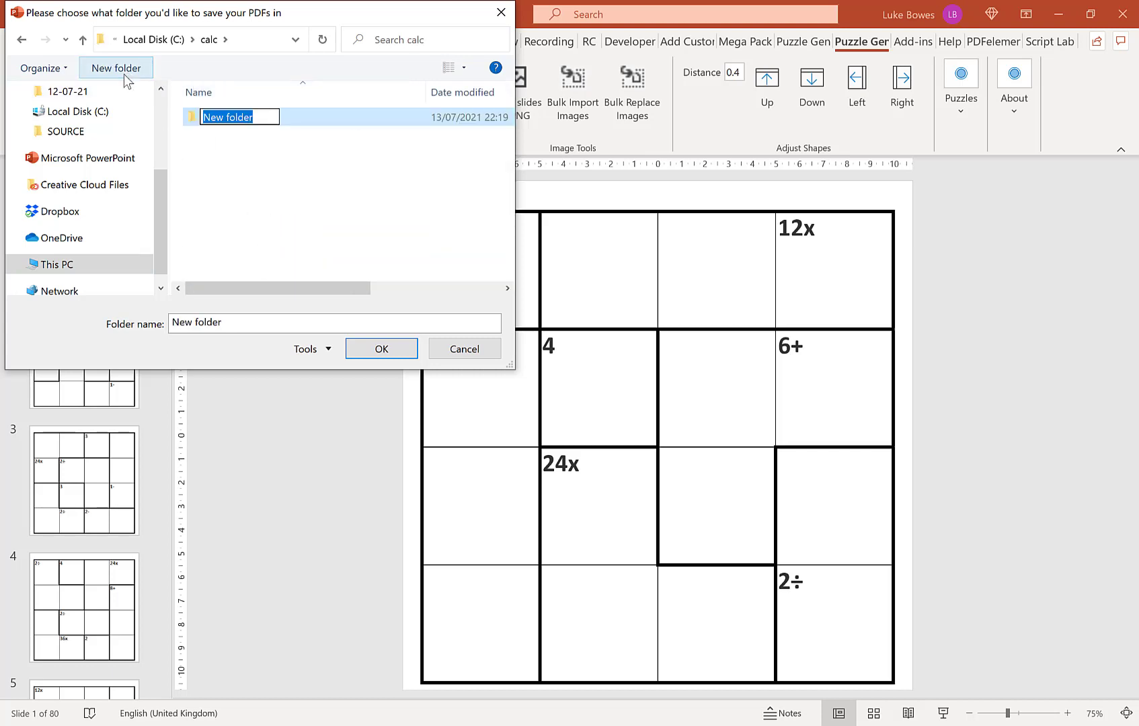
type("puzzles")
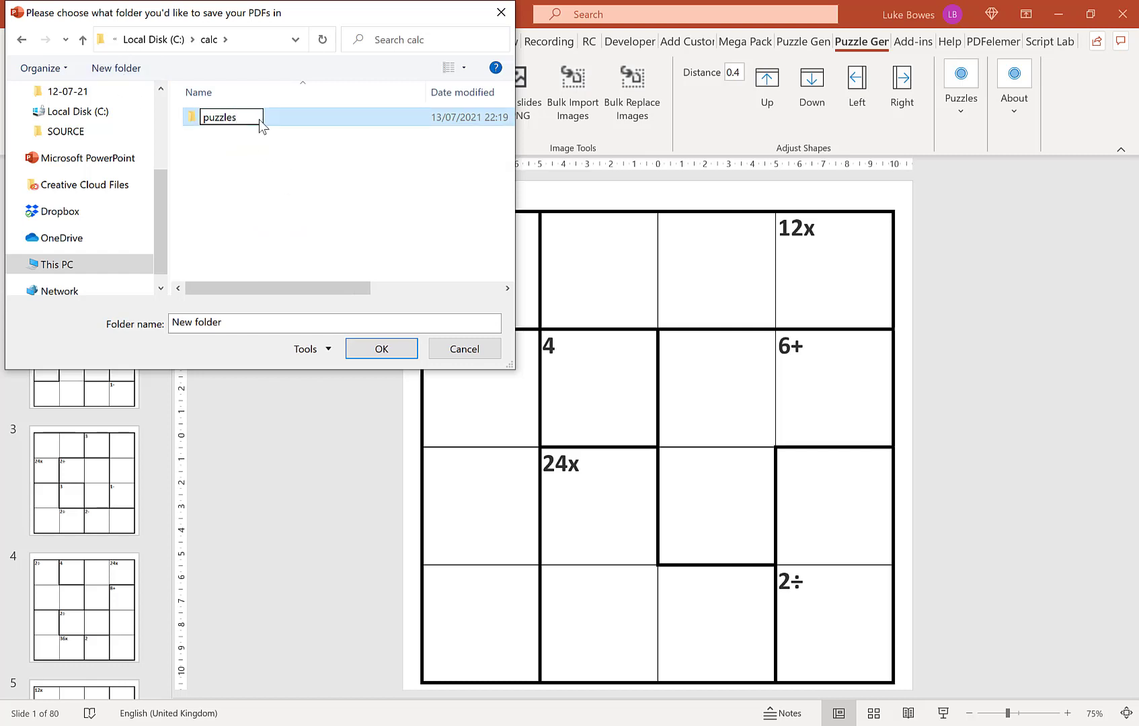
left_click(259, 119)
double_click(259, 119)
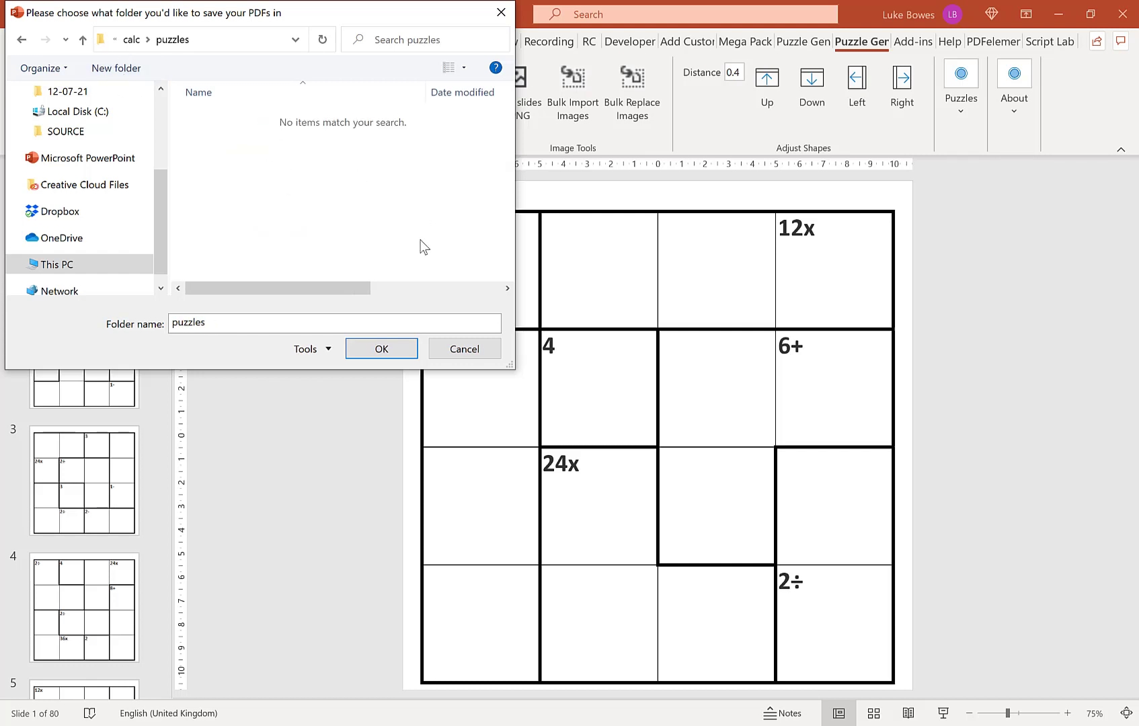
left_click(382, 348)
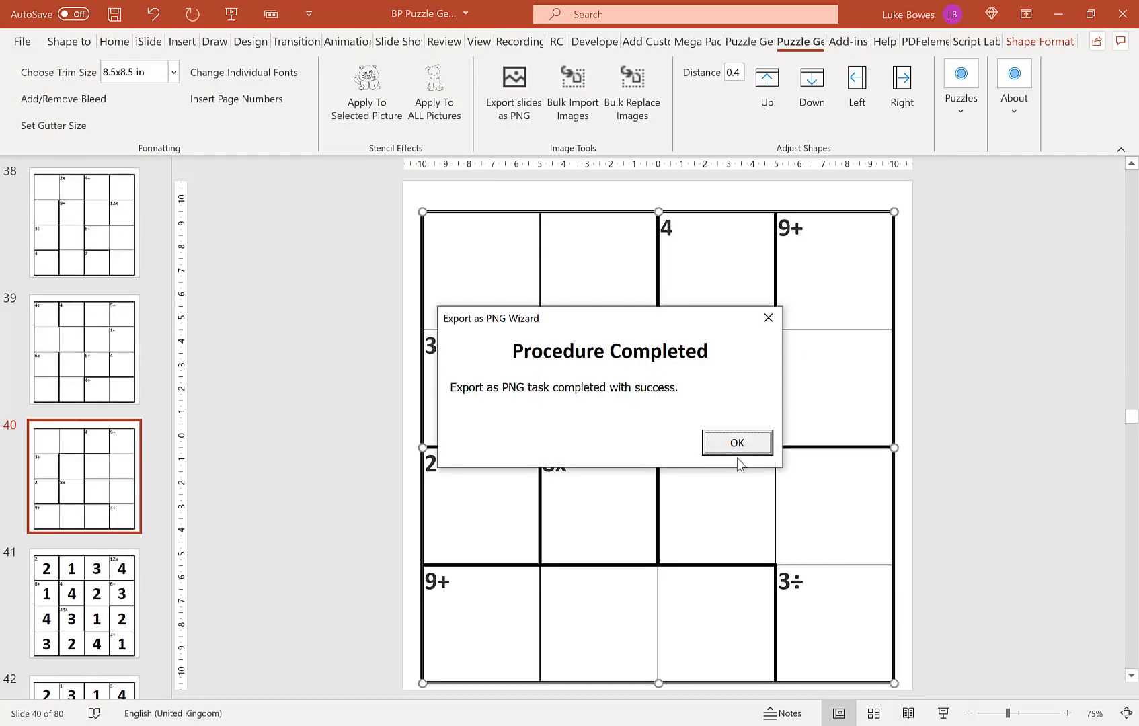
left_click(737, 443)
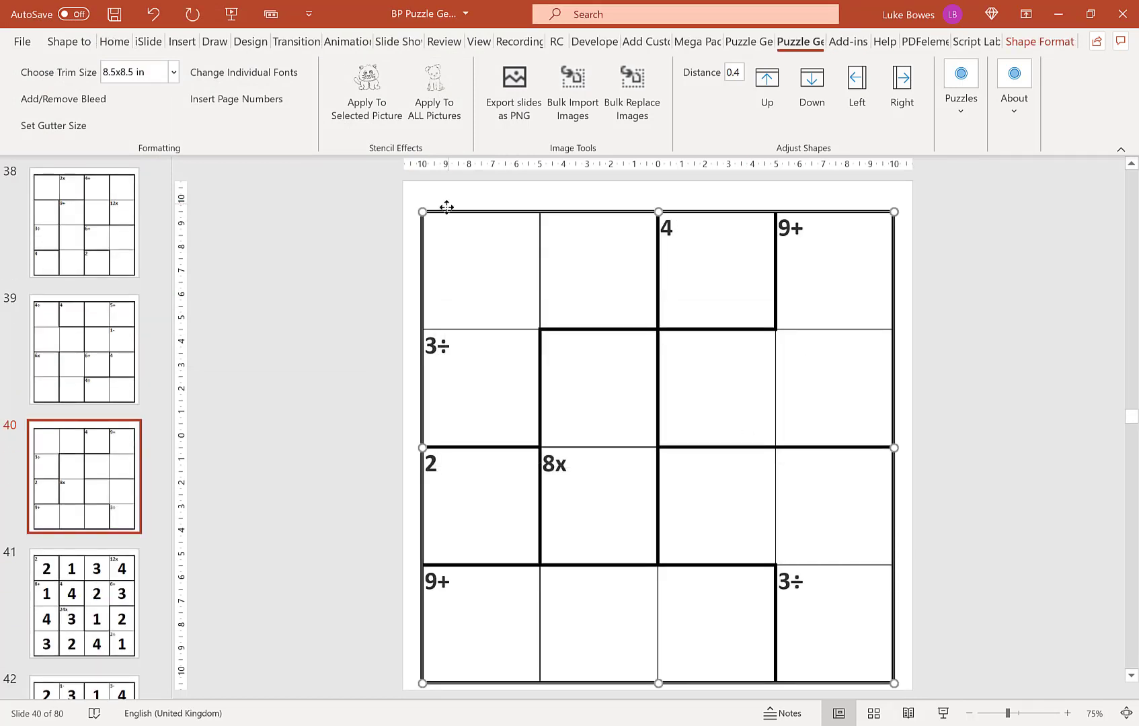
- Start exporting slides 41 to 80 as PNG images with the file name solutions
left_click(520, 121)
left_click(549, 280)
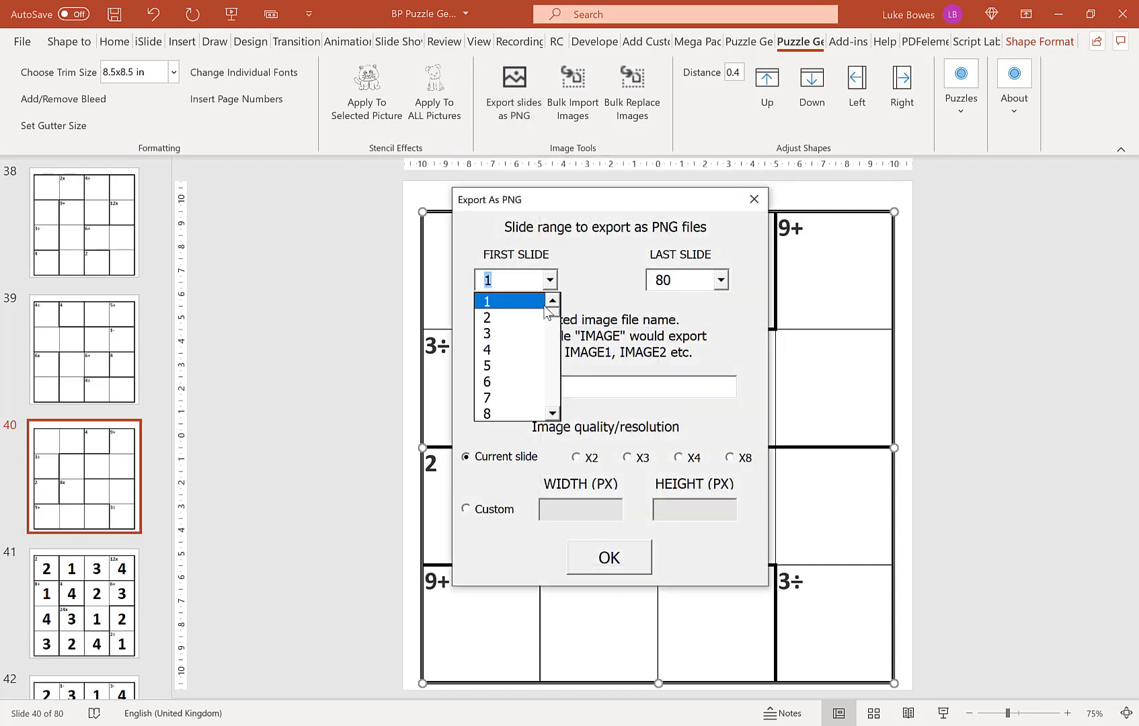
left_click_drag(550, 311, 551, 358)
left_click(522, 396)
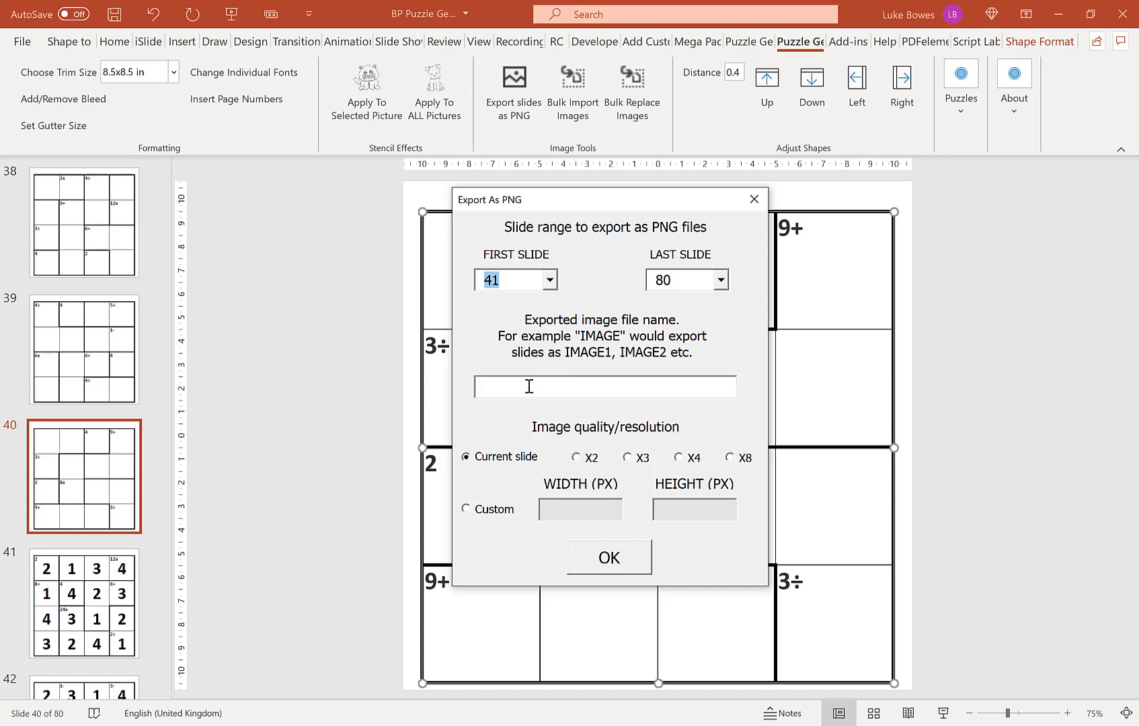
left_click(528, 387)
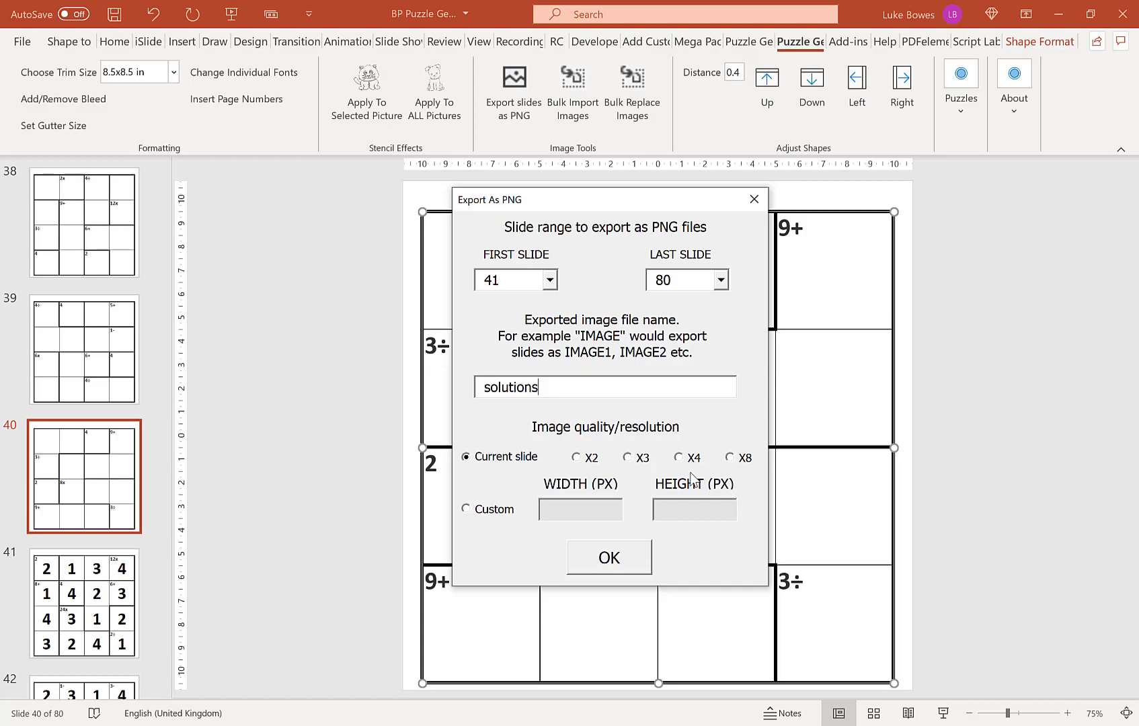
left_click(618, 555)
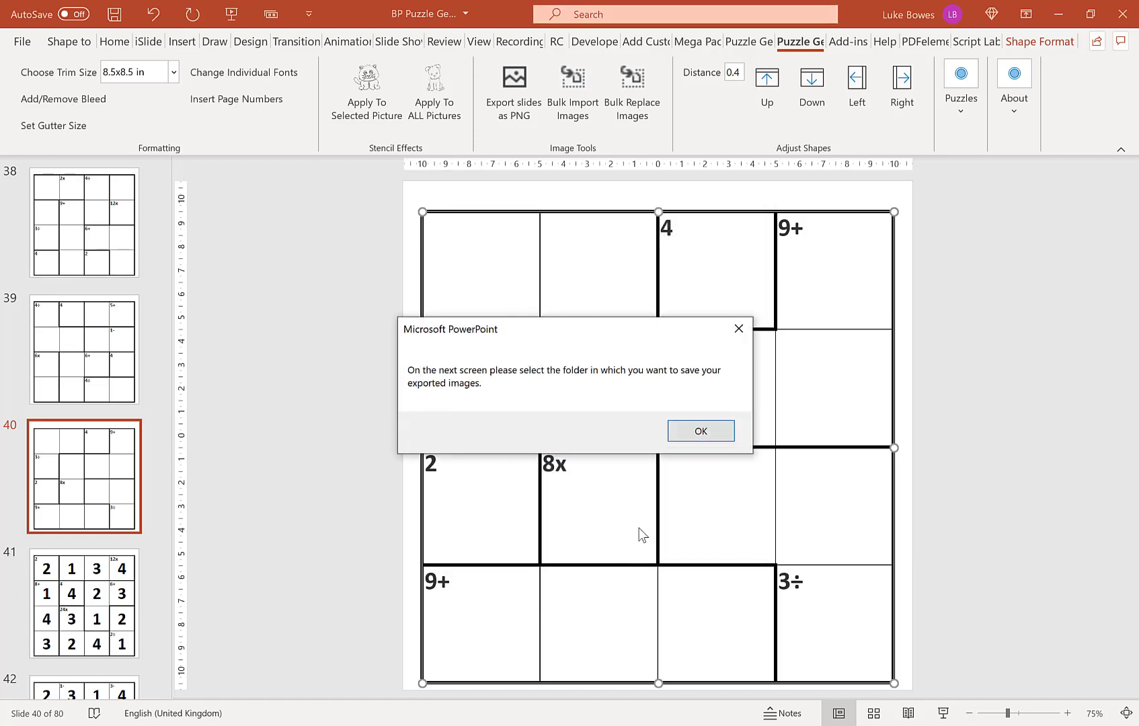
left_click(716, 442)
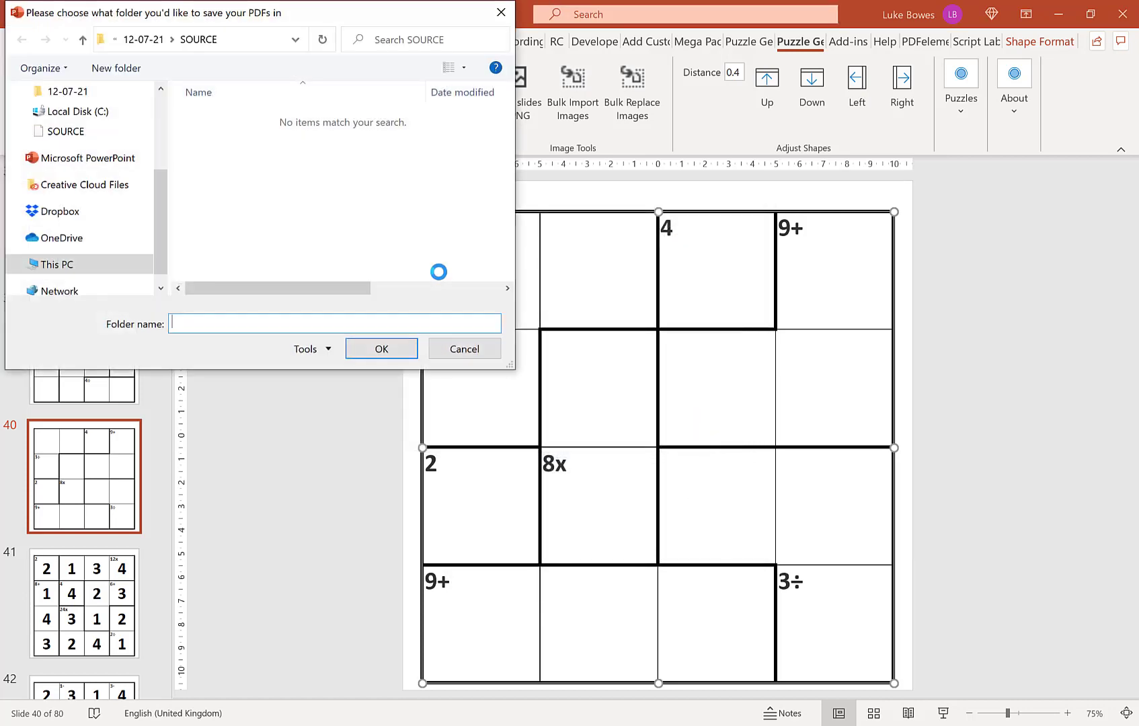
- Create a subfolder named solutions inside the calc folder on Local Disk (C:)
left_click(68, 265)
scroll(307, 214, "down", 3)
double_click(280, 262)
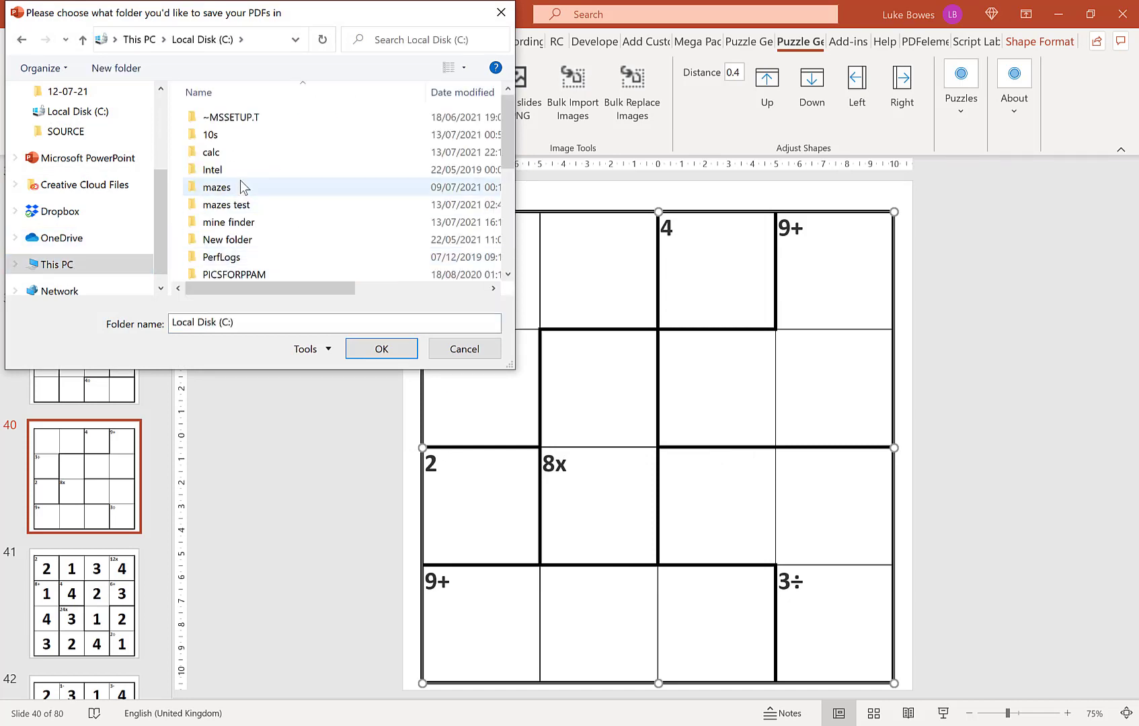
double_click(229, 152)
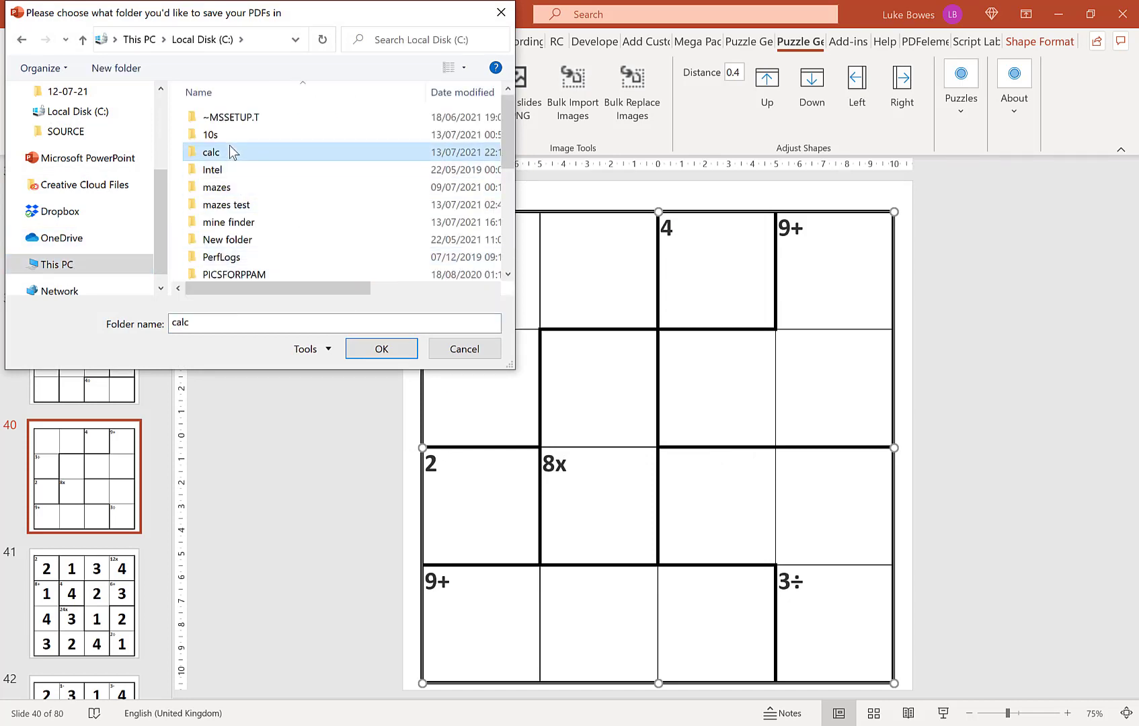
left_click(121, 68)
type("solutions")
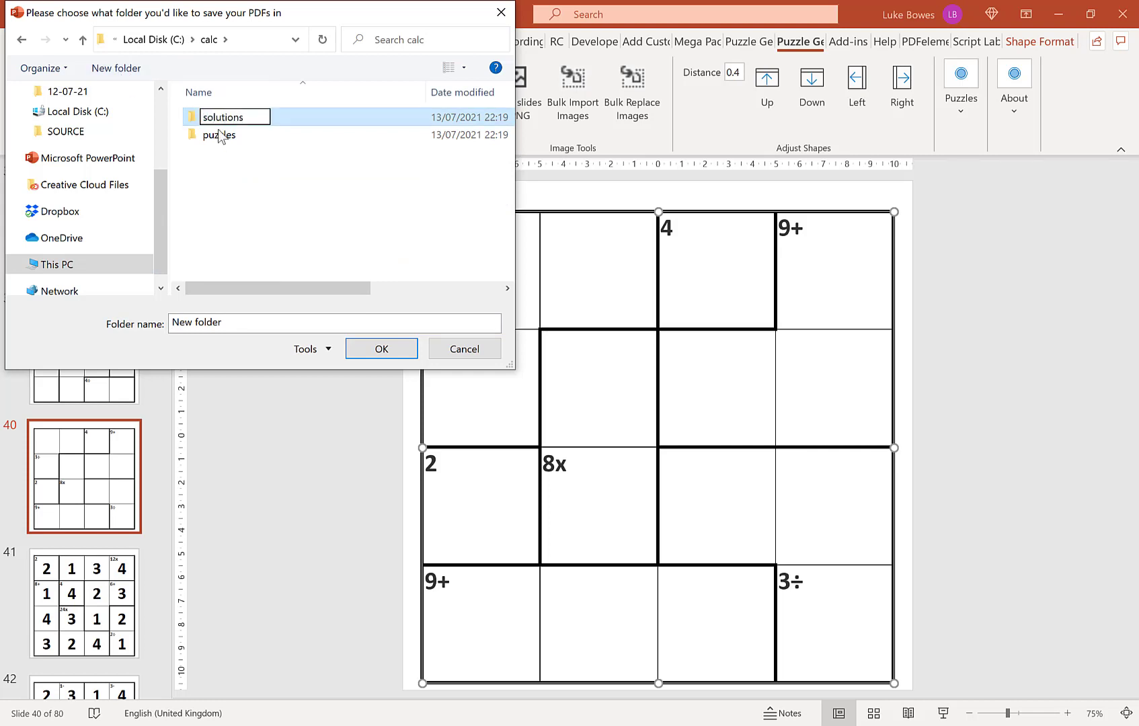
key("Return")
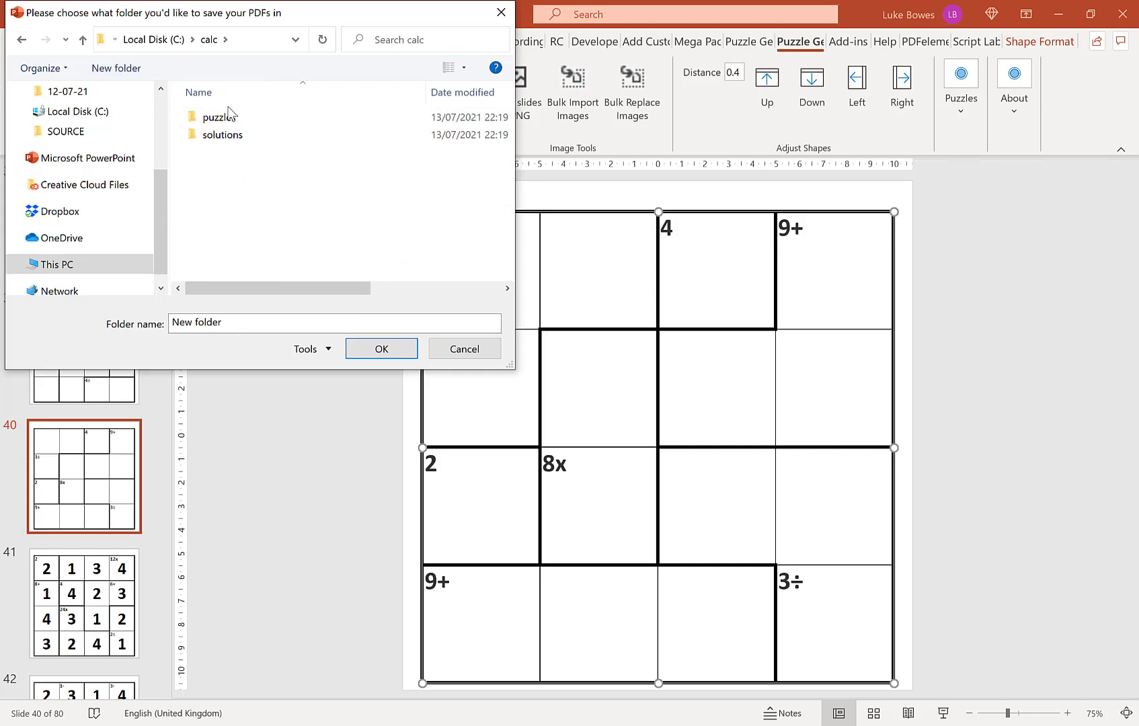
- Export the solution slides as PNG images into the solutions folder and dismiss the completion message
left_click(229, 137)
double_click(228, 136)
left_click(385, 351)
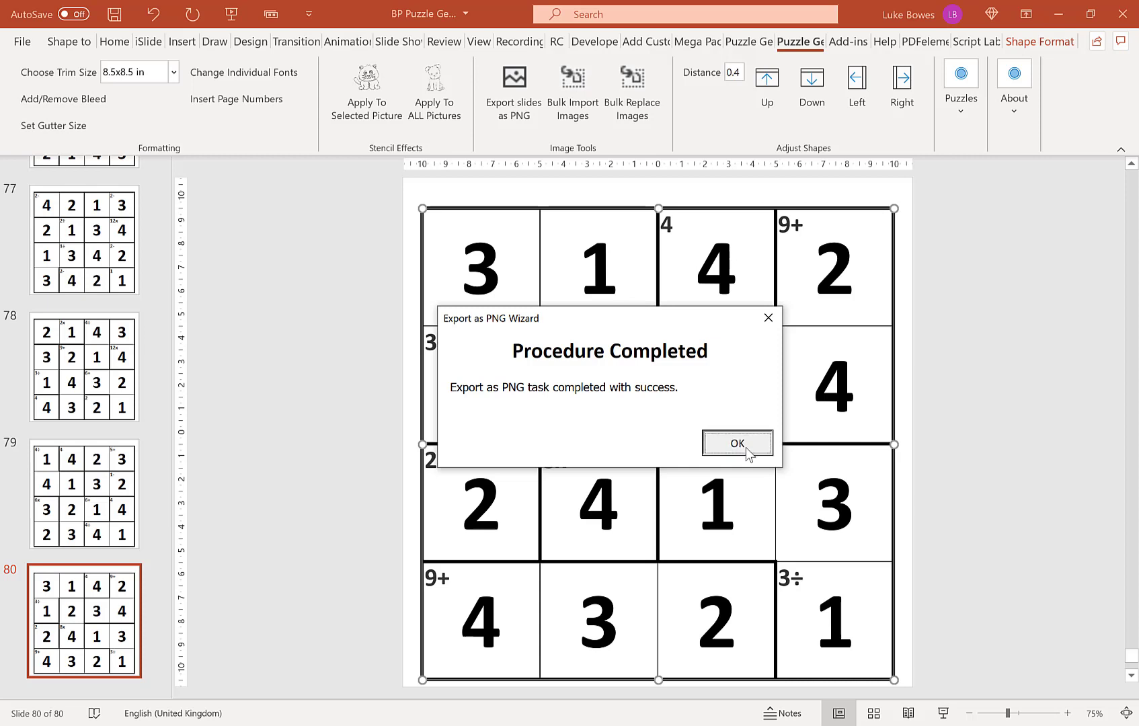
left_click(750, 448)
- Delete all puzzle and solution slides from the presentation
left_click(70, 342)
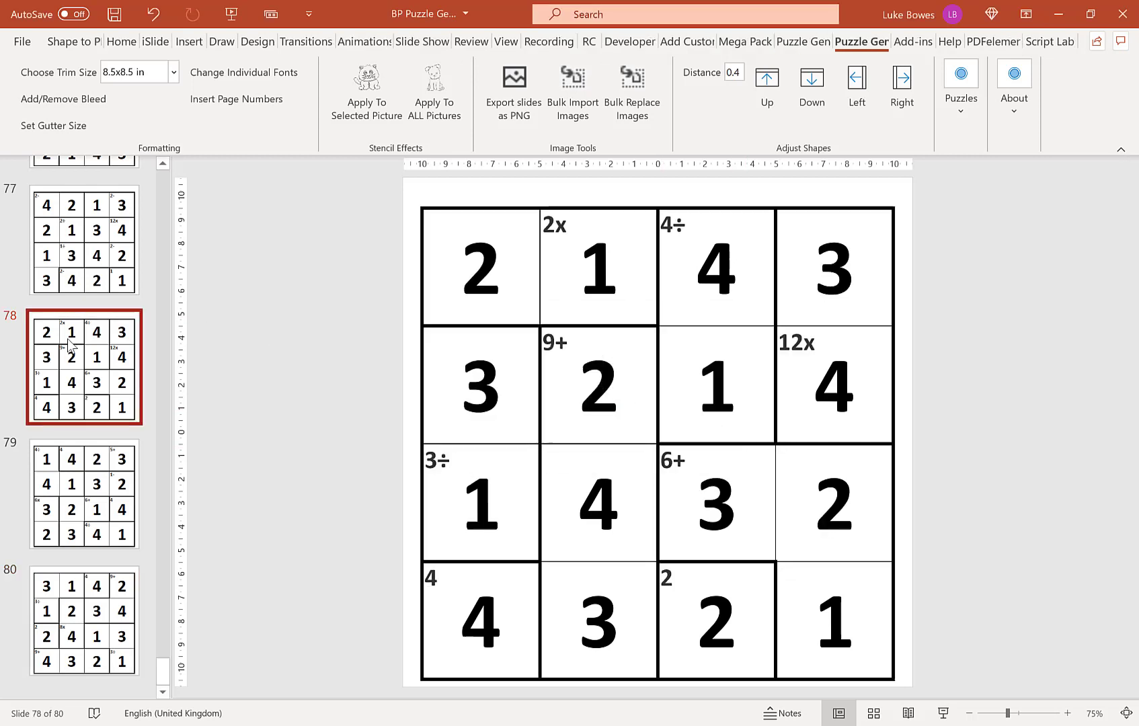
key("ctrl+a")
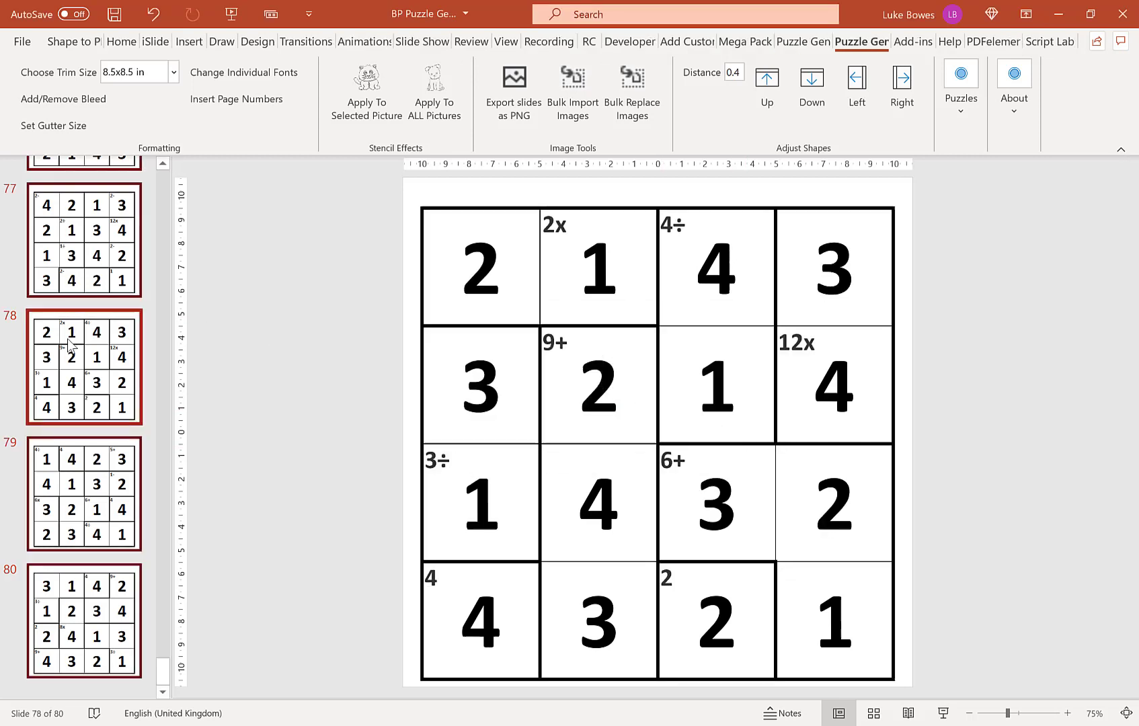
key("Delete")
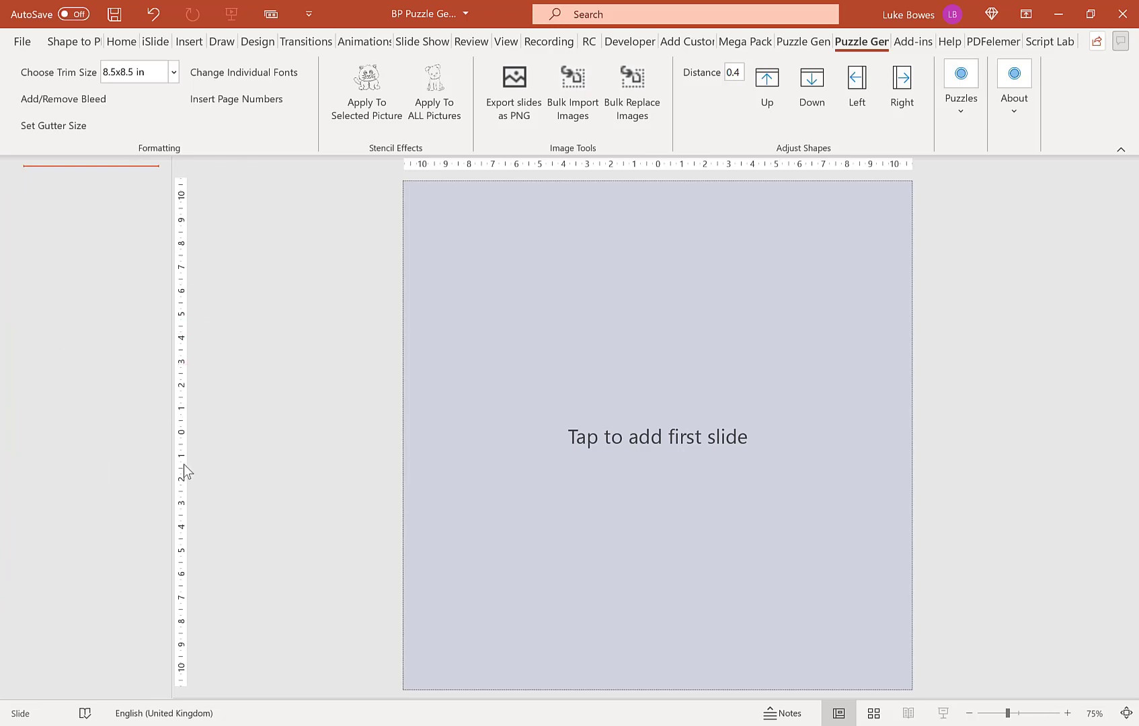
- Add an empty first slide without its two placeholders and set the trim size to 8.5x11 in
left_click(647, 394)
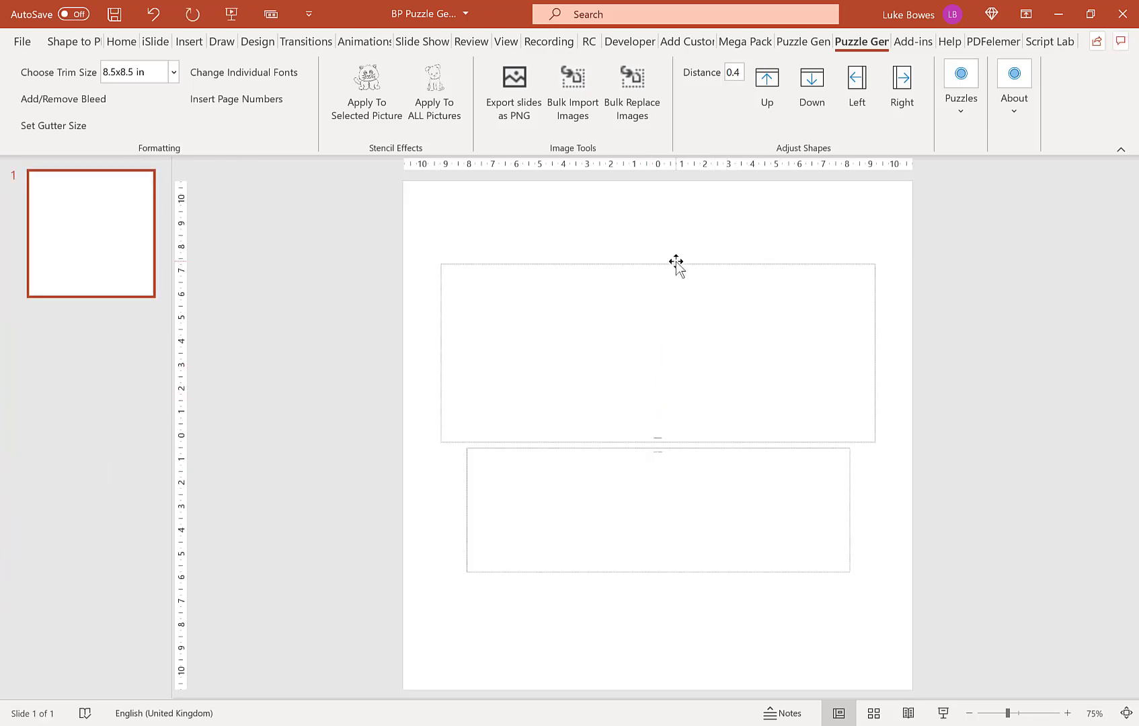
left_click(677, 264)
key("Delete")
left_click(699, 448)
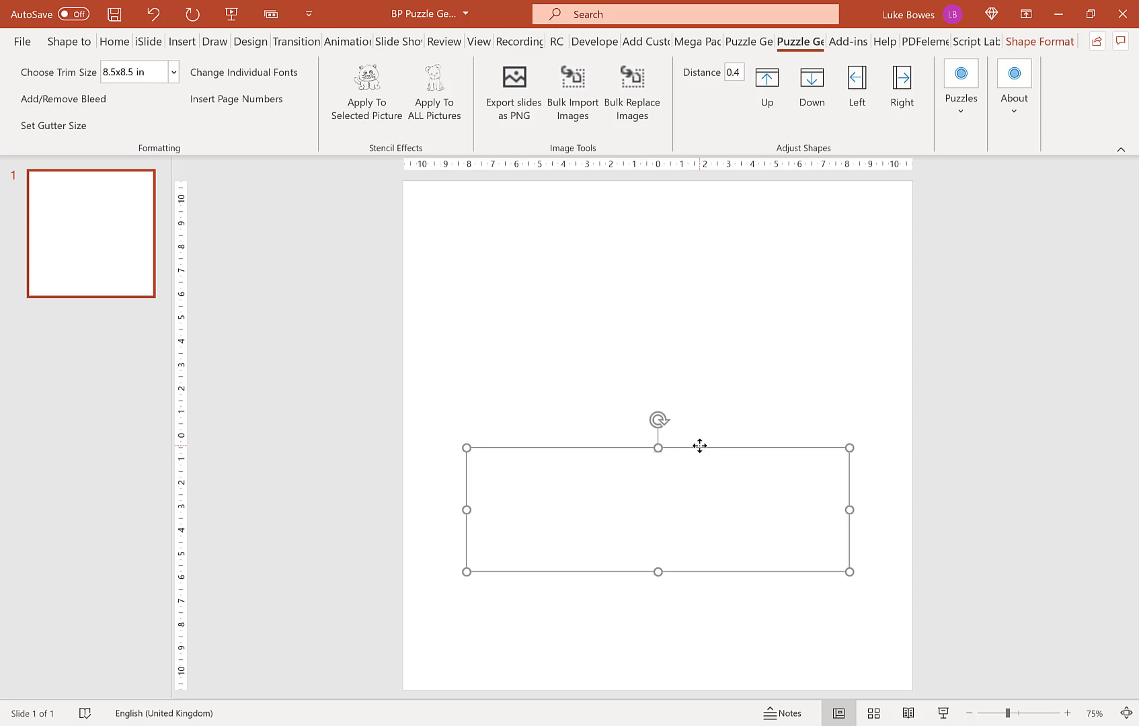
key("Delete")
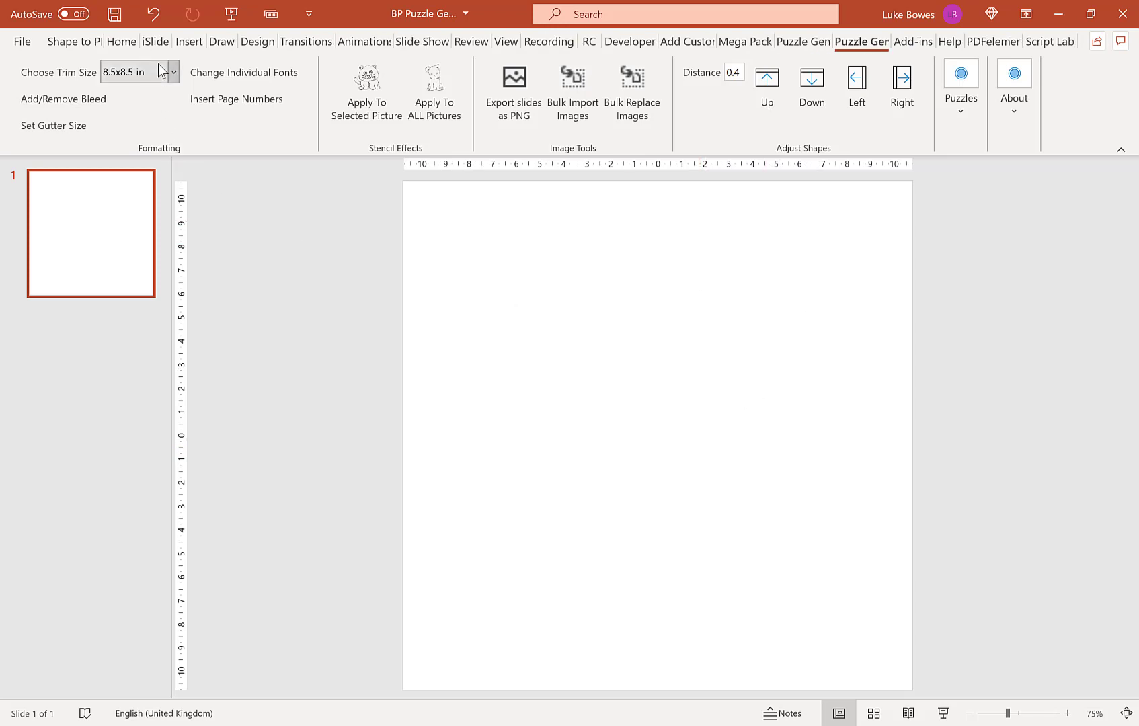
left_click(117, 72)
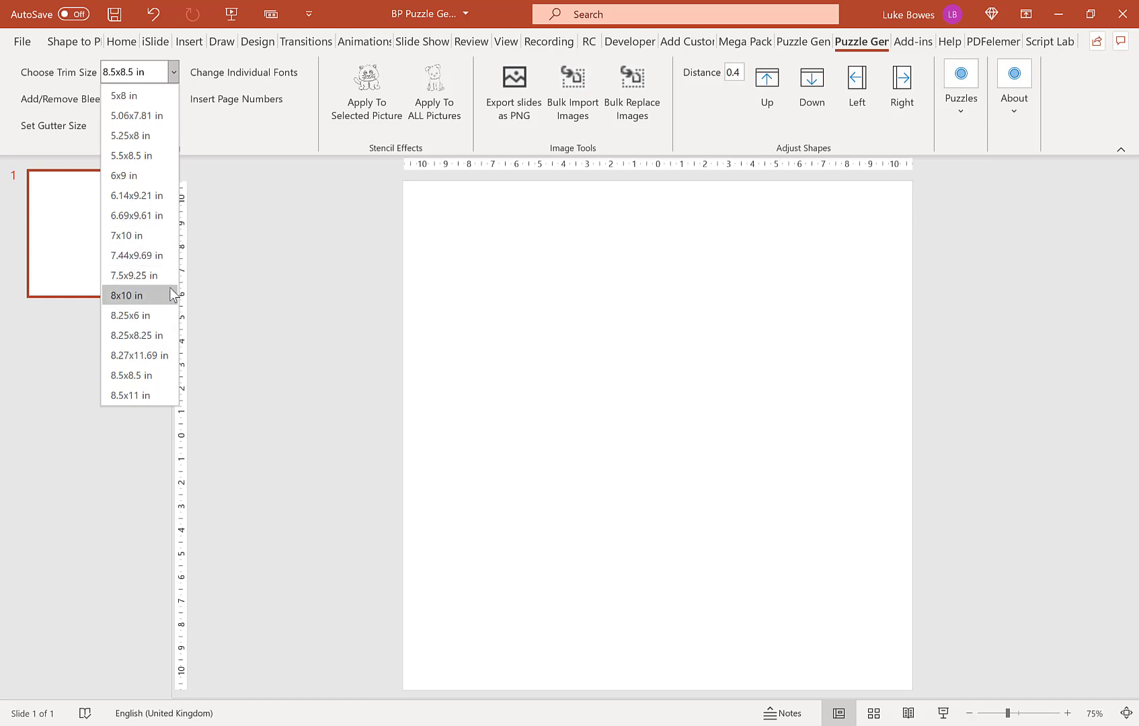
left_click(139, 395)
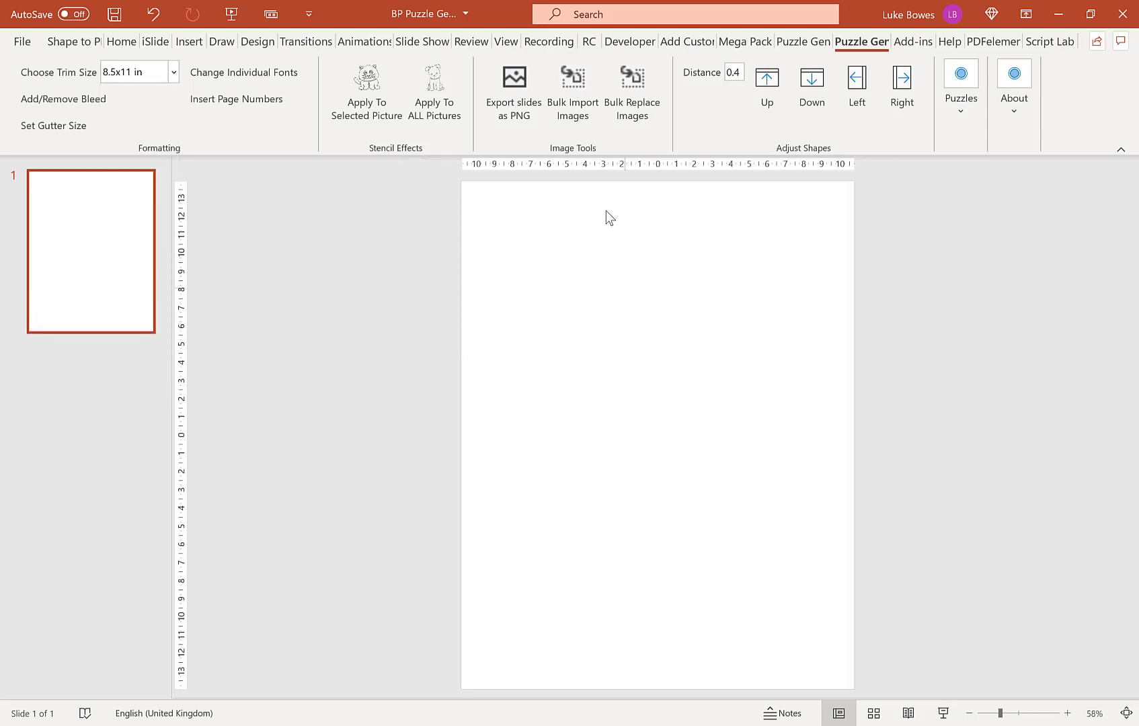
- Start a bulk image import from the puzzles folder inside calc
left_click(580, 114)
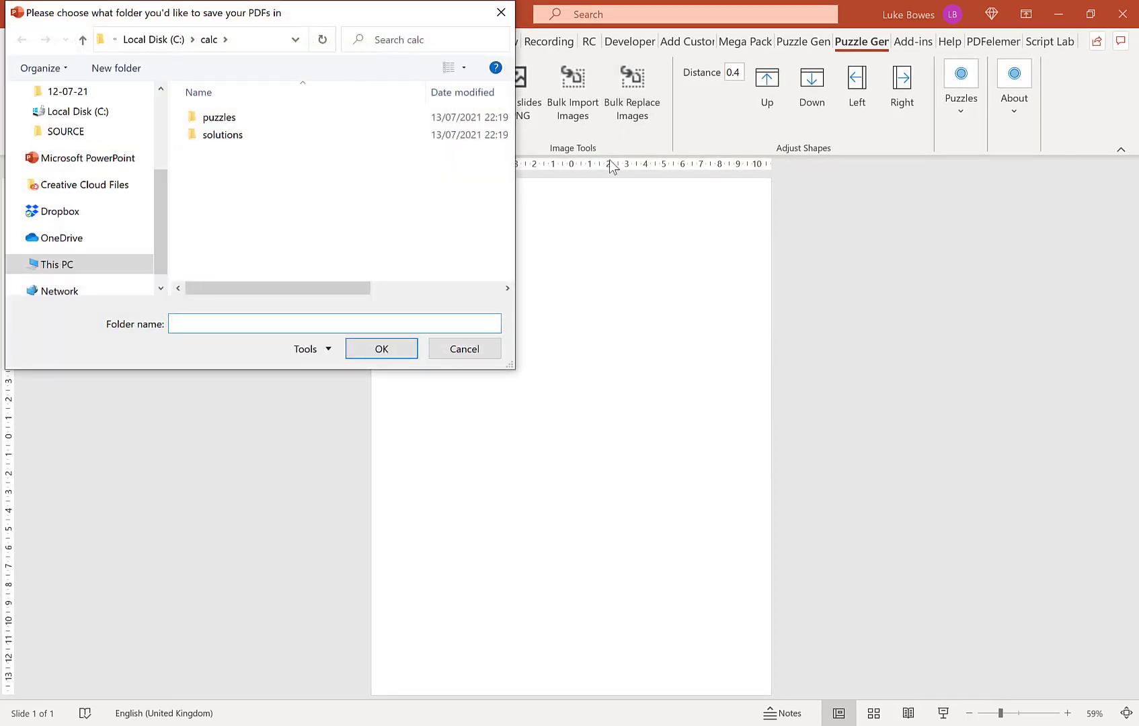
left_click(247, 116)
double_click(247, 116)
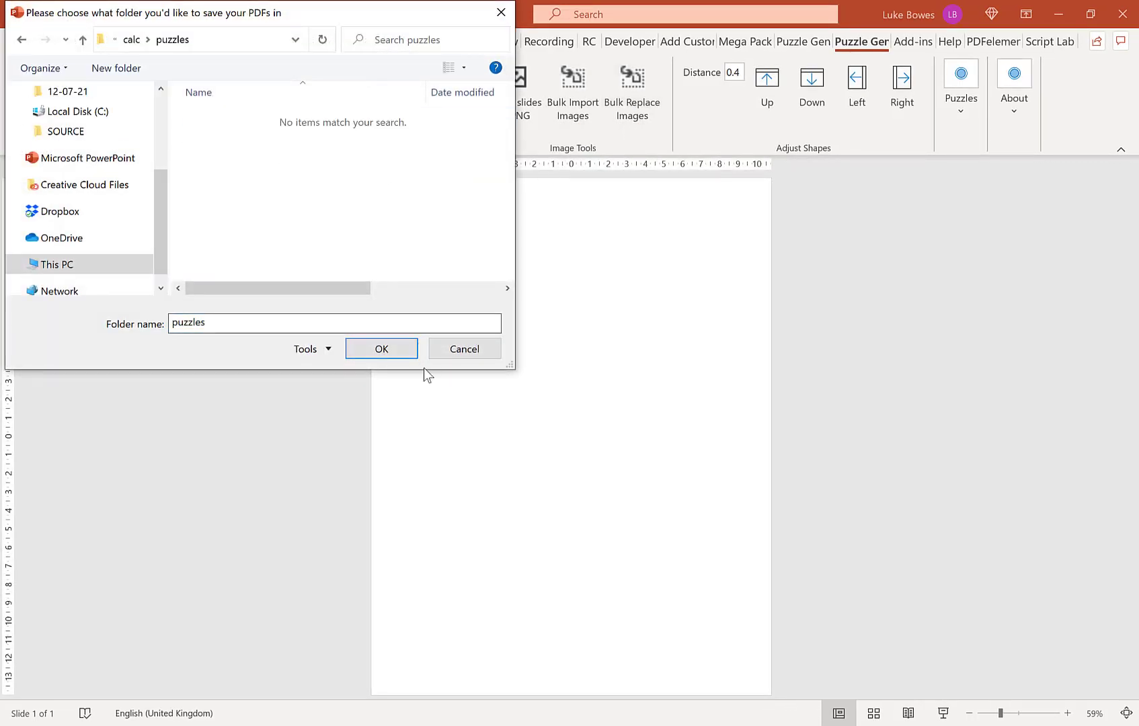
left_click(387, 350)
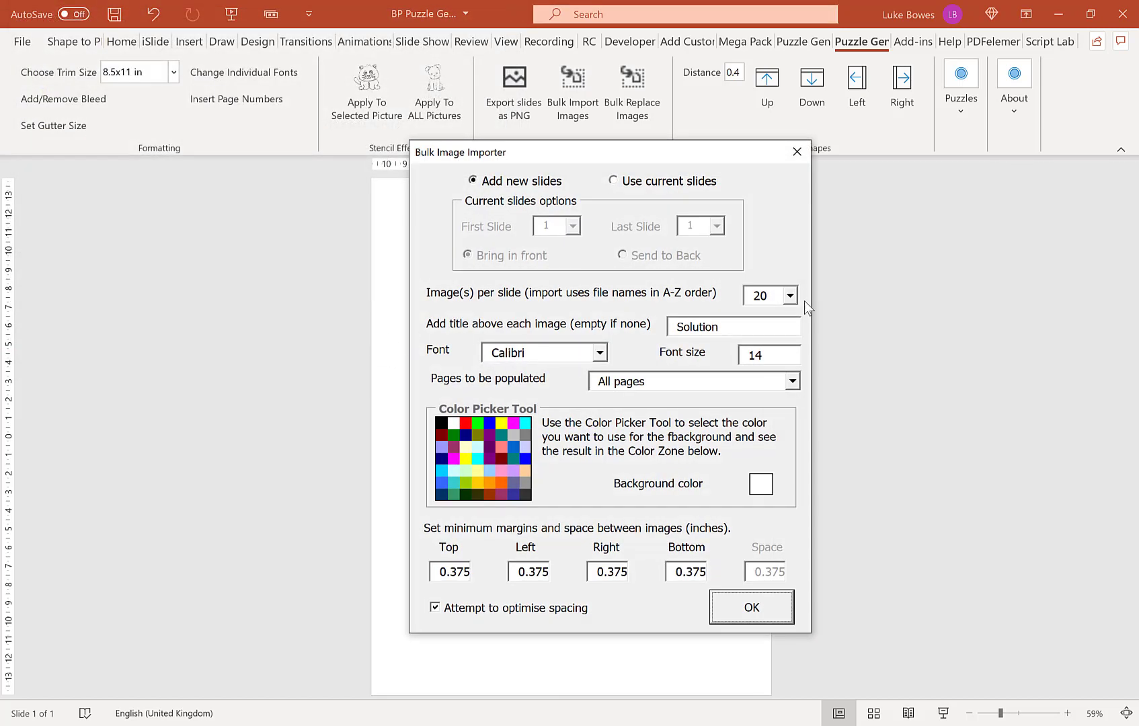
- Import the puzzle images onto new slides with 8 images per slide and the title Puzzle above each image
left_click(791, 295)
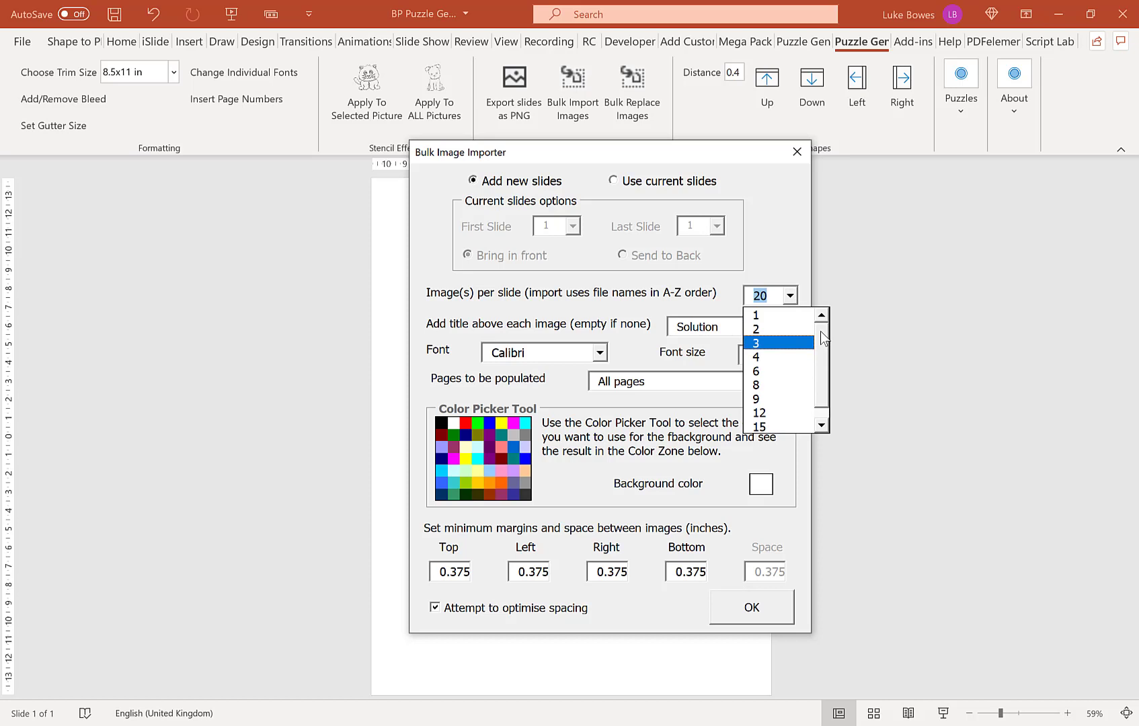
mouse_move(820, 331)
left_mouse_down()
mouse_move(829, 396)
mouse_move(832, 318)
left_mouse_up()
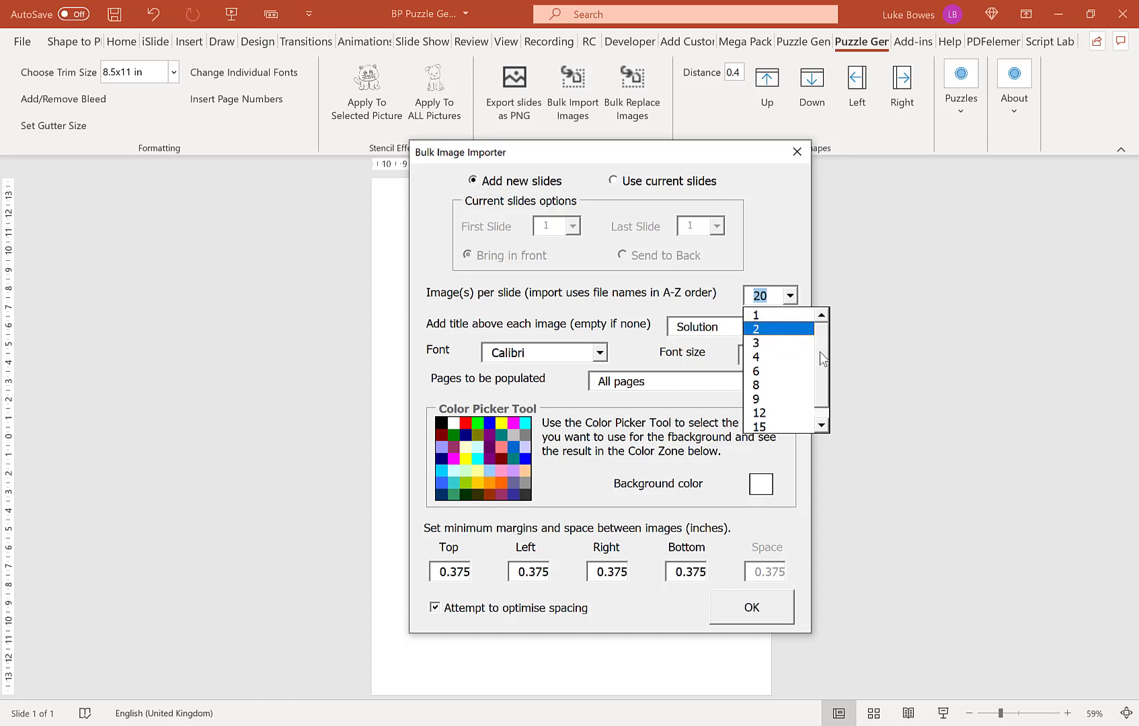
mouse_move(820, 351)
left_mouse_down()
mouse_move(819, 395)
mouse_move(821, 362)
left_mouse_up()
left_click(798, 385)
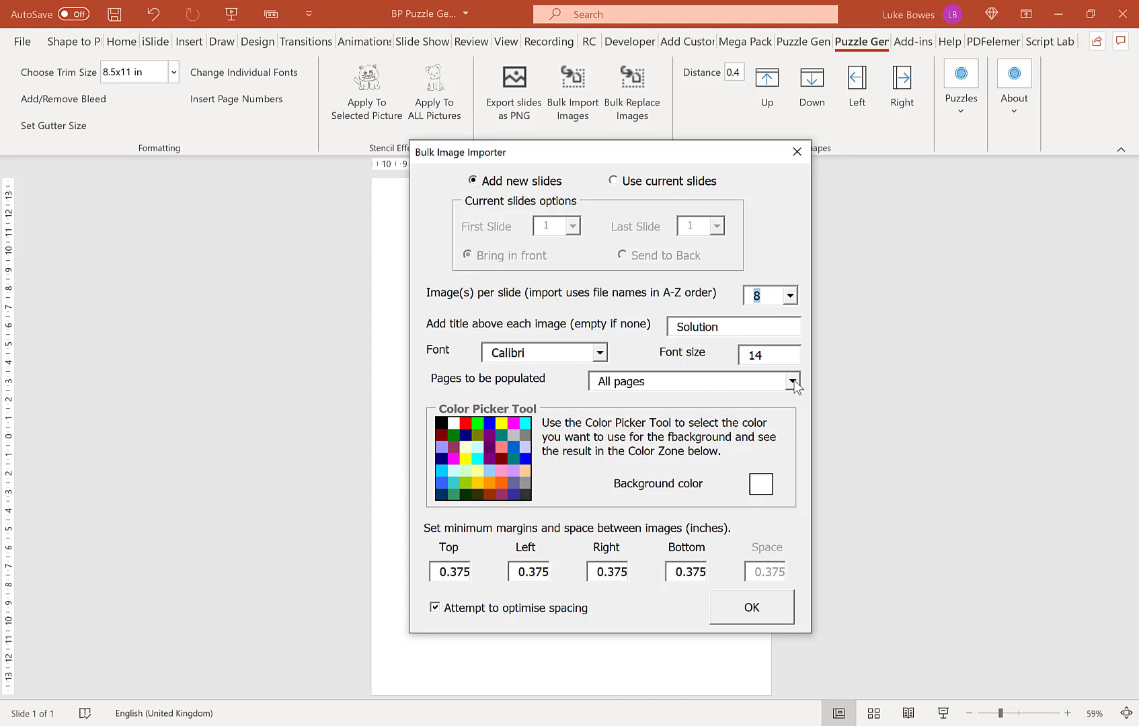
left_click_drag(727, 326, 672, 331)
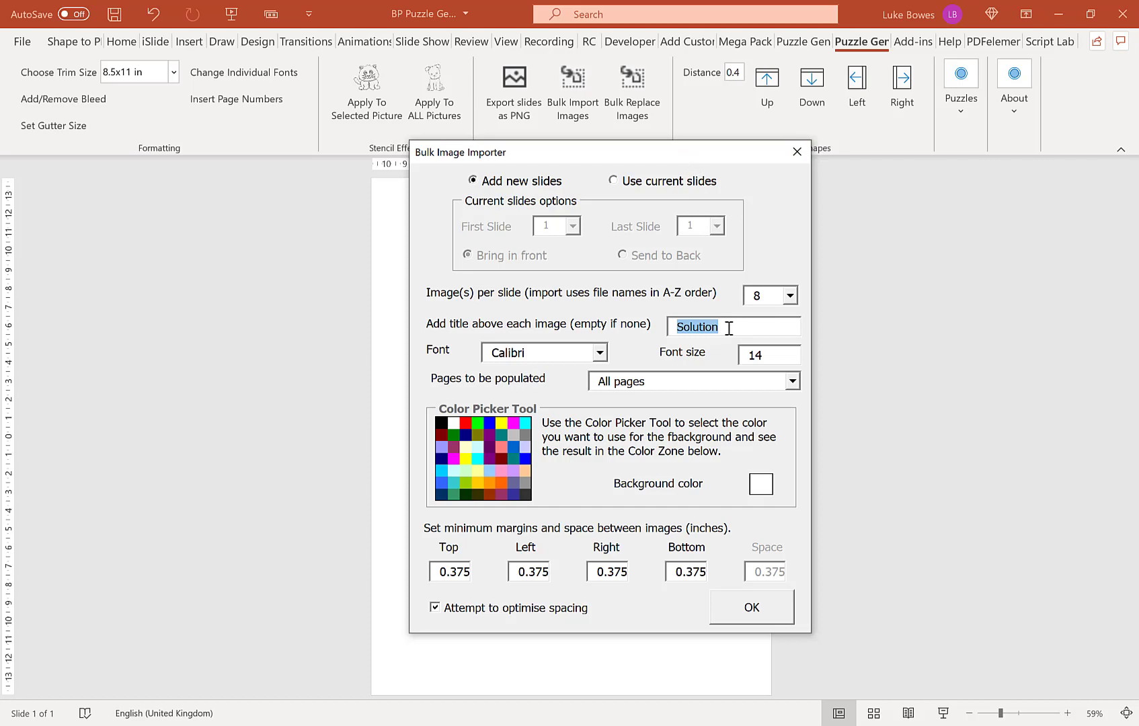
type("Puzzle")
left_click_drag(574, 151, 561, 124)
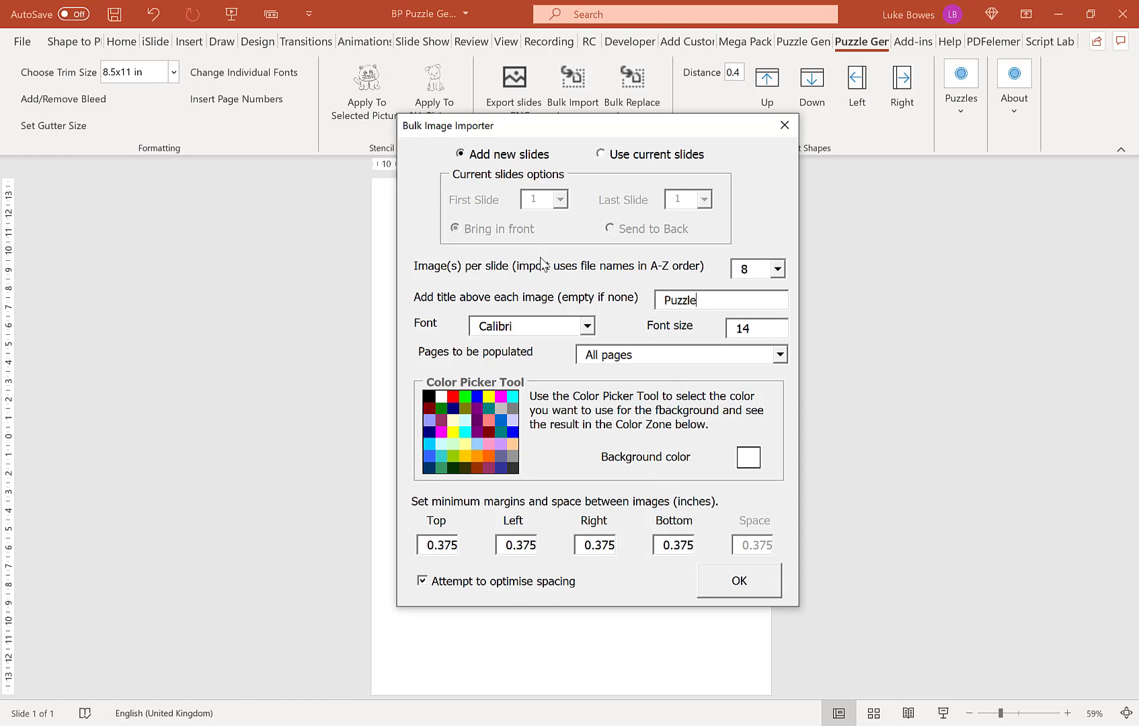
left_click(742, 585)
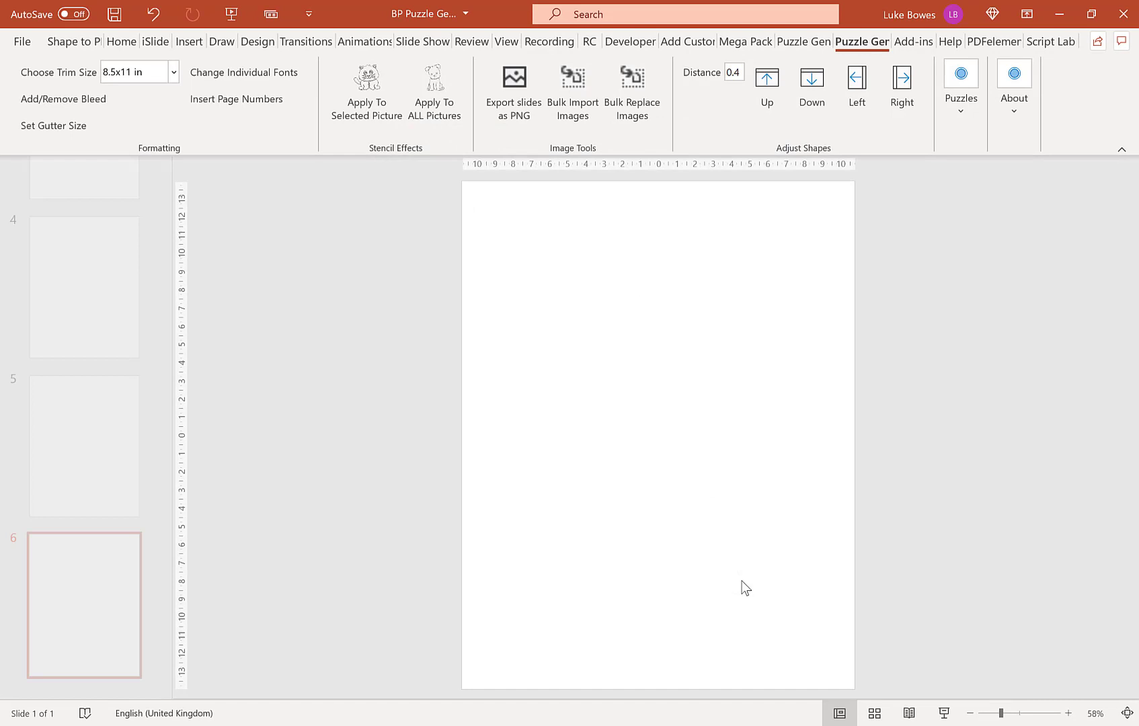
left_click(737, 442)
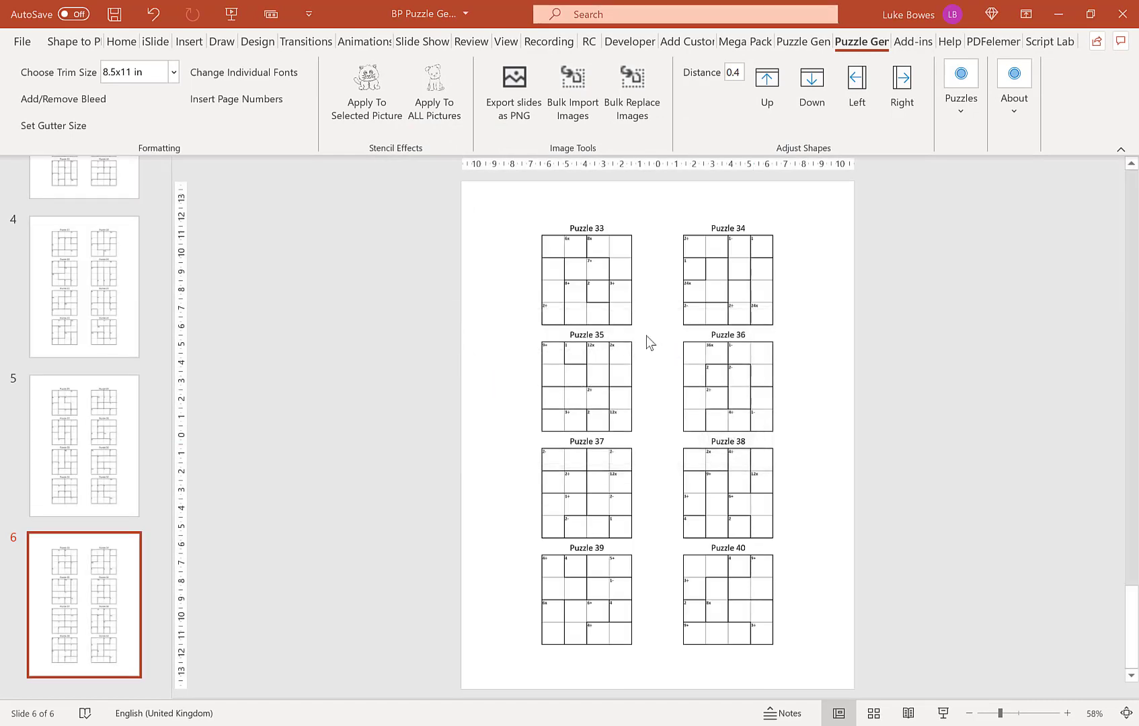
- Add a blank slide after slide 6, behind the last puzzle page
scroll(646, 335, "up", 4)
scroll(89, 291, "up", 2)
scroll(89, 292, "down", 5)
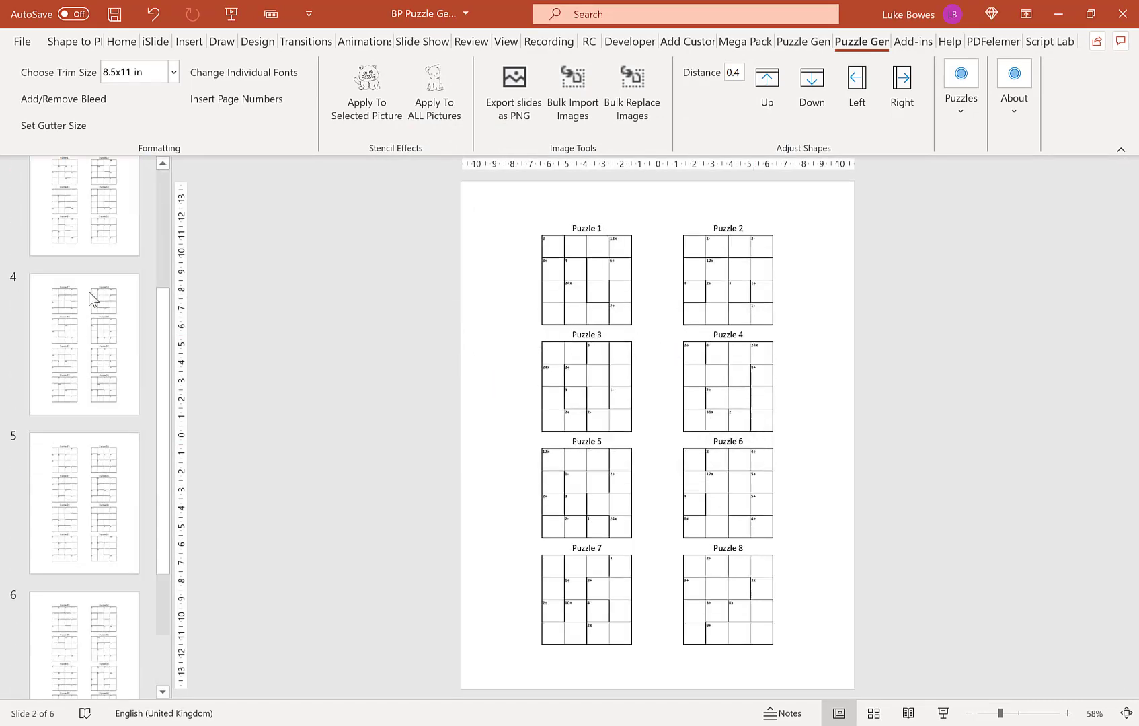
left_click(89, 579)
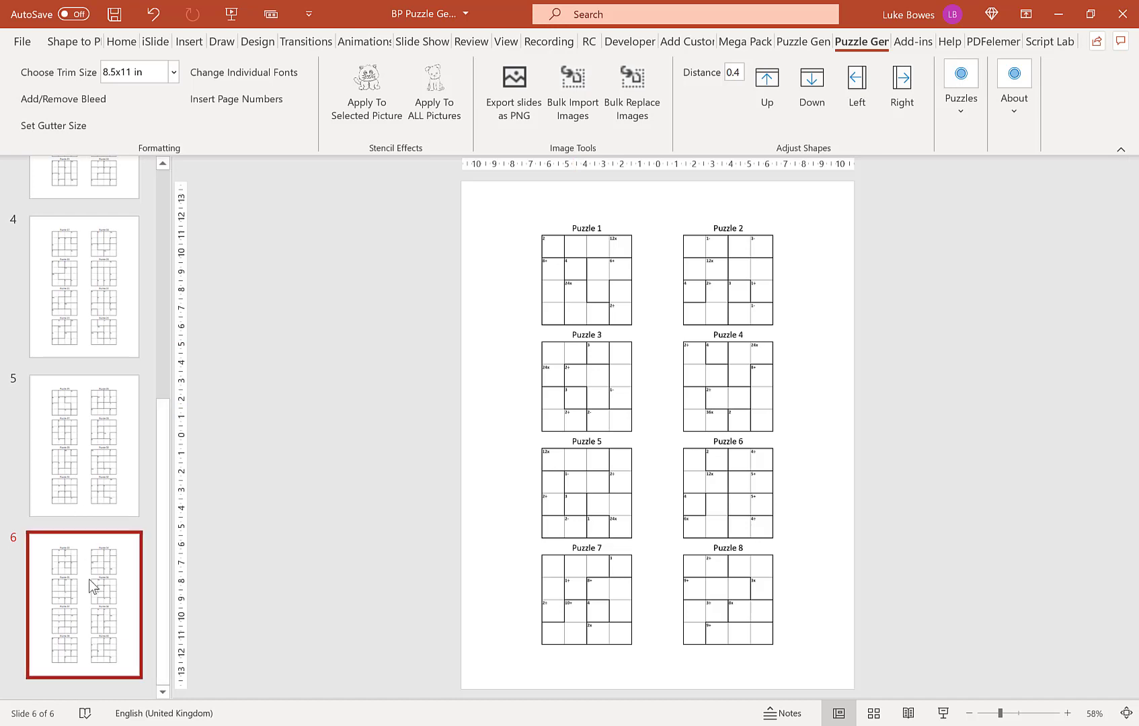
right_click(89, 579)
left_click(168, 344)
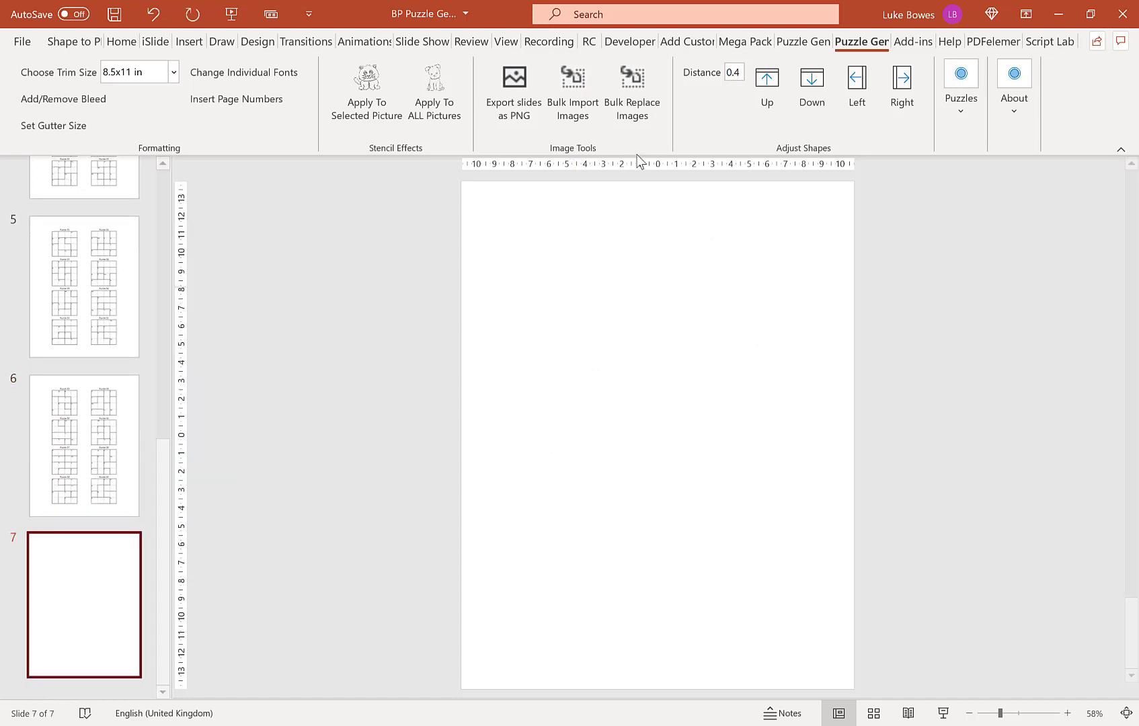
- Start a bulk image import from the solutions folder inside calc
left_click(578, 114)
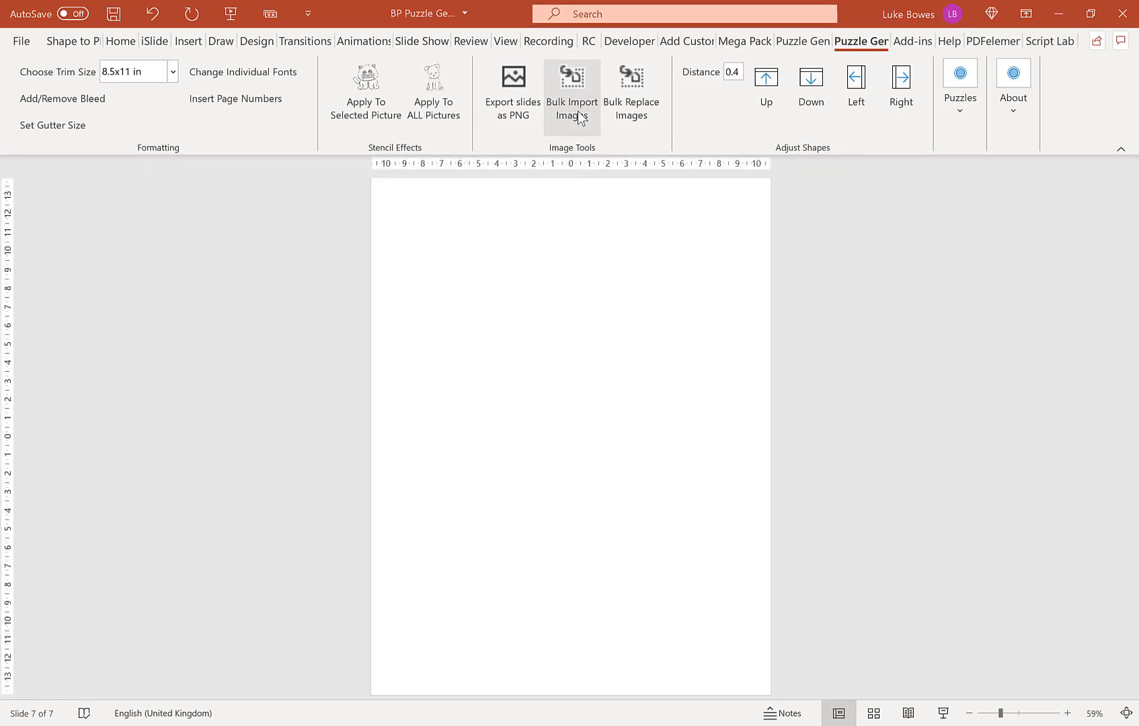
double_click(289, 133)
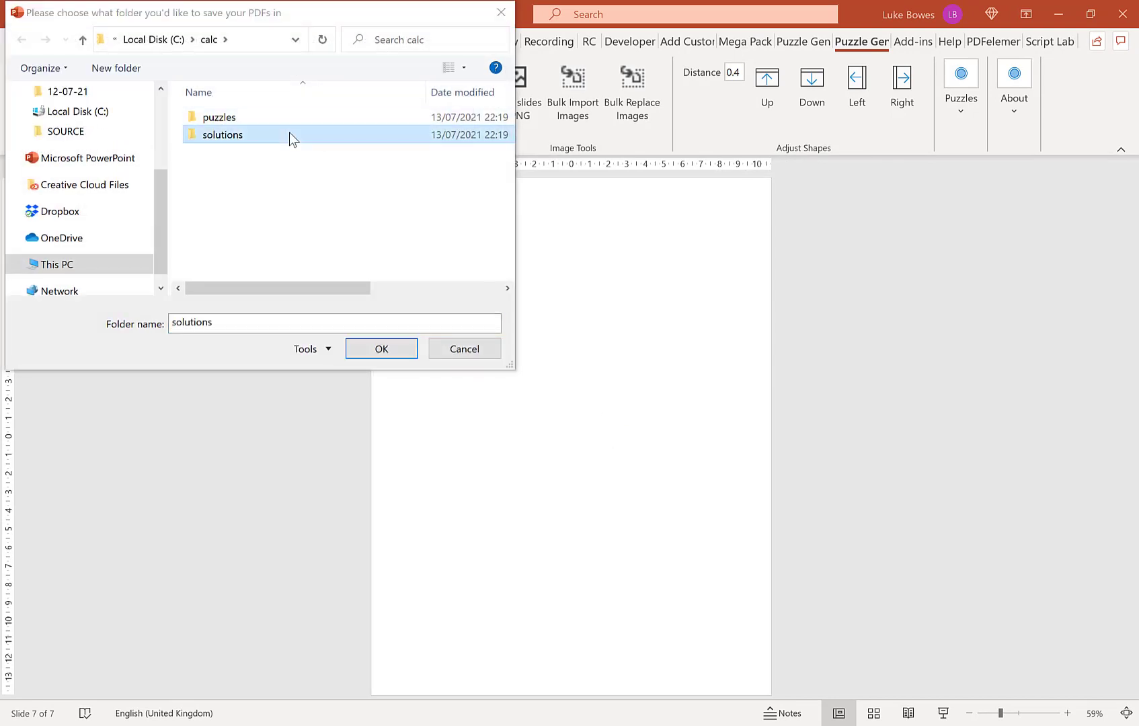
left_click(394, 348)
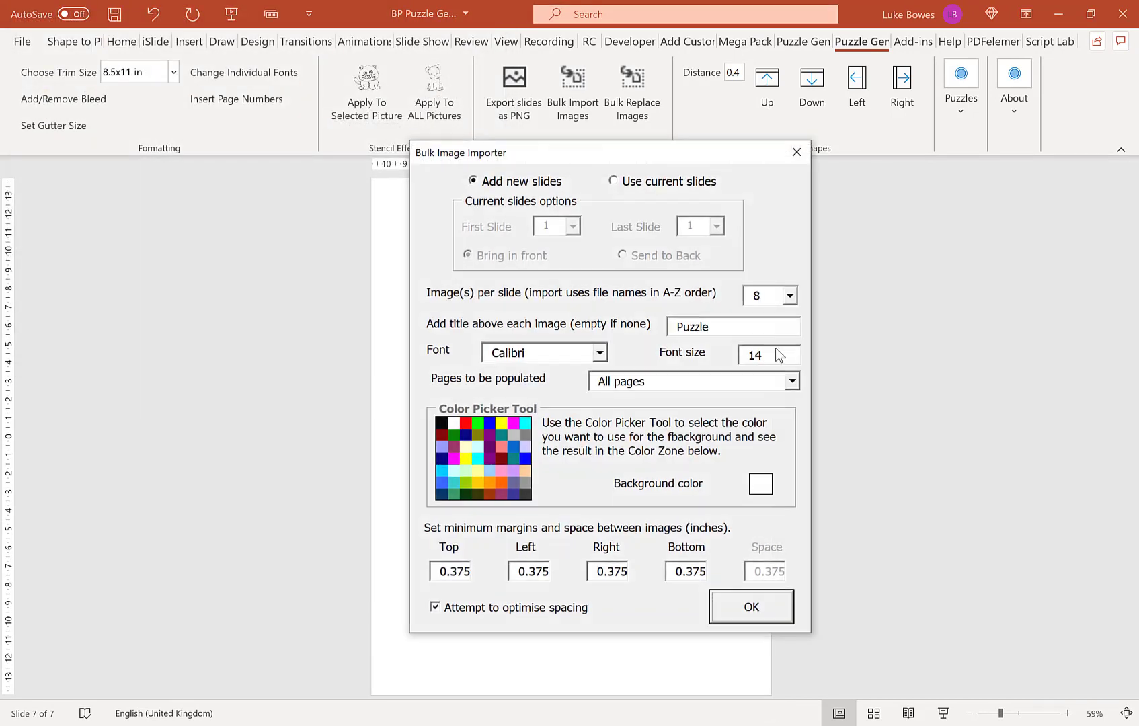
- Import the solution images onto new slides with 20 images per slide and the title Solution above each image
left_click(789, 297)
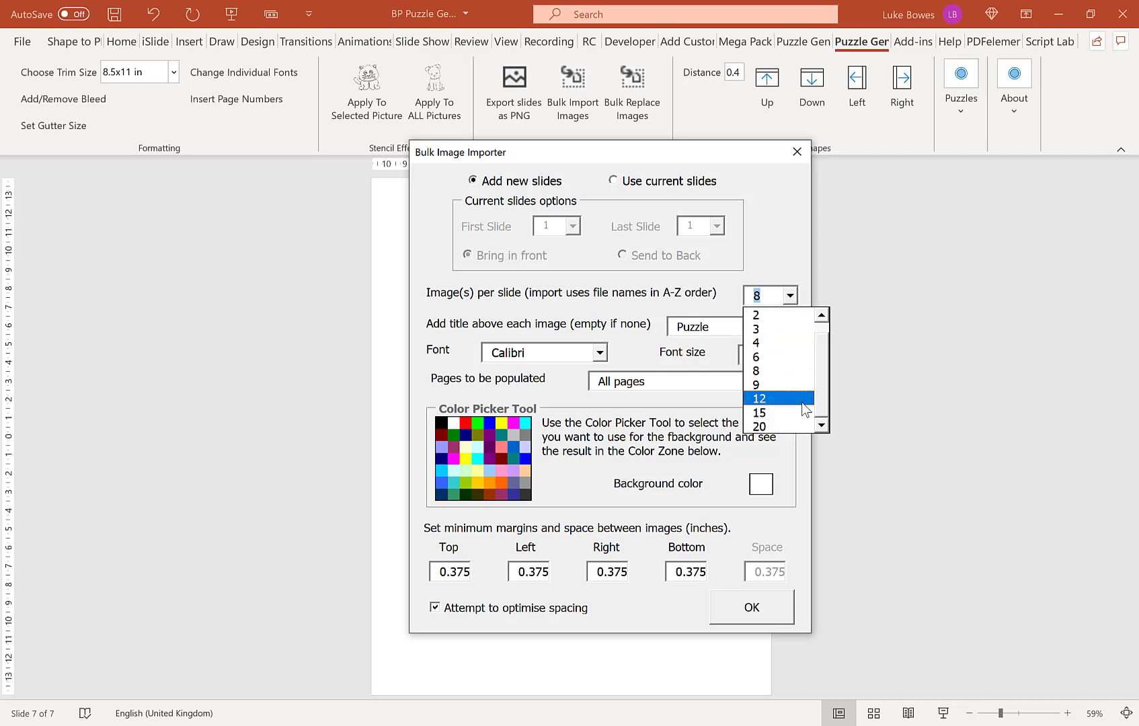
left_click_drag(823, 377, 831, 409)
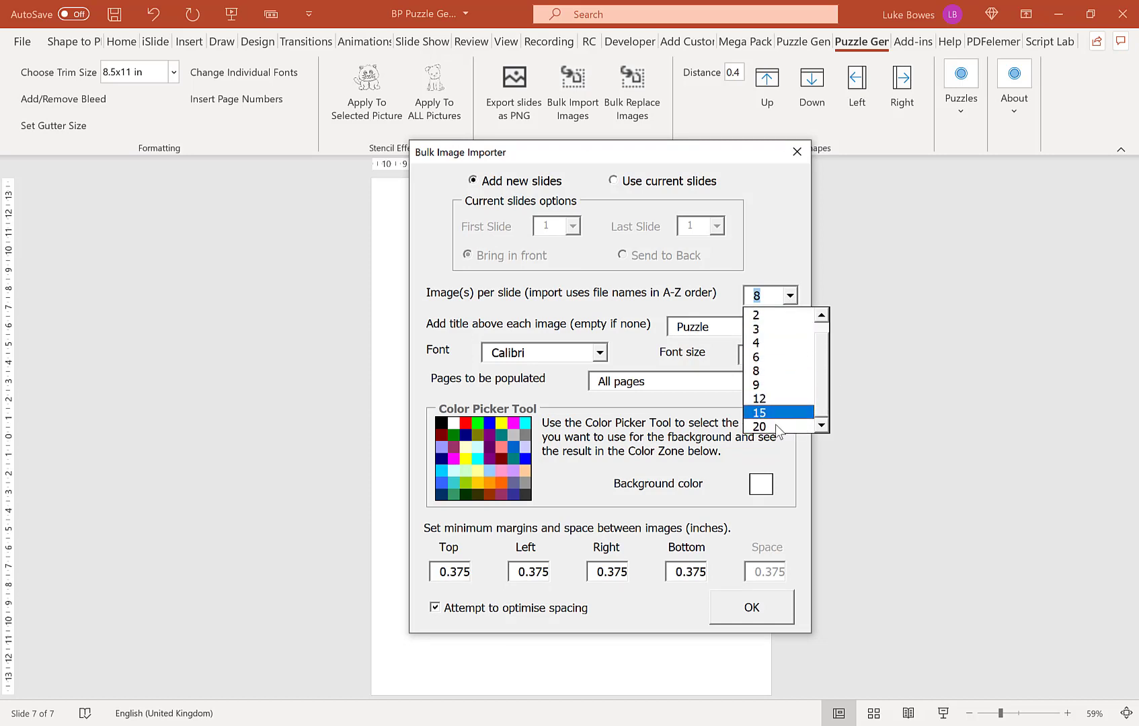
left_click(765, 427)
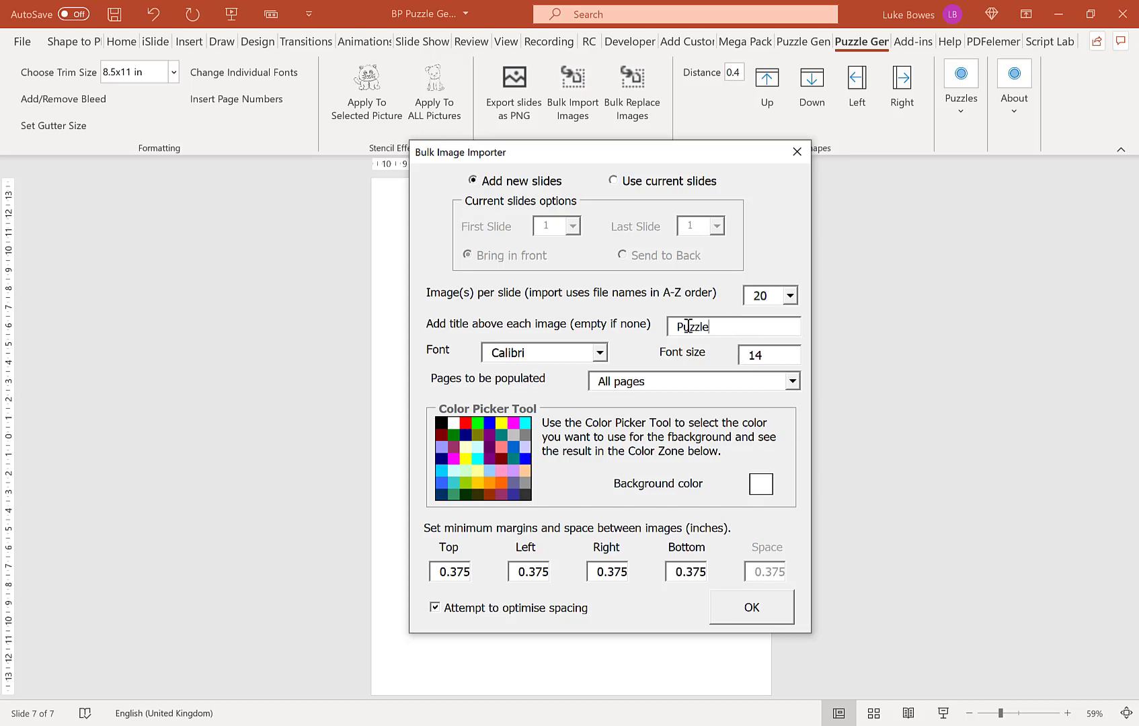
key("Tab")
type("S")
left_click(760, 612)
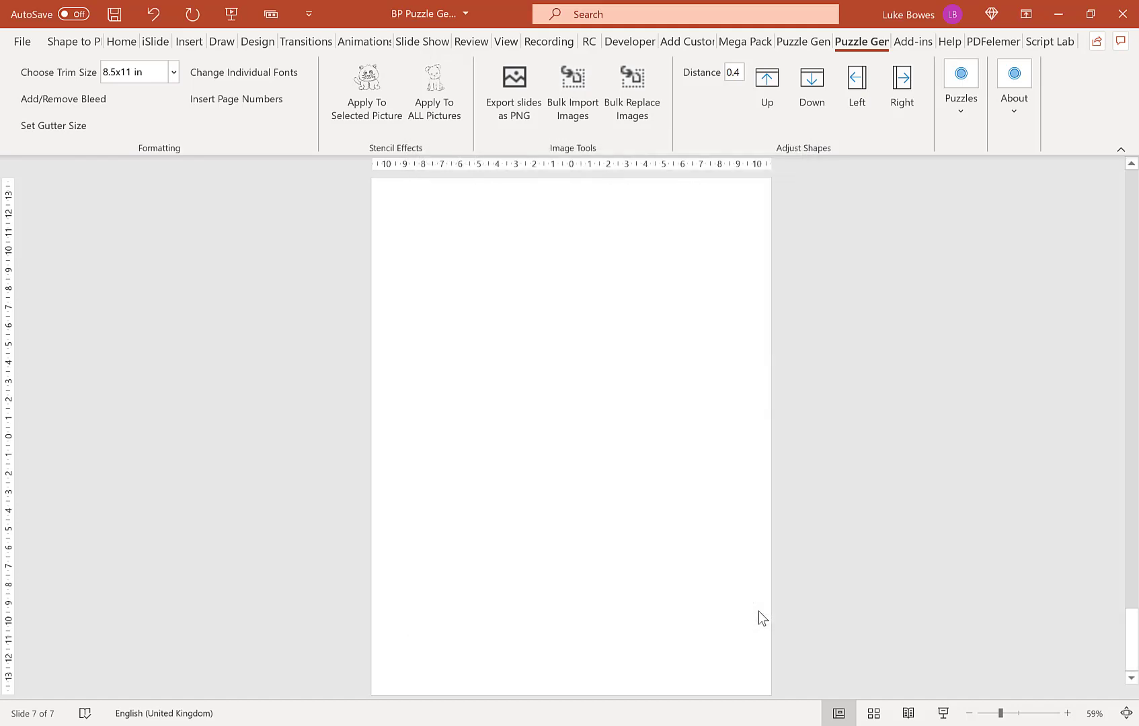
left_click(754, 444)
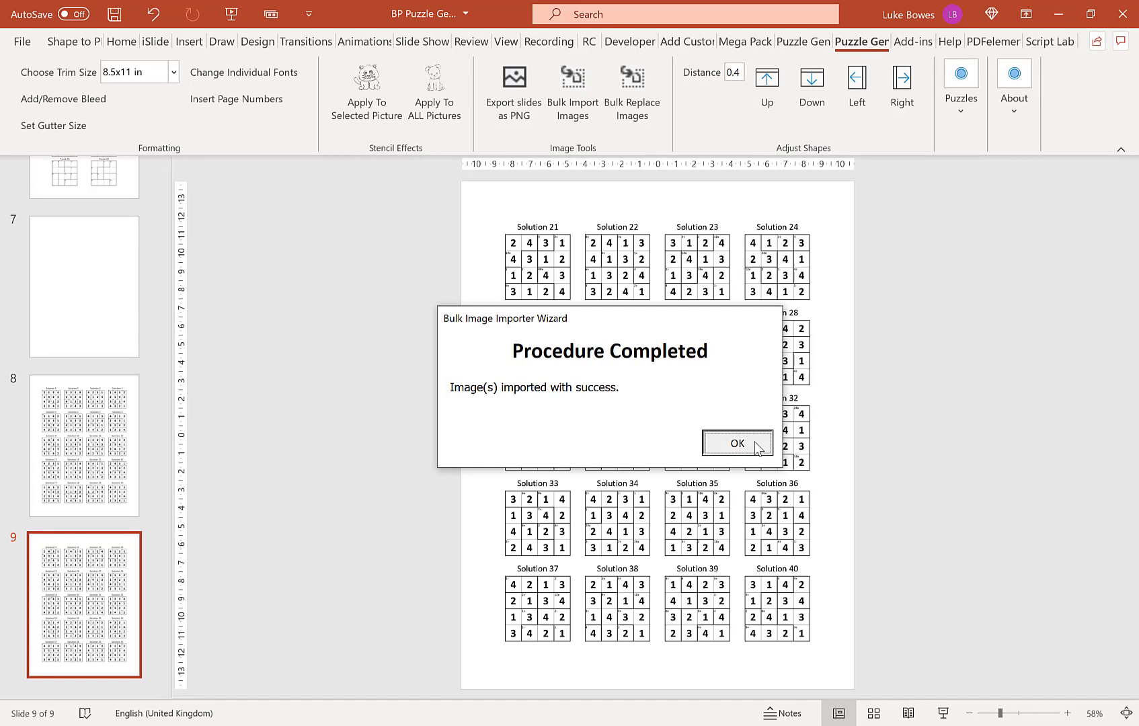
- Review the layout of the imported puzzle pages and of both solution pages
scroll(53, 323, "up", 10)
left_click(96, 414)
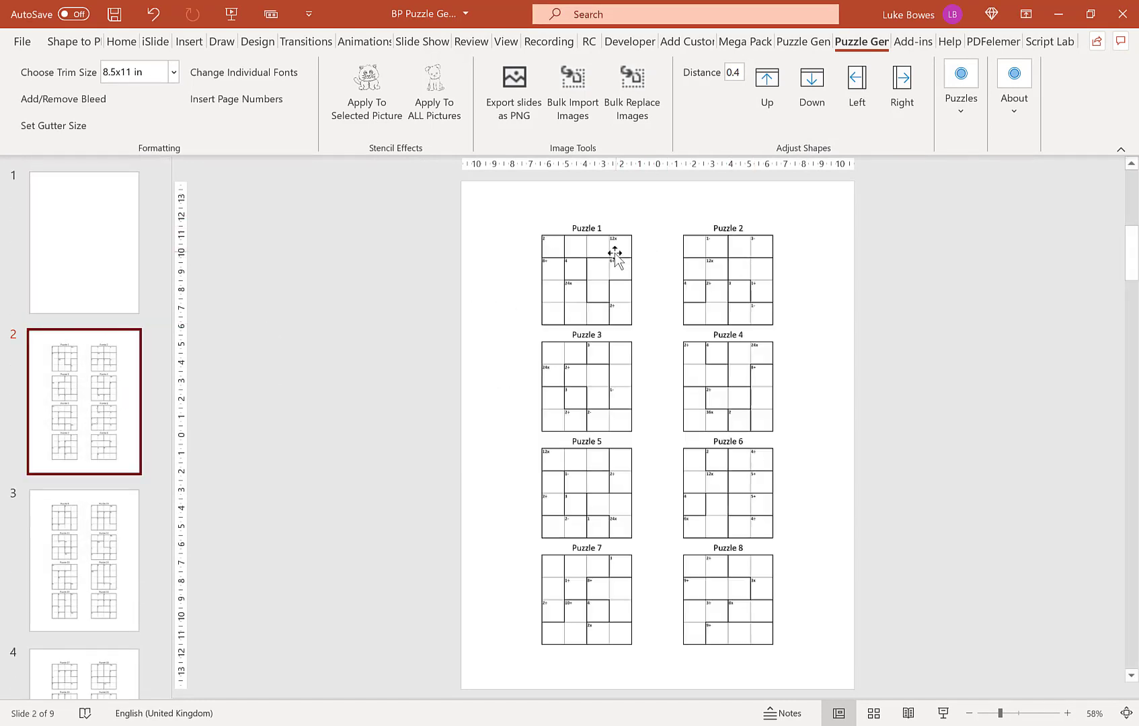
scroll(615, 254, "down", 3)
scroll(64, 370, "down", 2)
scroll(81, 403, "down", 4)
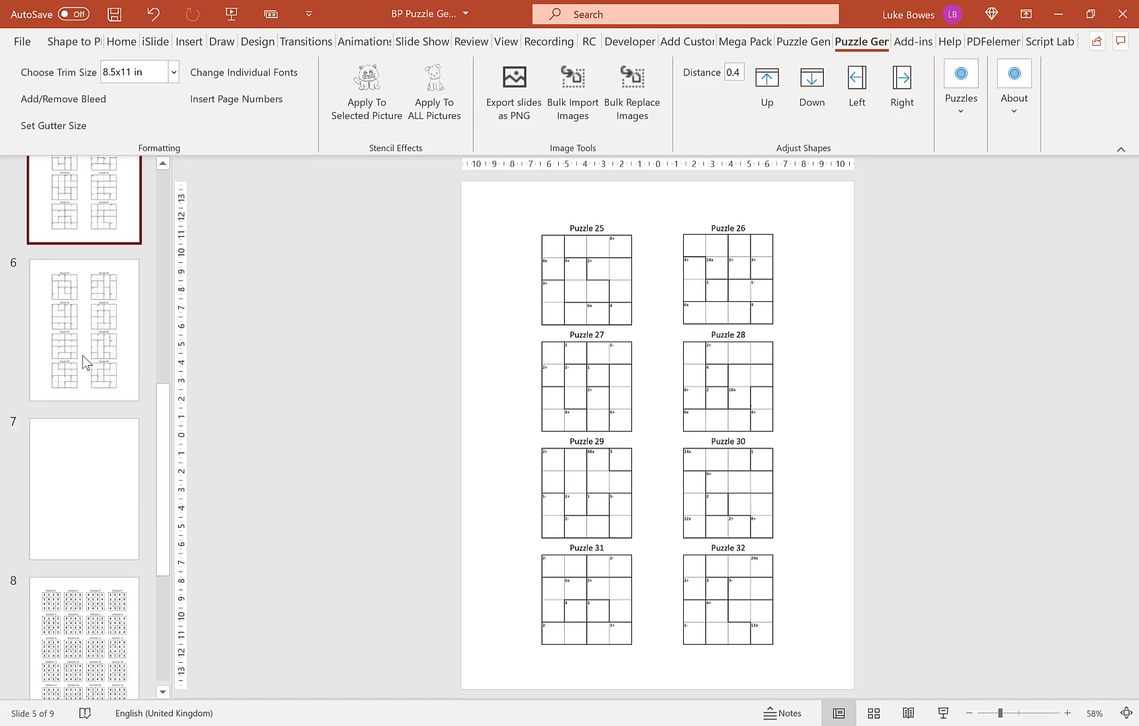
left_click(105, 469)
left_click(111, 572)
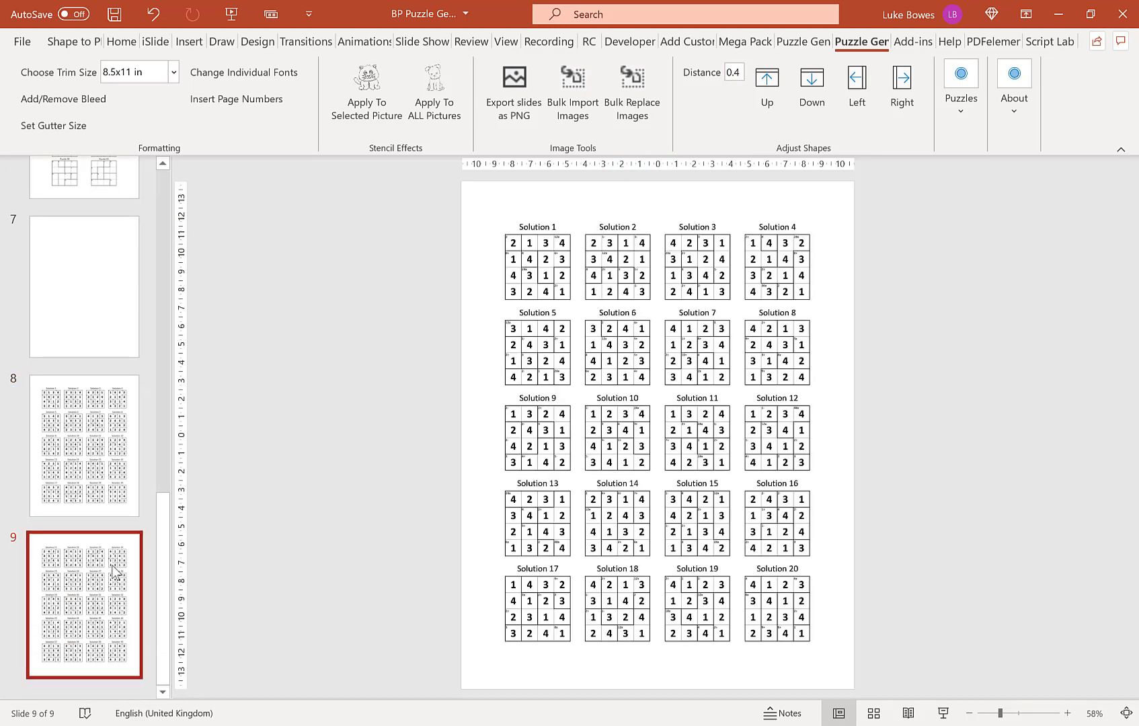
left_click(104, 470)
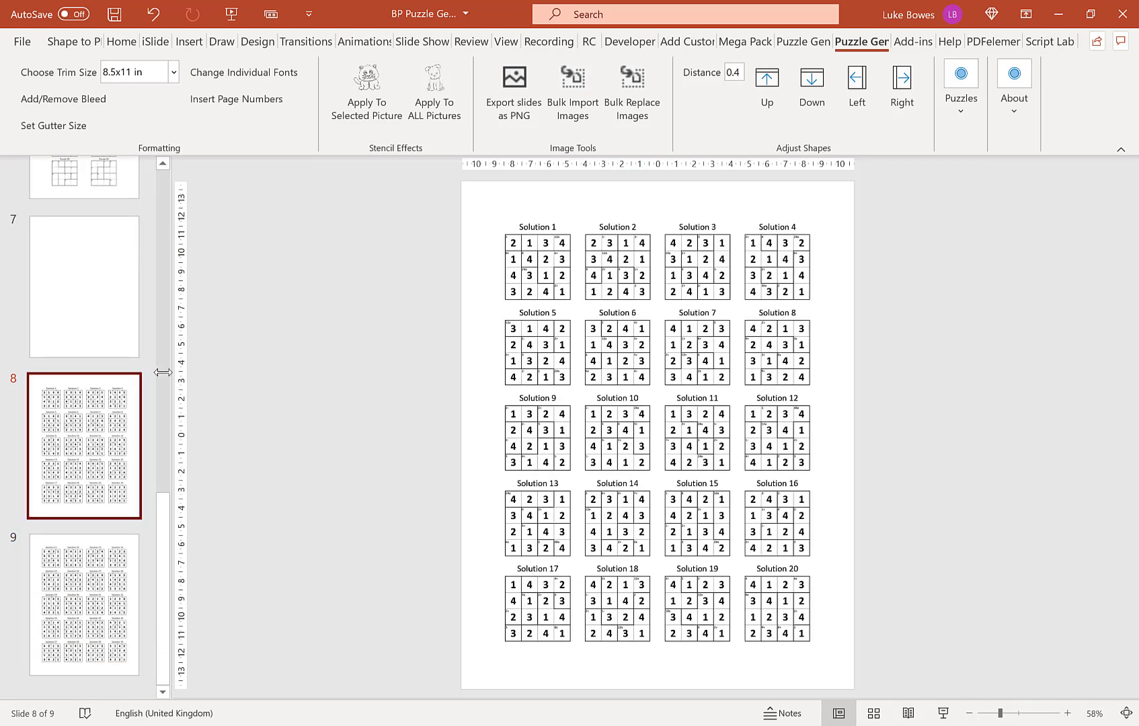